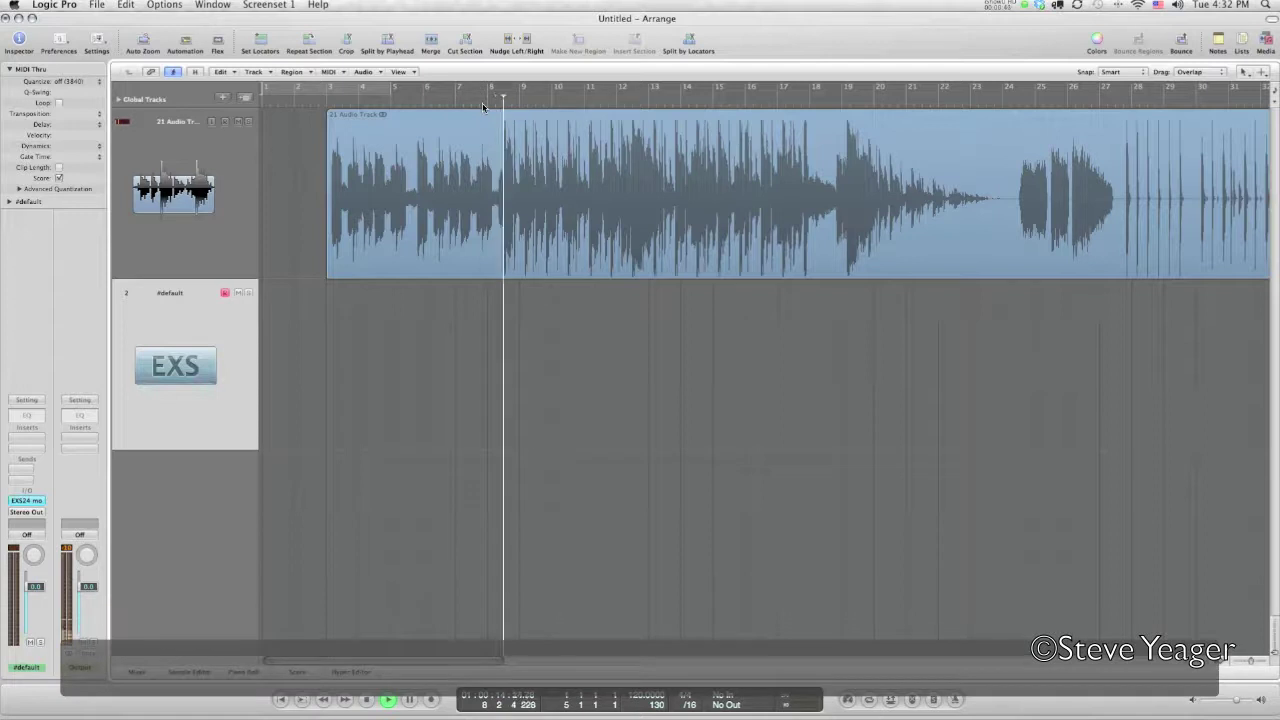
# - Audition the long audio recording at several points between bar 24 and bar 39
pyautogui.hscroll(3, 550, 204)
pyautogui.hscroll(5, 550, 204)
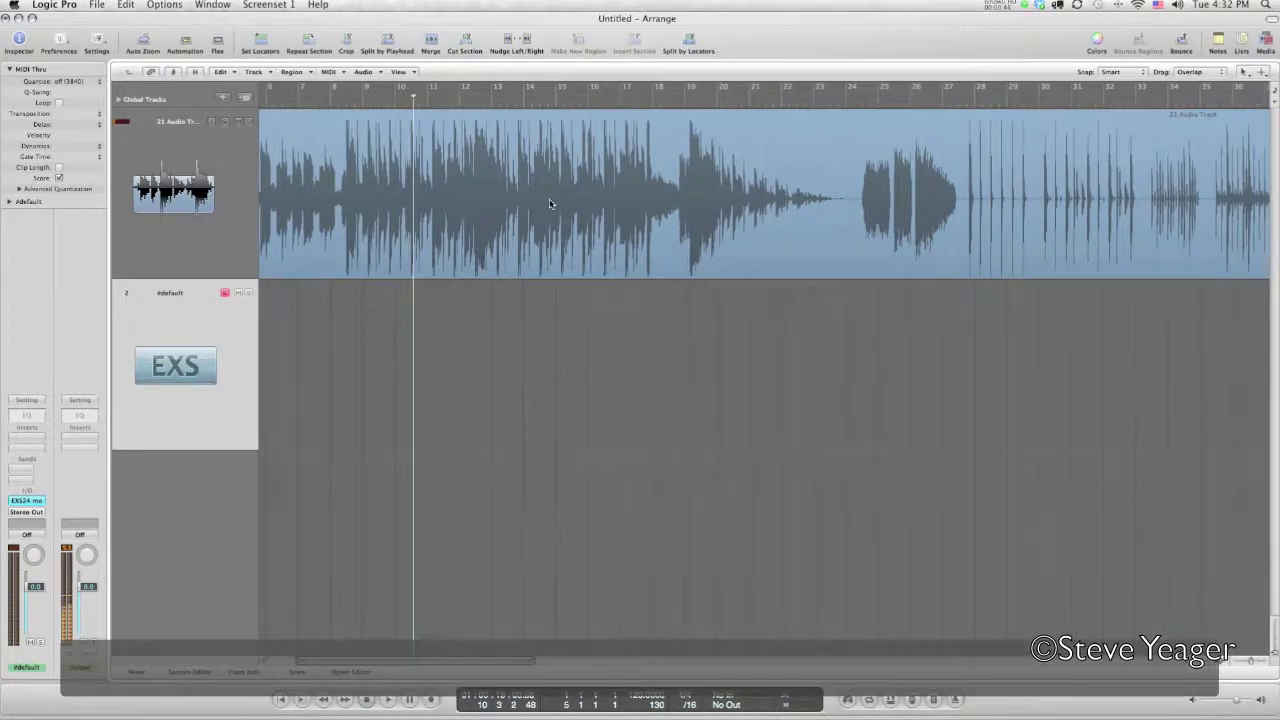
pyautogui.hscroll(10, 550, 204)
pyautogui.hscroll(3, 562, 201)
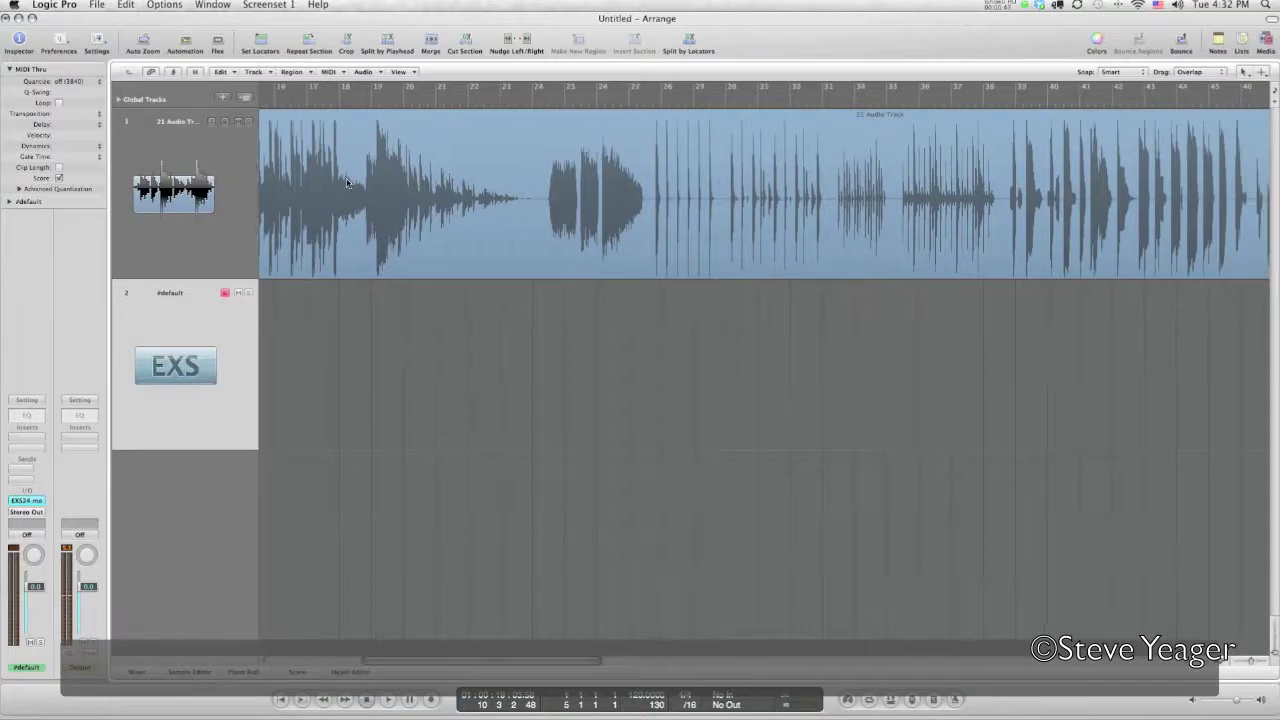
pyautogui.doubleClick(550, 106)
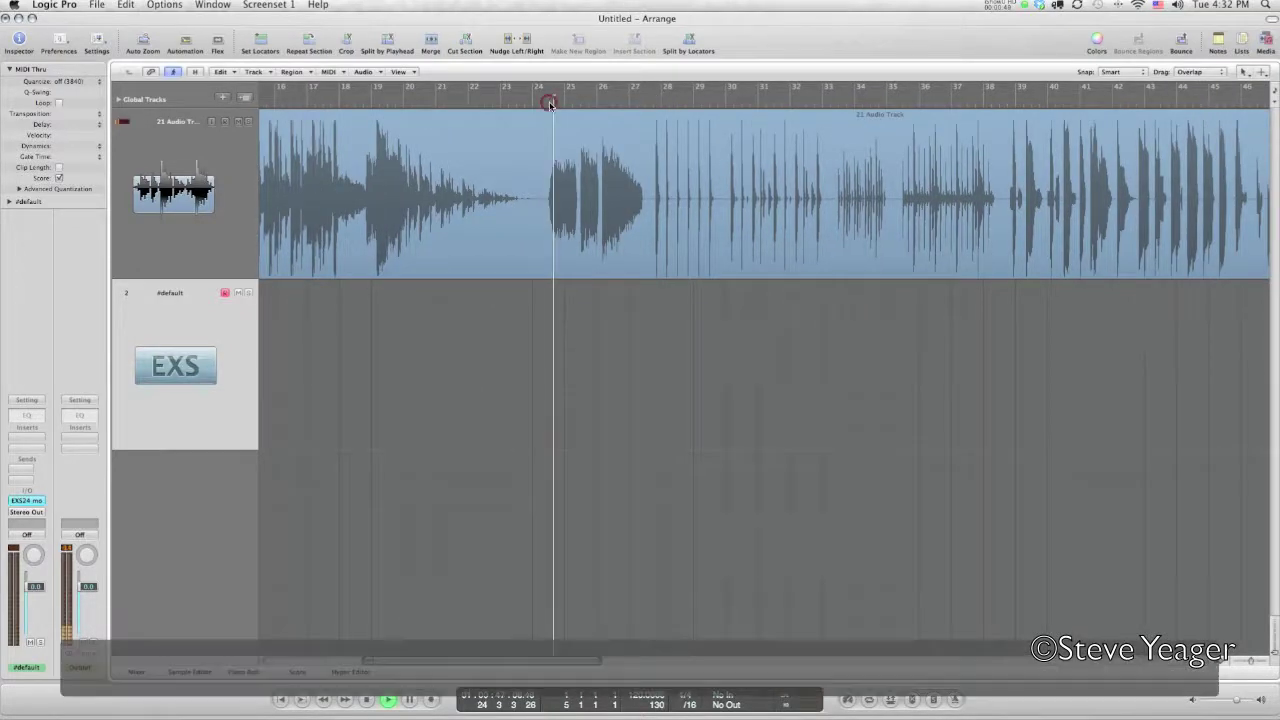
pyautogui.click(650, 100)
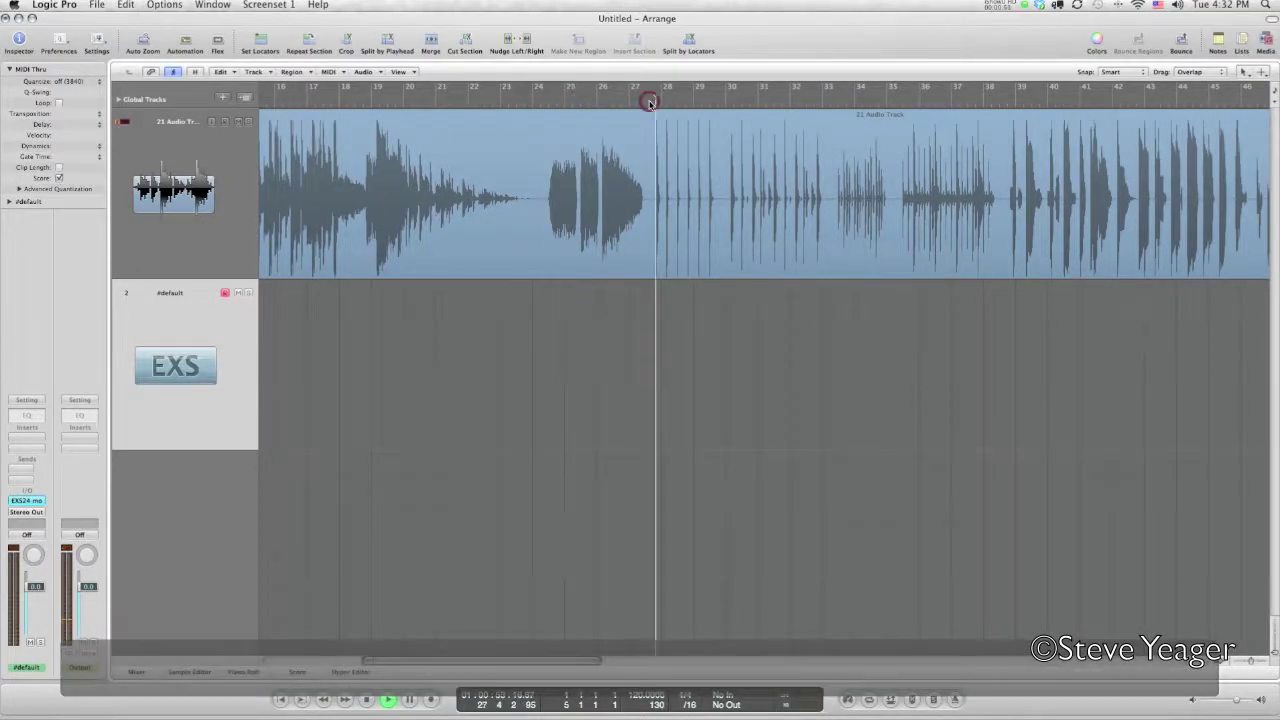
pyautogui.click(834, 100)
pyautogui.click(834, 100)
pyautogui.click(802, 103)
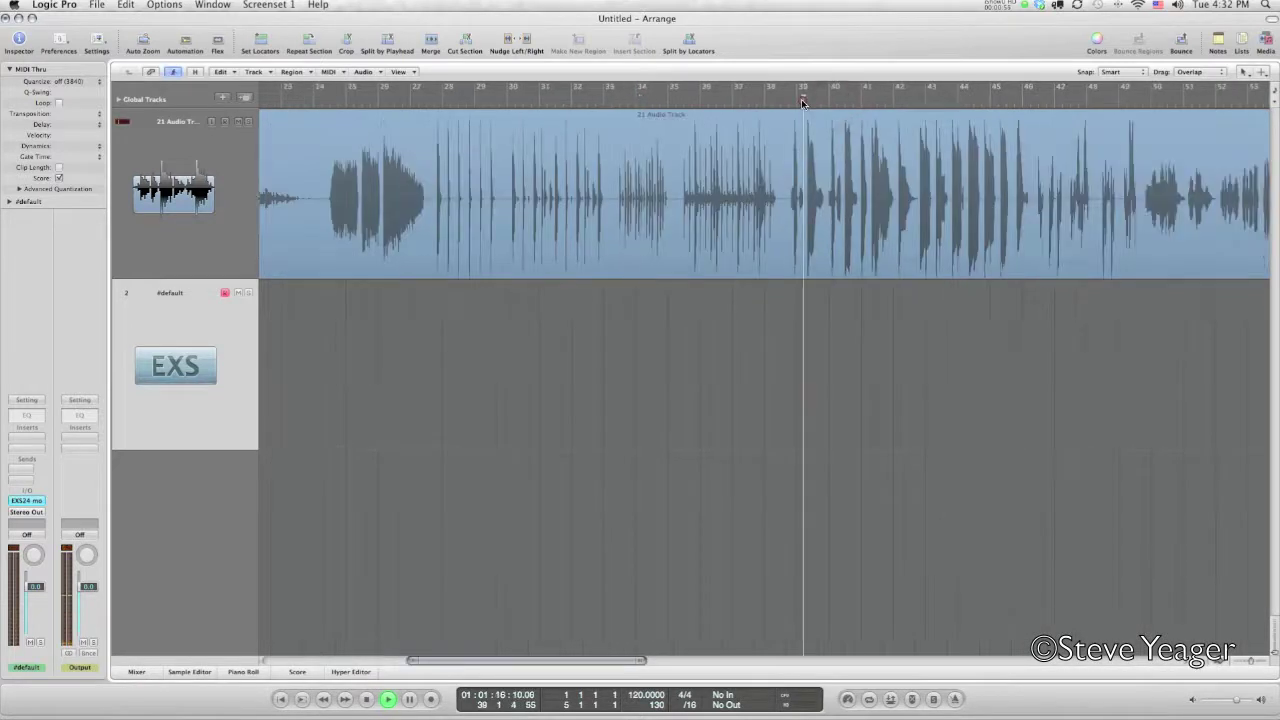
pyautogui.press('space')
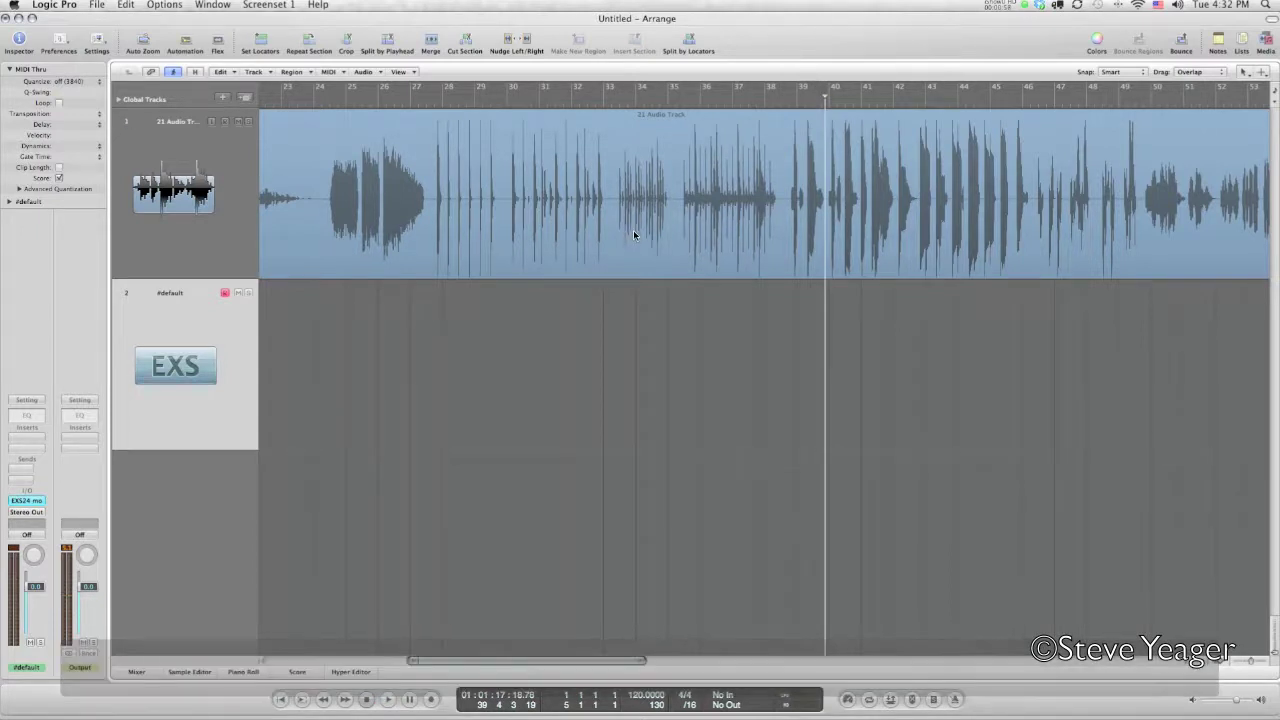
# - Play the group of short hits near bar 28 and split that passage into its own region
pyautogui.hscroll(-5, 533, 216)
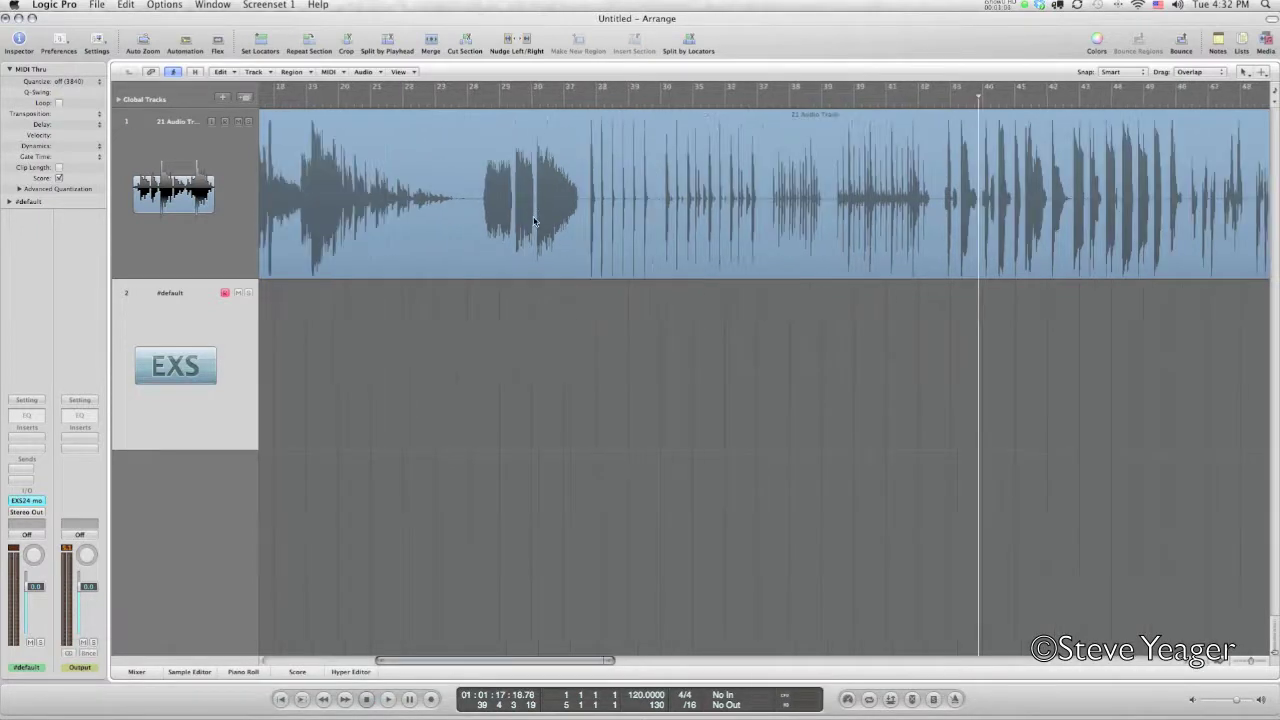
pyautogui.click(586, 106)
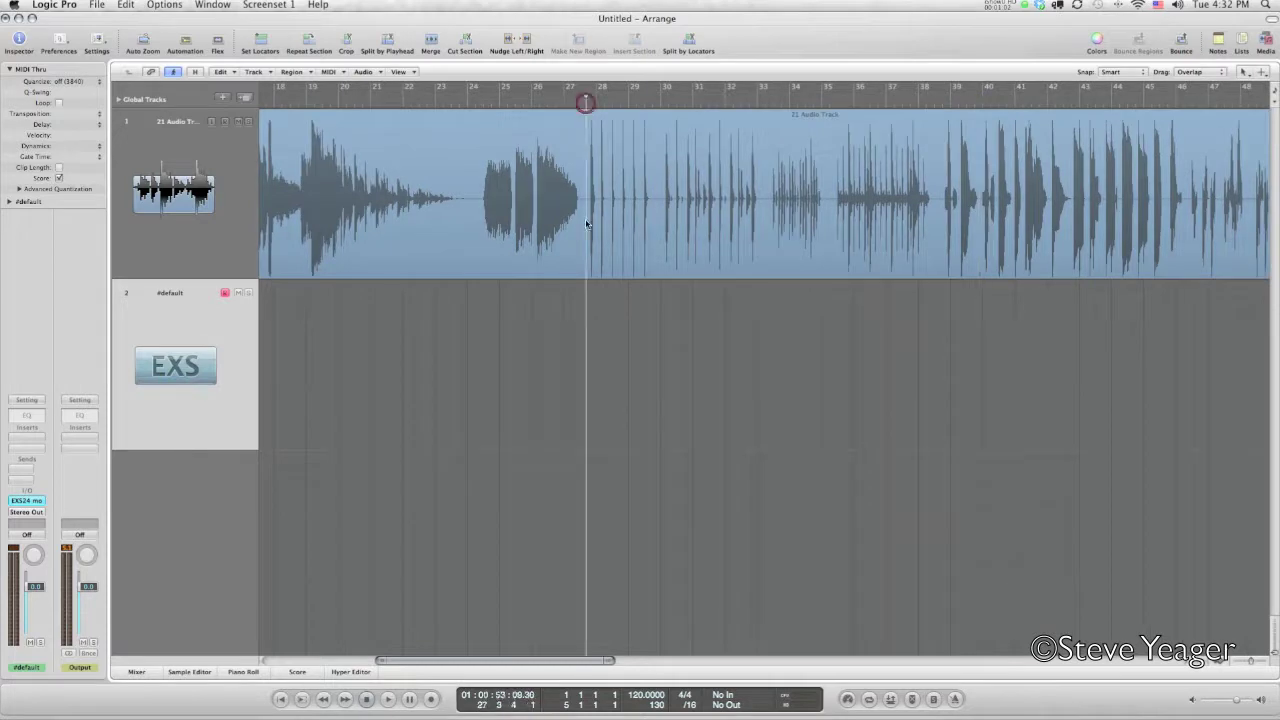
pyautogui.press('space')
pyautogui.press('space')
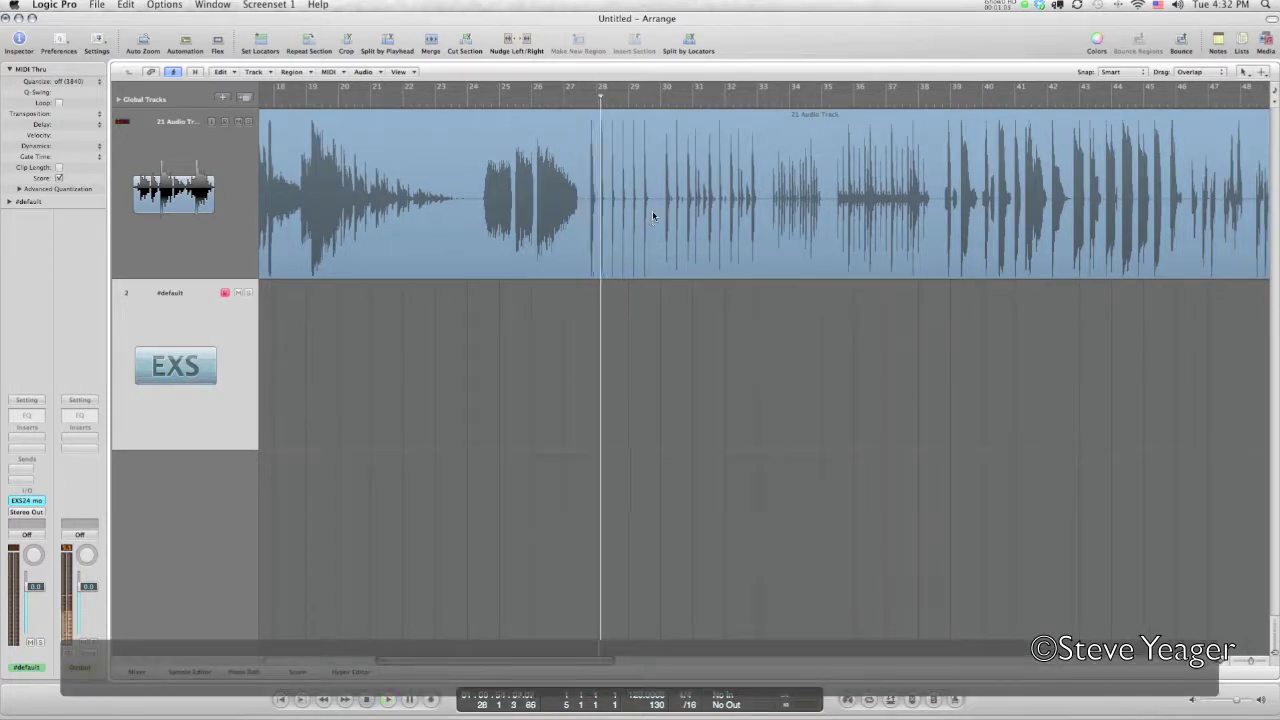
pyautogui.moveTo(655, 211); pyautogui.dragTo(588, 224)
pyautogui.click(622, 122)
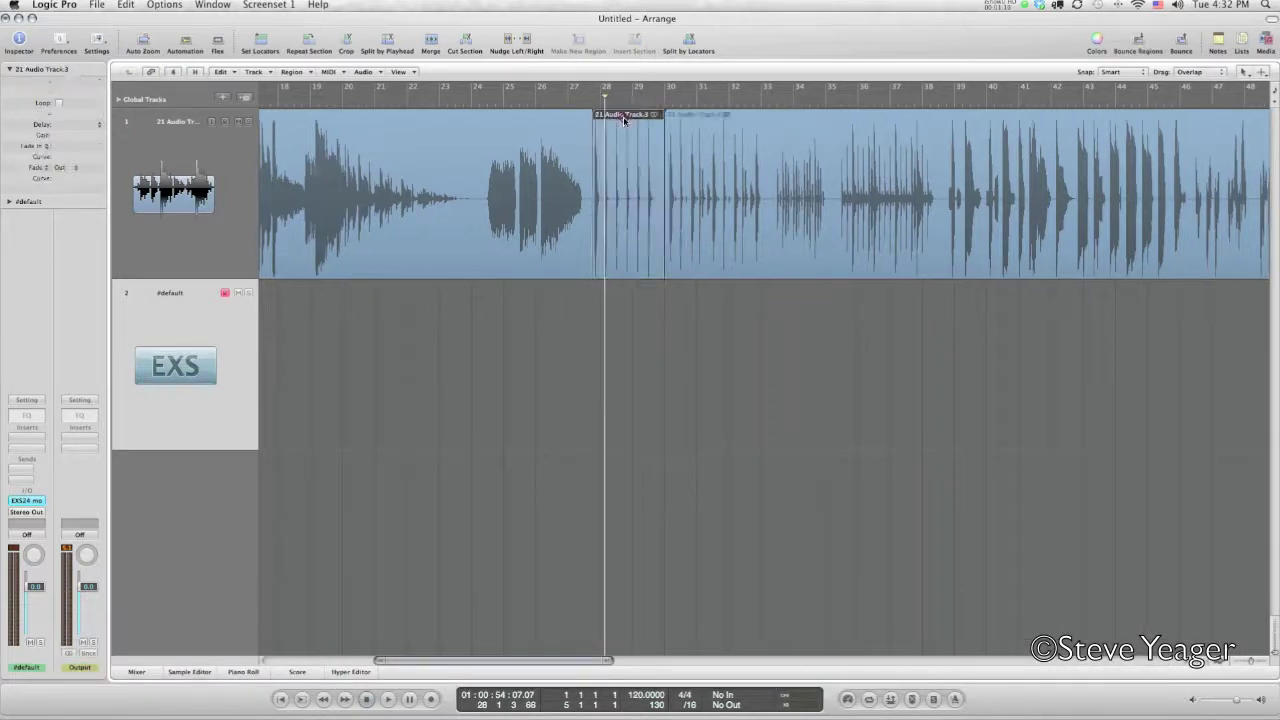
# - Strip the silence from the short-hits region, raising the minimum time accepted as silence to over 0.3 seconds to preserve the tails
pyautogui.click(364, 72)
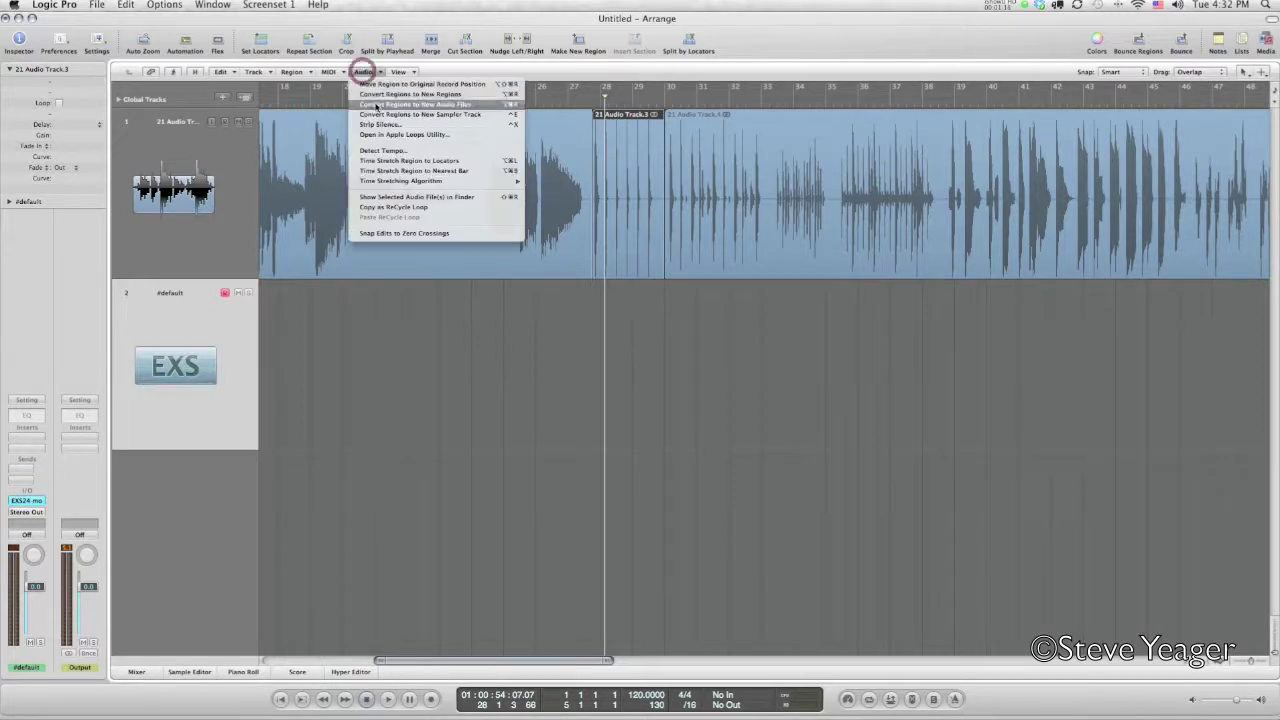
pyautogui.click(391, 124)
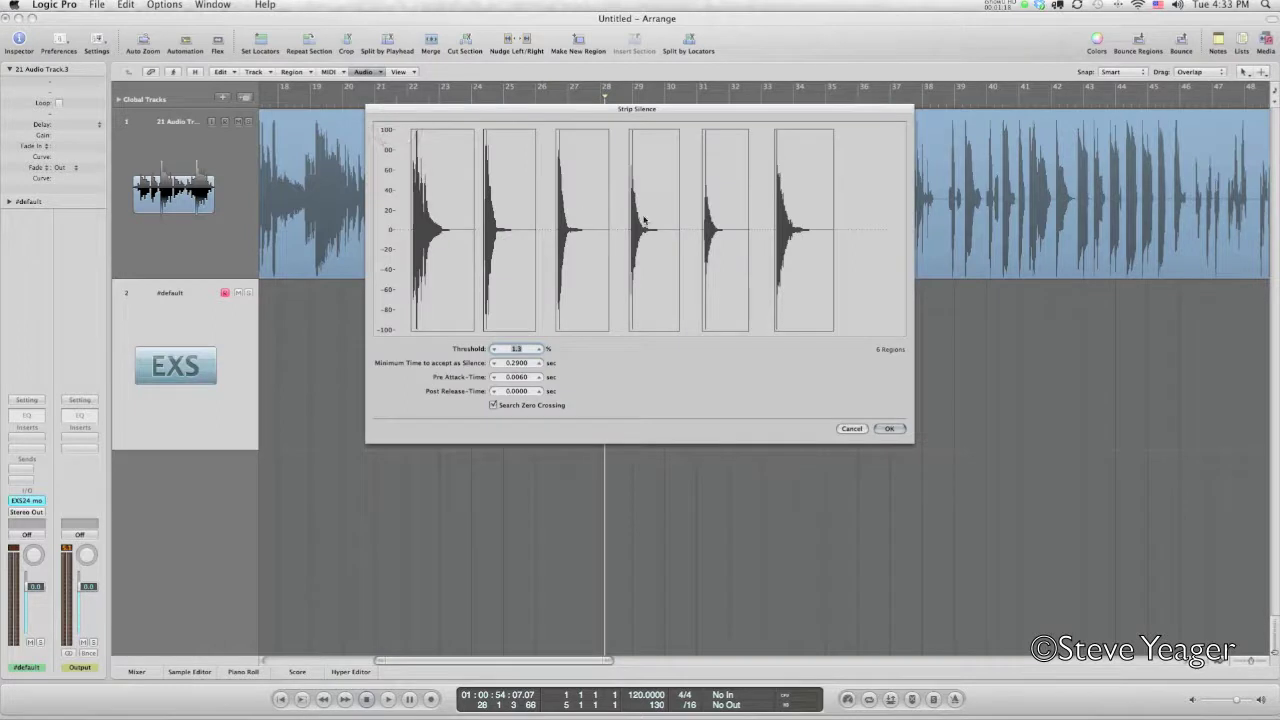
pyautogui.click(517, 348)
pyautogui.write('13')
pyautogui.click(517, 363)
pyautogui.write('0.3')
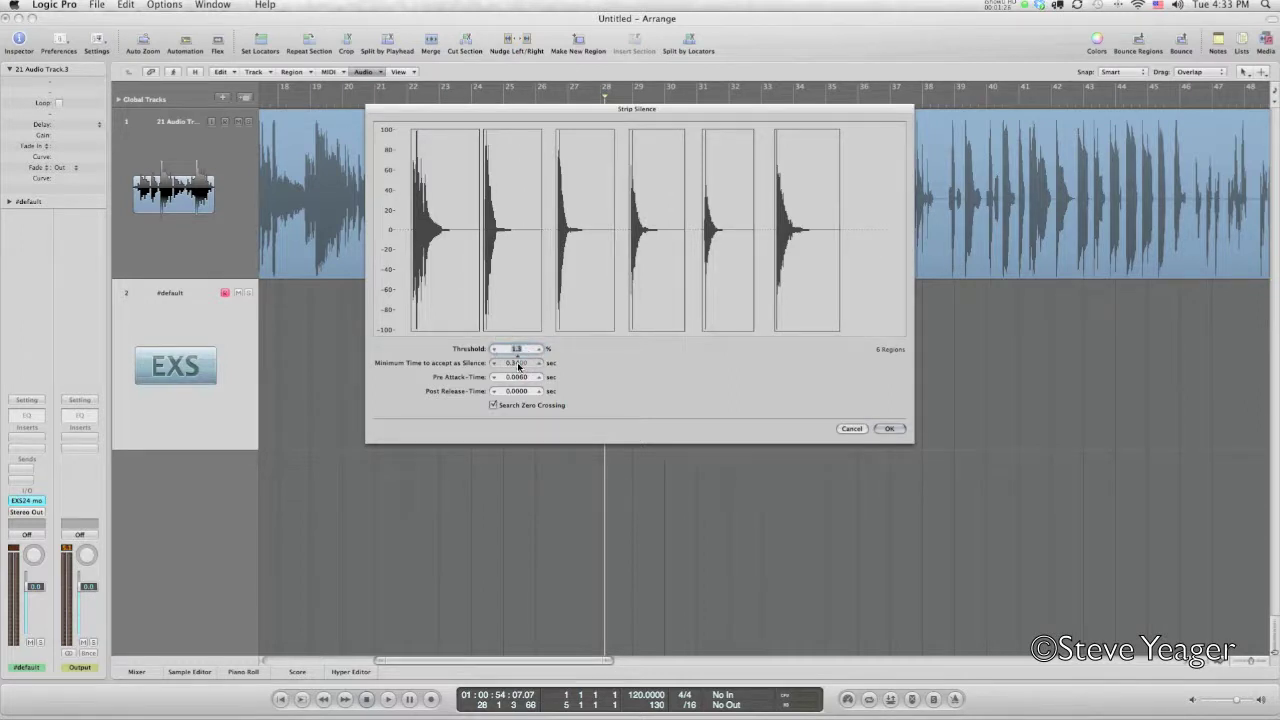
pyautogui.scroll(-10, 517, 366)
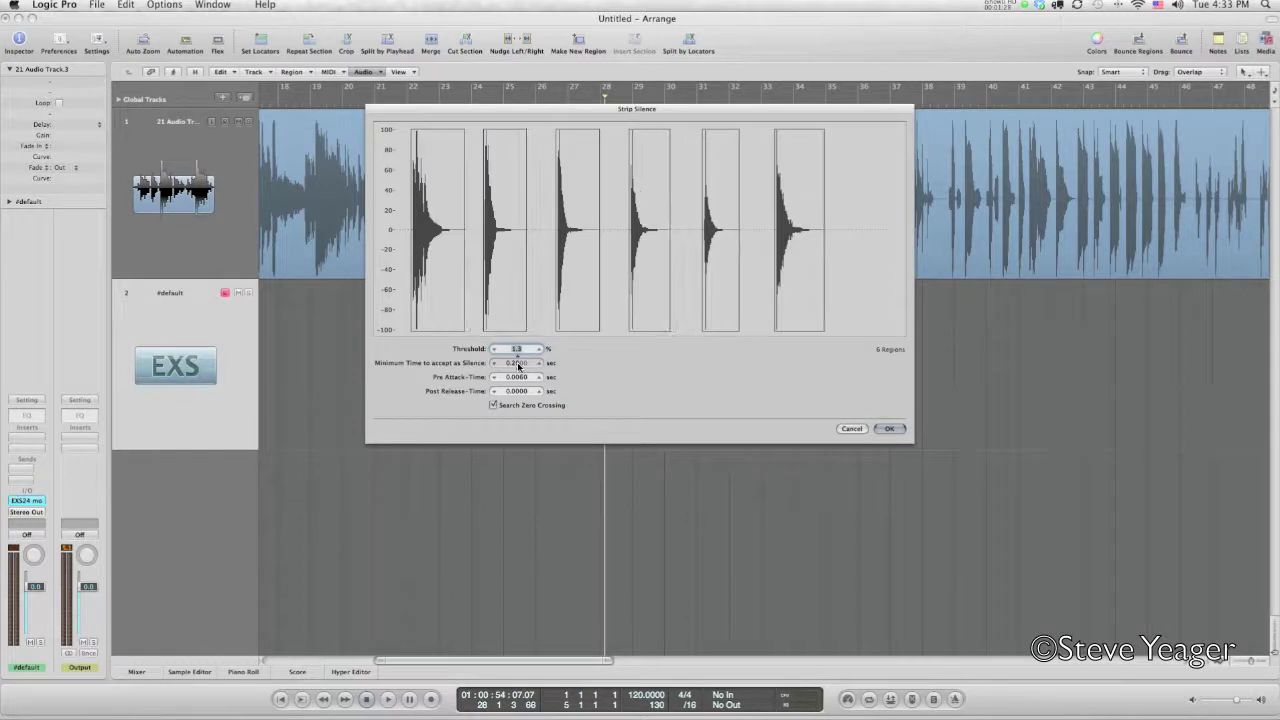
pyautogui.scroll(10, 517, 366)
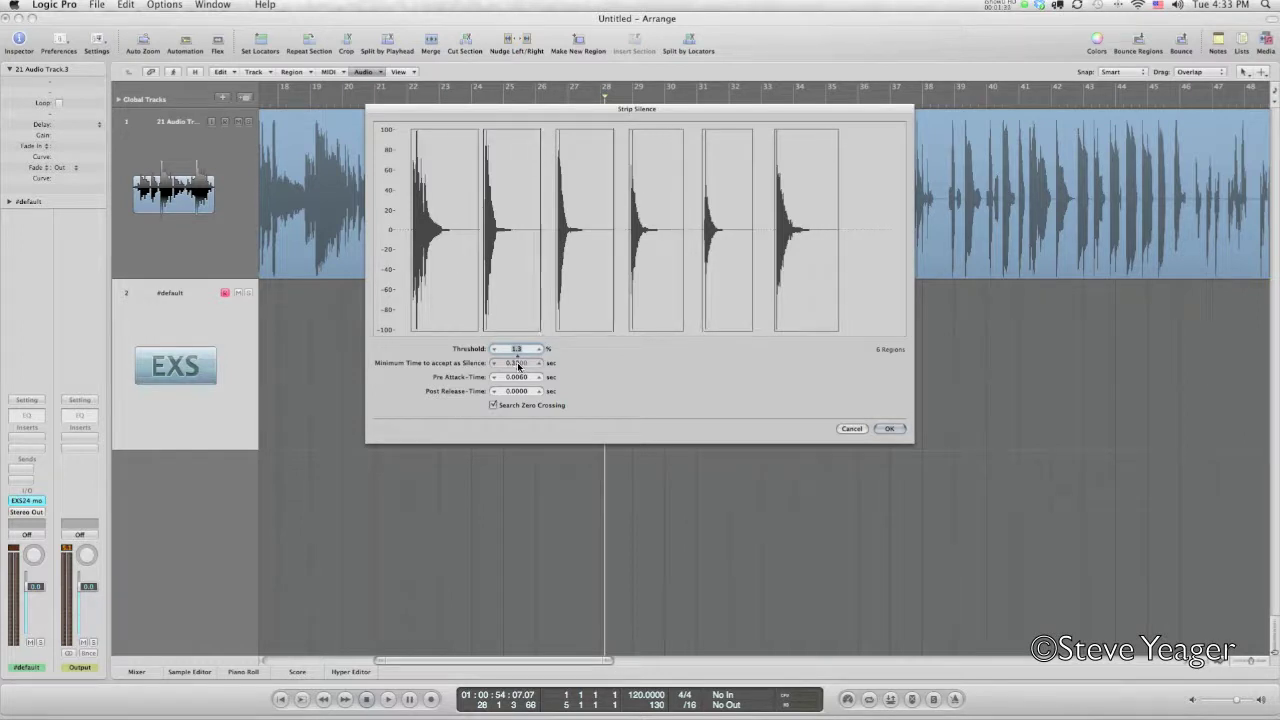
pyautogui.scroll(2, 517, 366)
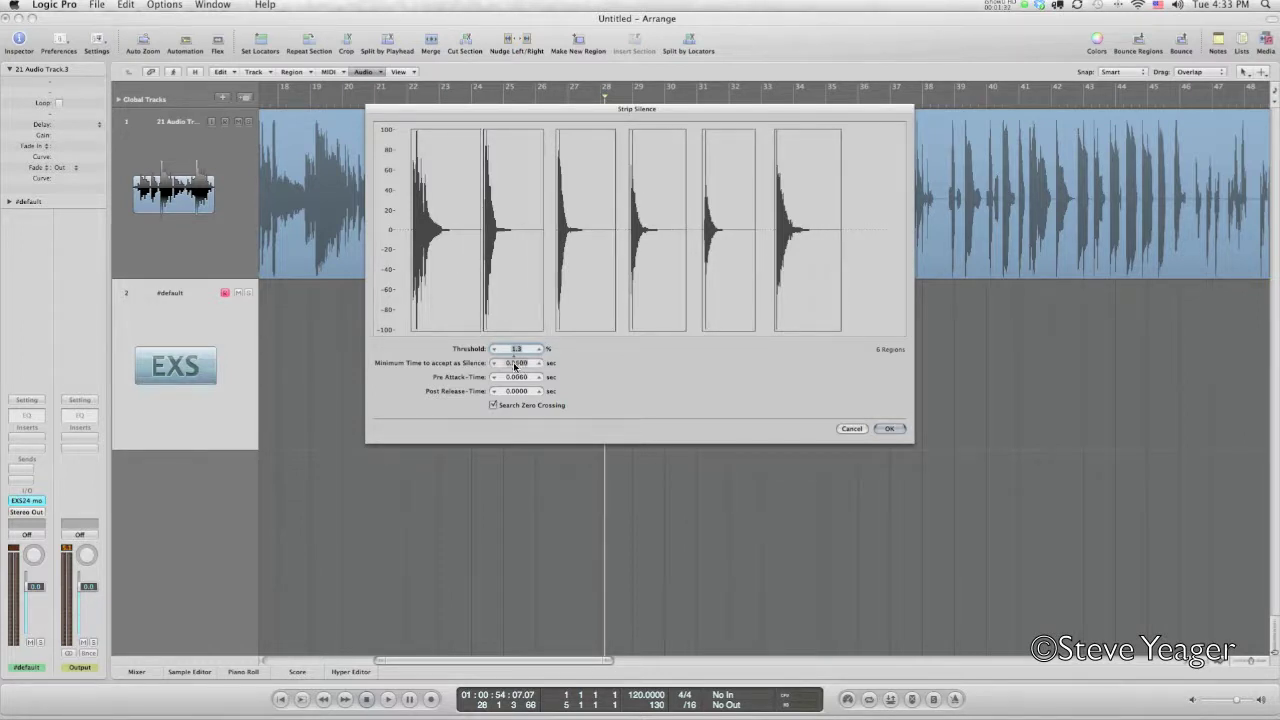
pyautogui.click(889, 428)
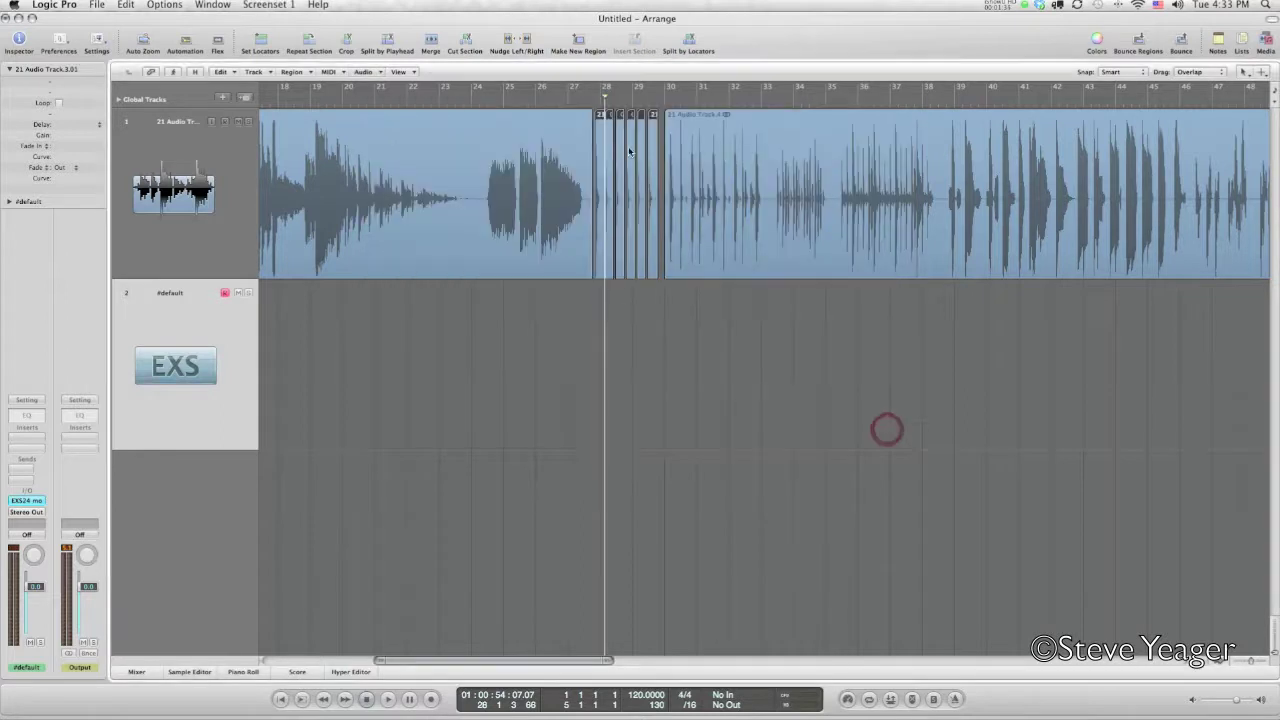
# - Open the instrument editor of the EXS track's EXS24 sampler and place its window below the audio regions
pyautogui.click(674, 358)
pyautogui.click(229, 351)
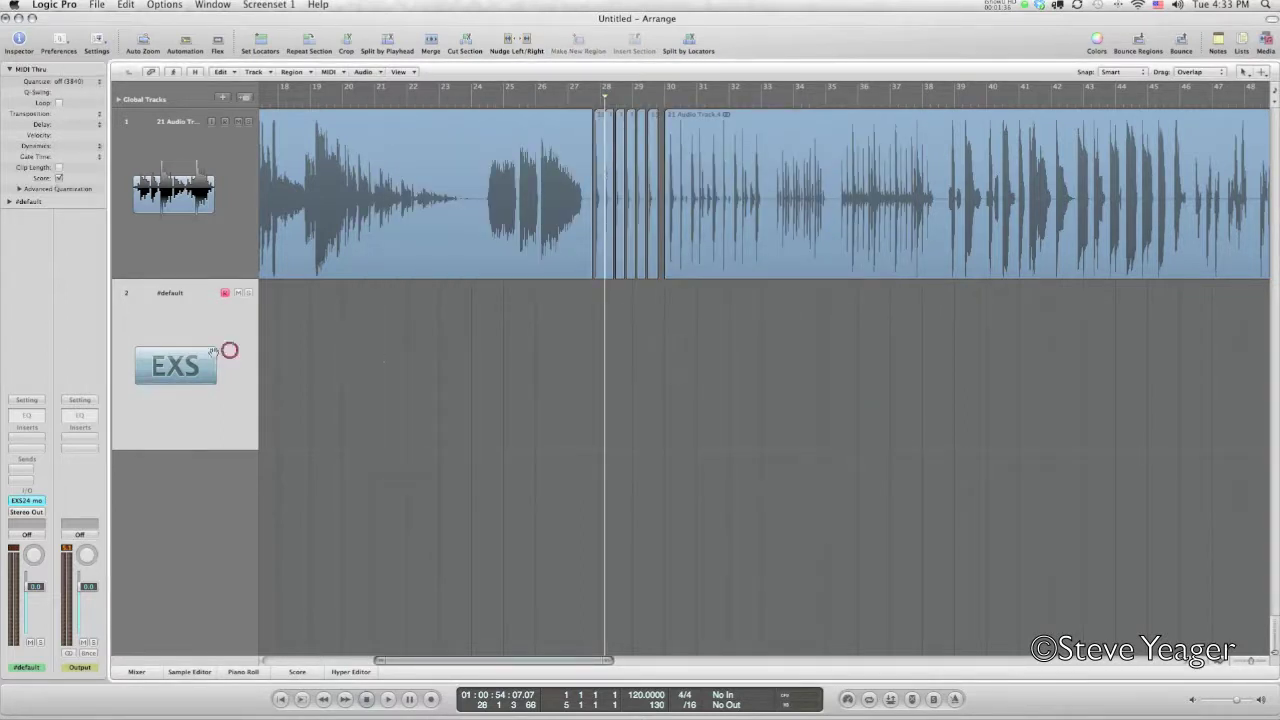
pyautogui.click(22, 500)
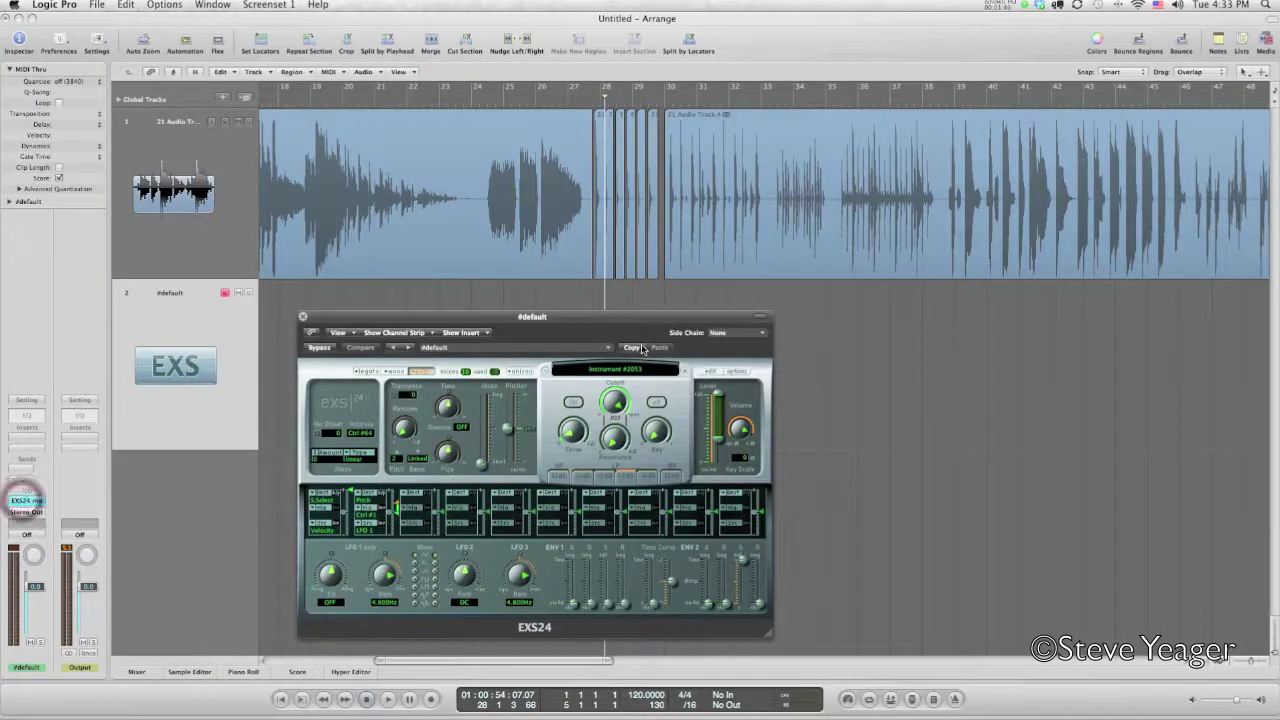
pyautogui.click(710, 372)
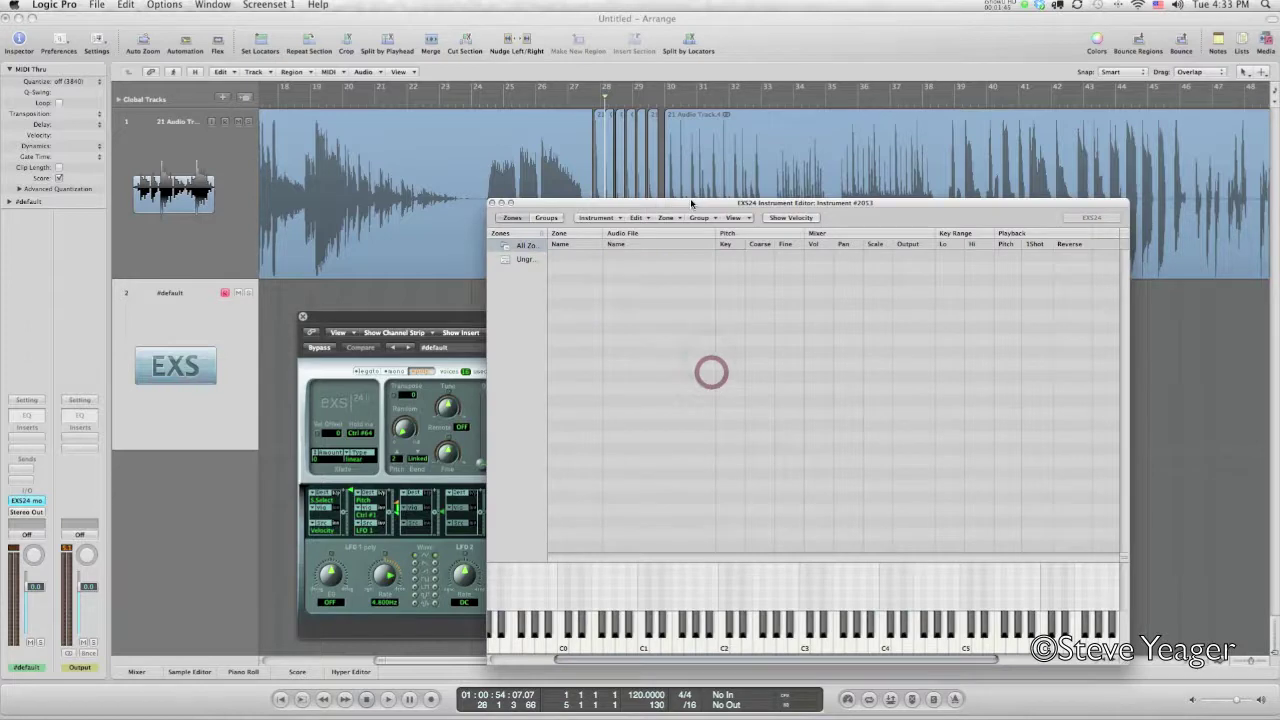
pyautogui.moveTo(690, 201); pyautogui.dragTo(566, 301)
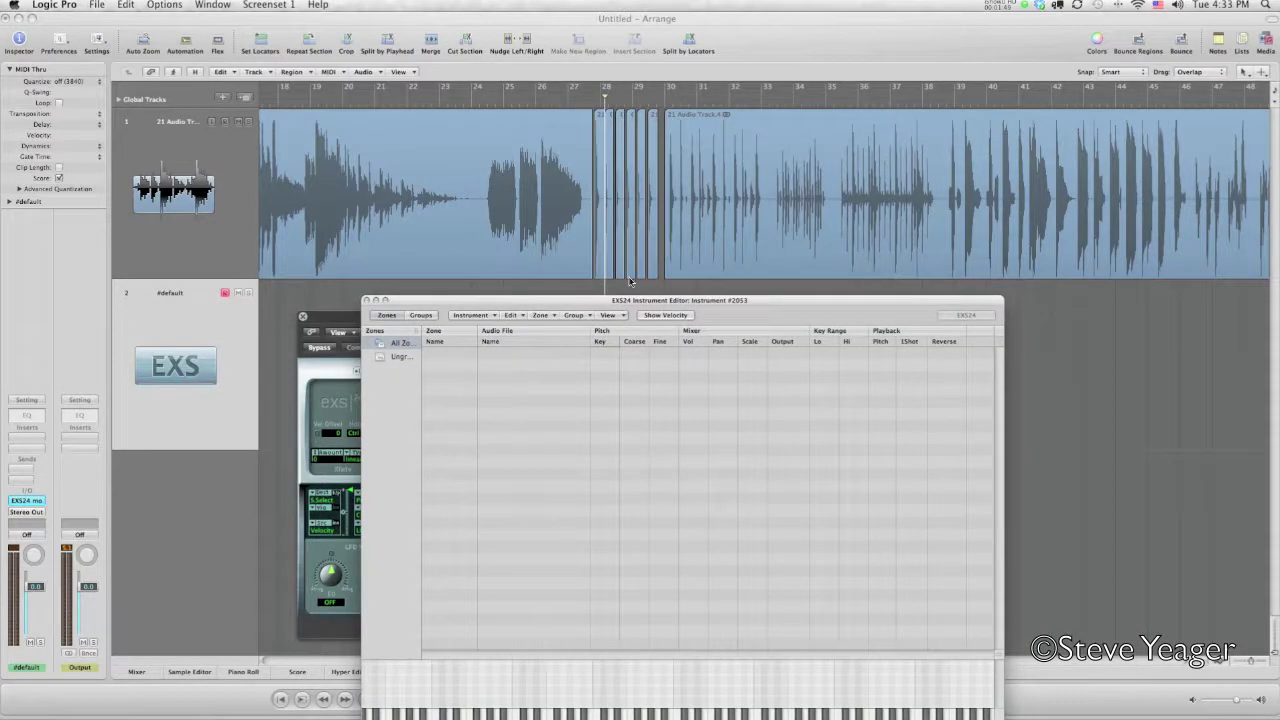
# - Add the six stripped hit regions to the EXS24 instrument as contiguous zones, one note wide, starting at C1
pyautogui.moveTo(658, 287); pyautogui.dragTo(600, 270)
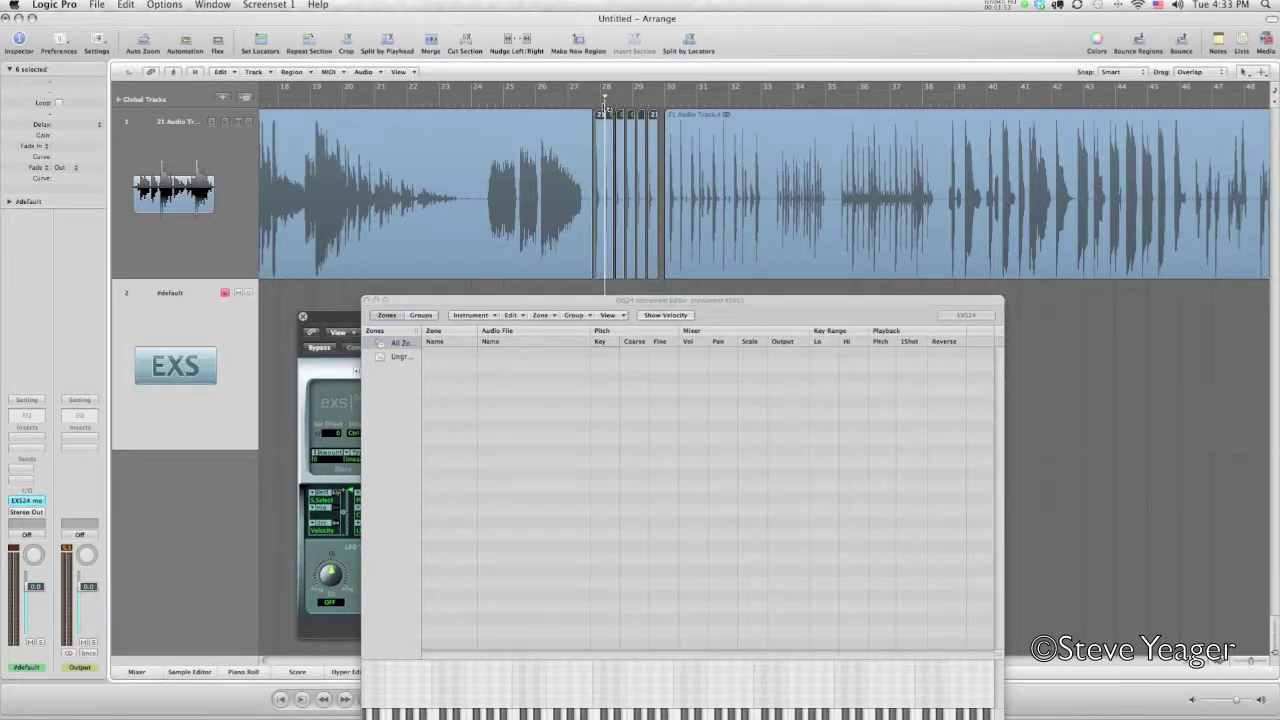
pyautogui.moveTo(600, 120); pyautogui.dragTo(633, 421)
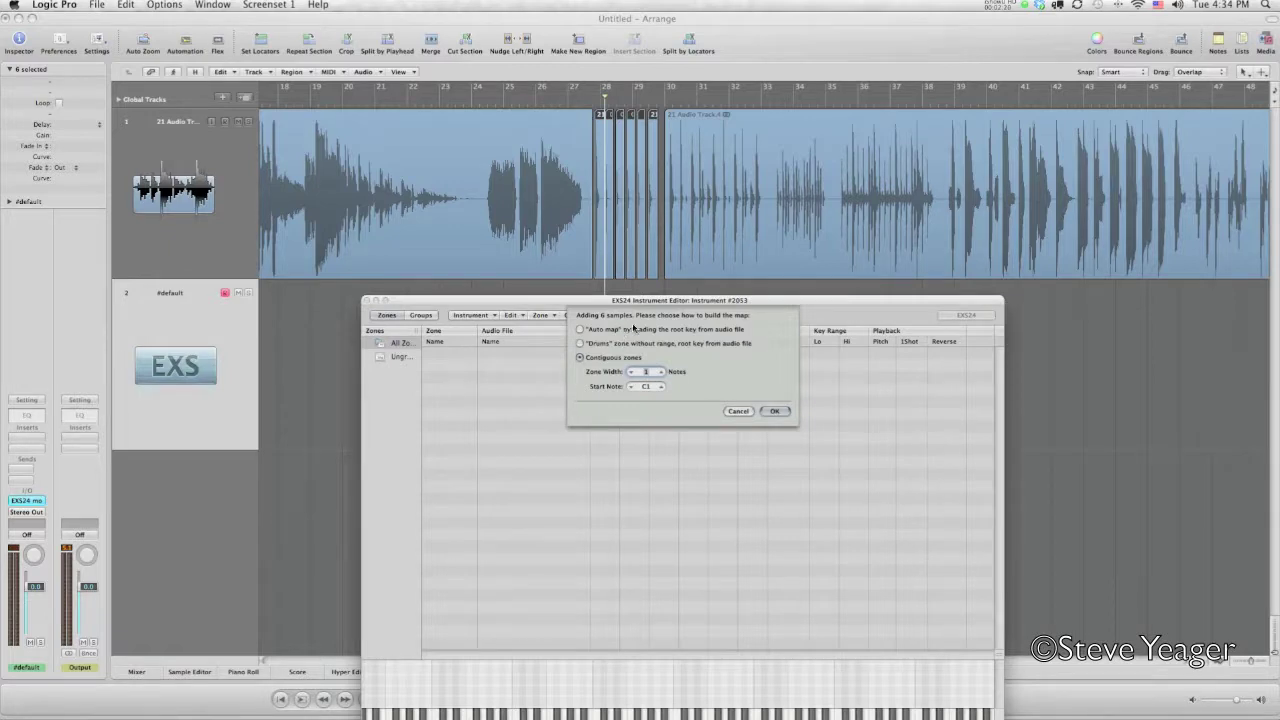
pyautogui.click(774, 411)
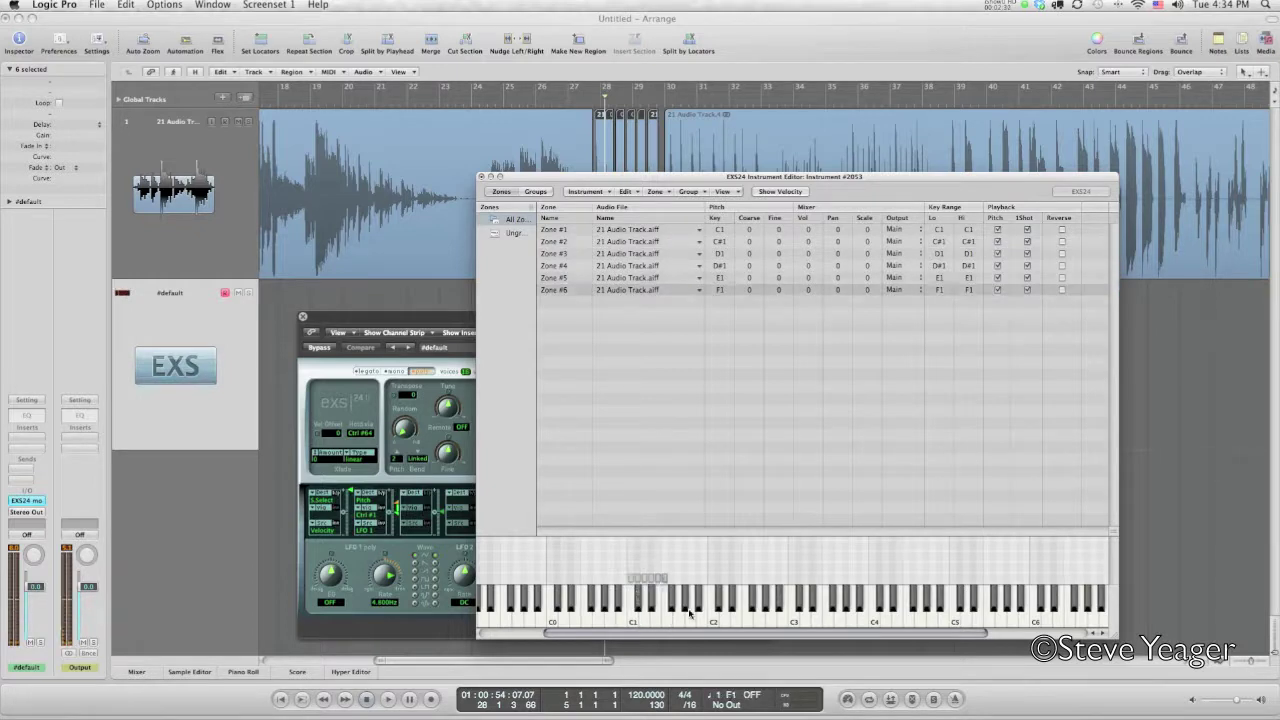
# - Open the C1 zone's sample in the Sample Editor and arrange the sampler windows so its waveform is unobstructed
pyautogui.doubleClick(631, 580)
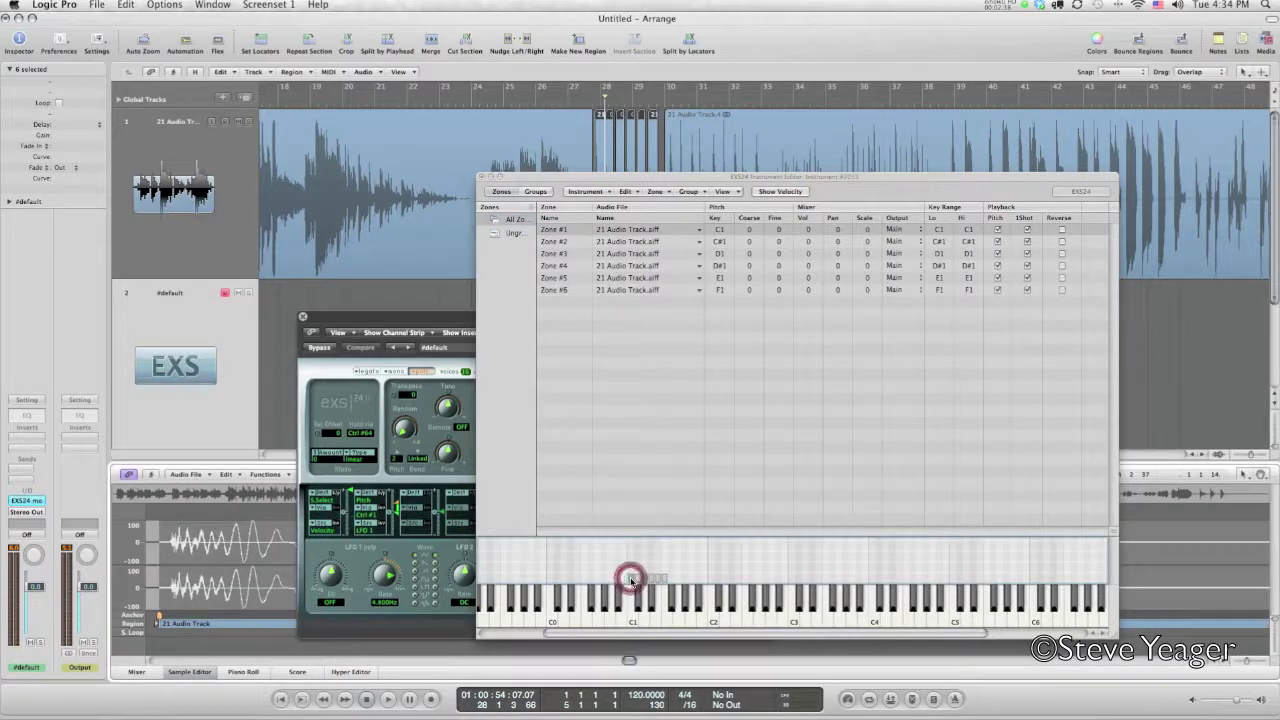
pyautogui.moveTo(388, 335); pyautogui.dragTo(166, 95)
pyautogui.moveTo(647, 175); pyautogui.dragTo(763, 15)
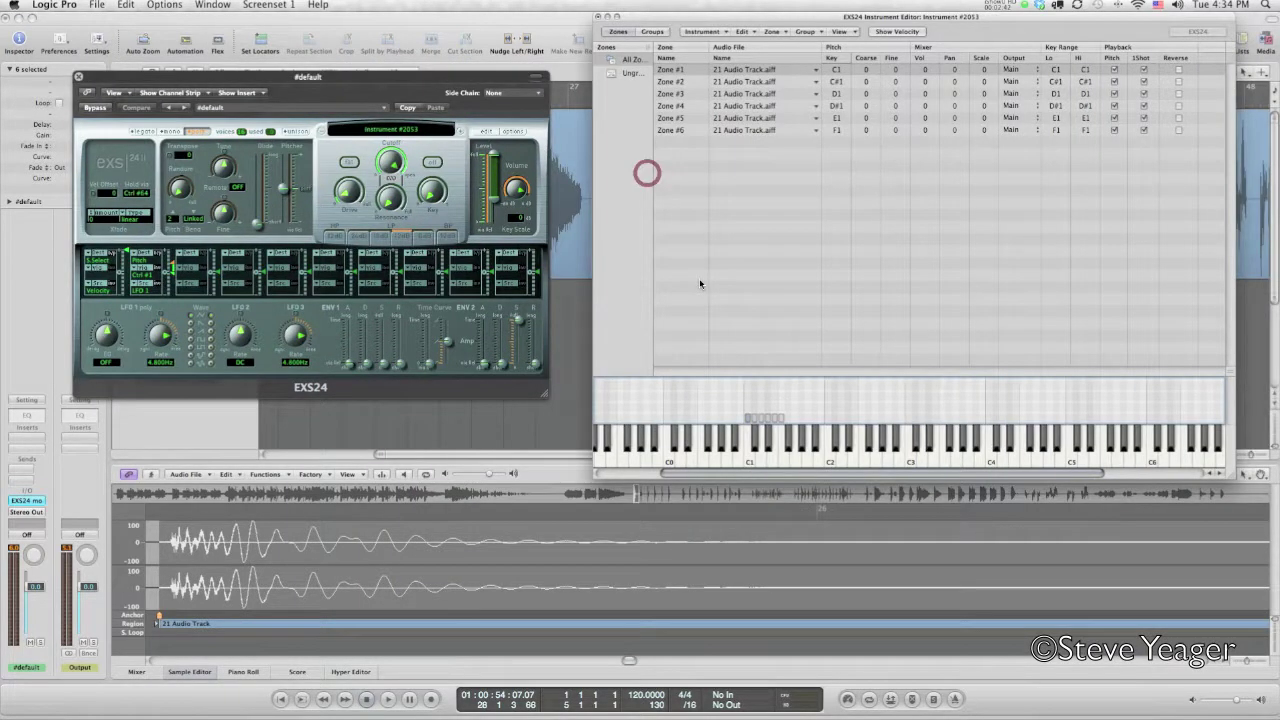
# - Trim the lead-in of the C1 zone's sample so it starts right at the hit's attack
pyautogui.click(735, 416)
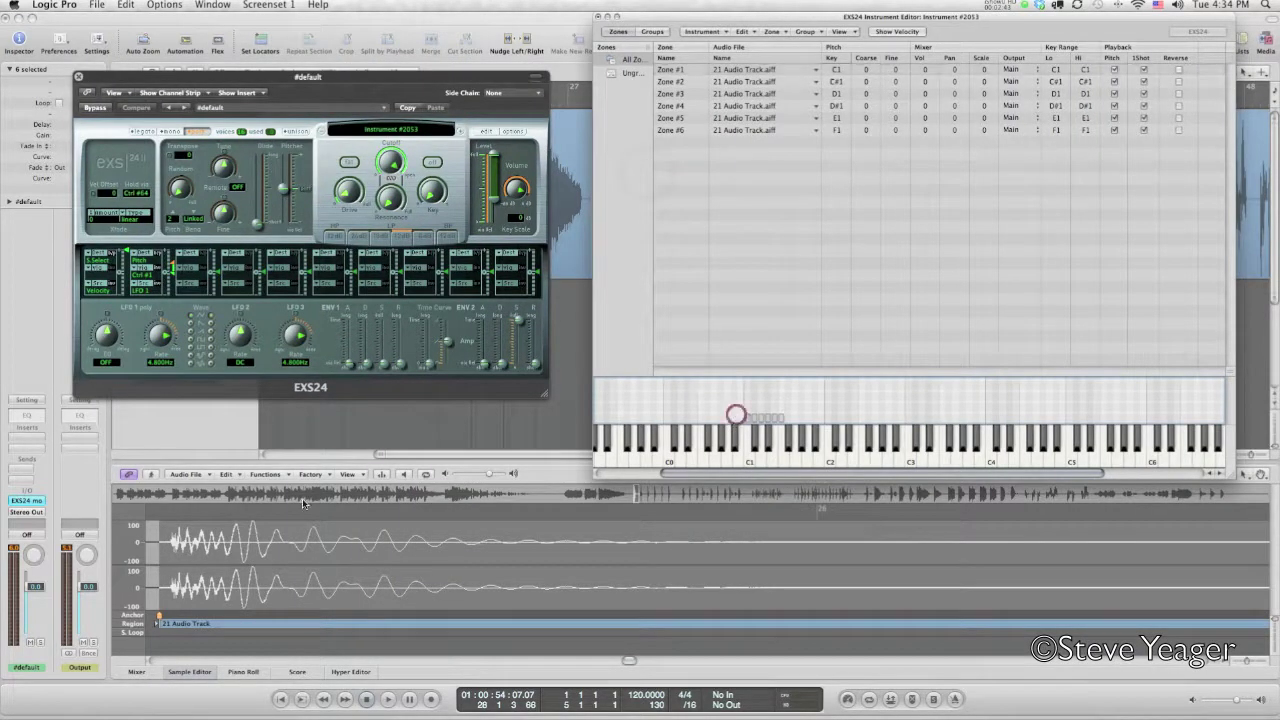
pyautogui.click(159, 622)
pyautogui.moveTo(170, 619); pyautogui.dragTo(175, 627)
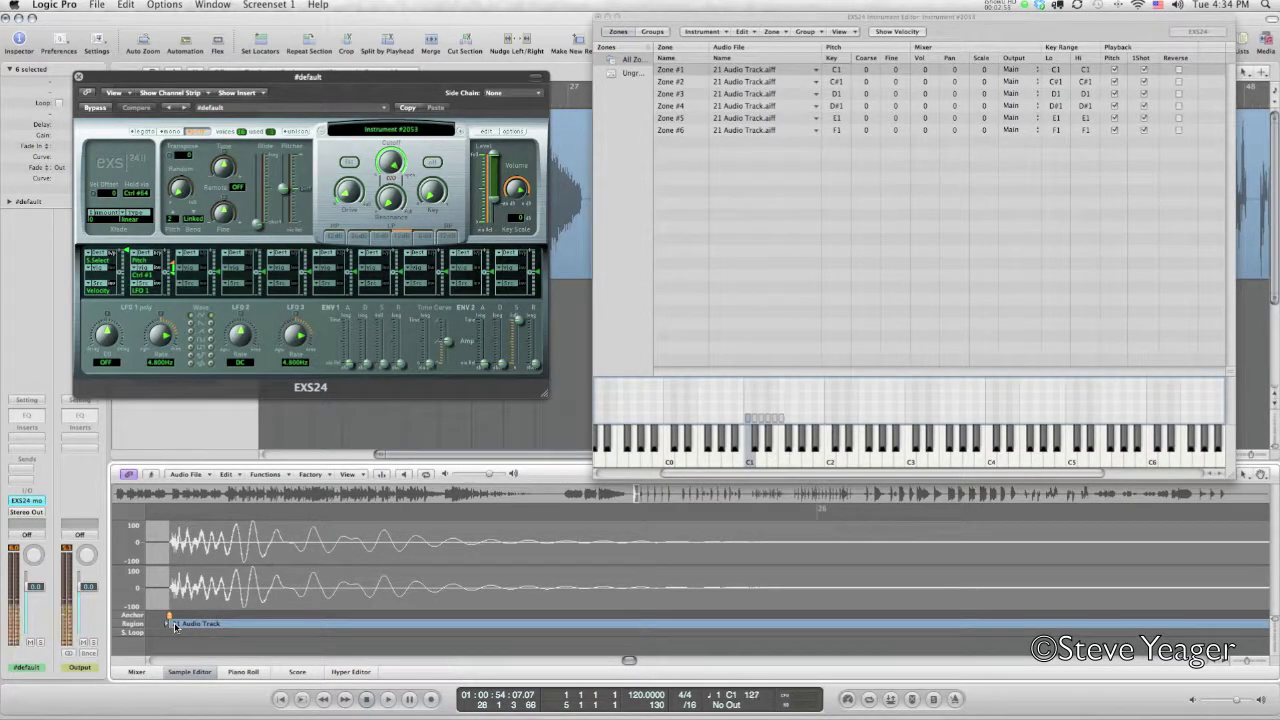
# - Trim the sample starts of the remaining zones, C#1 through F1, to the attack of each hit
pyautogui.click(755, 424)
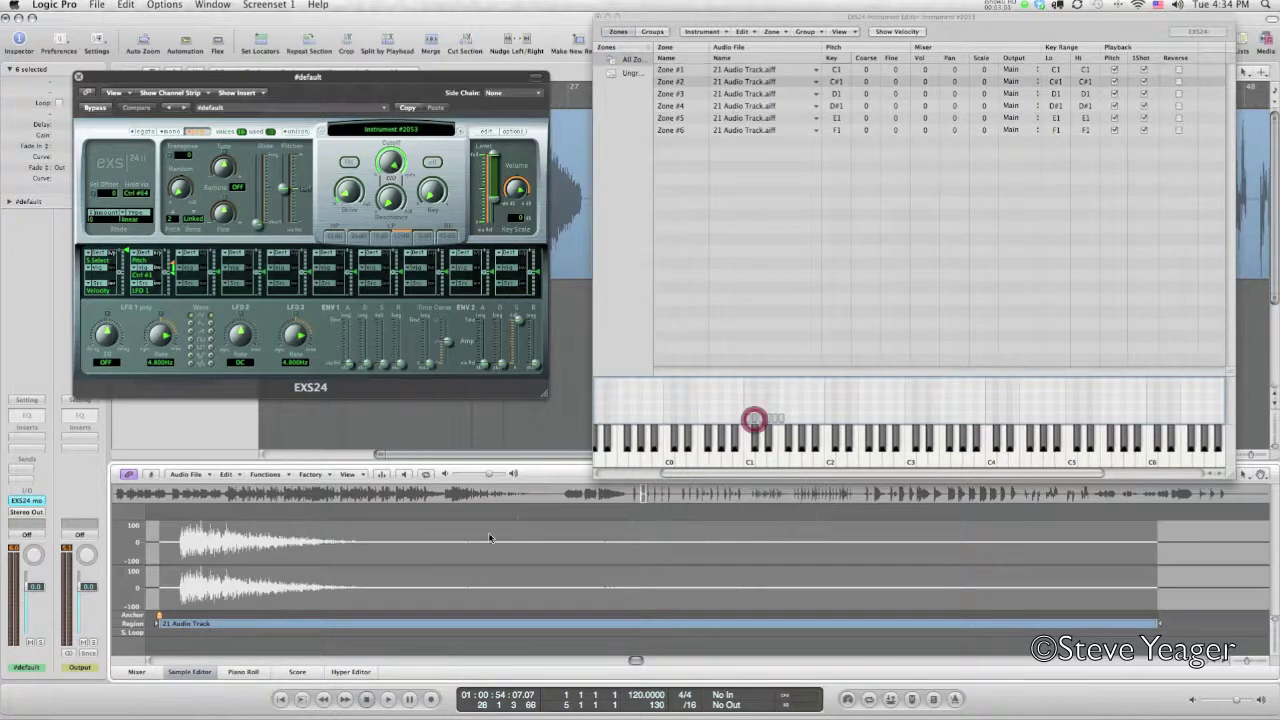
pyautogui.click(165, 621)
pyautogui.moveTo(178, 621); pyautogui.dragTo(178, 622)
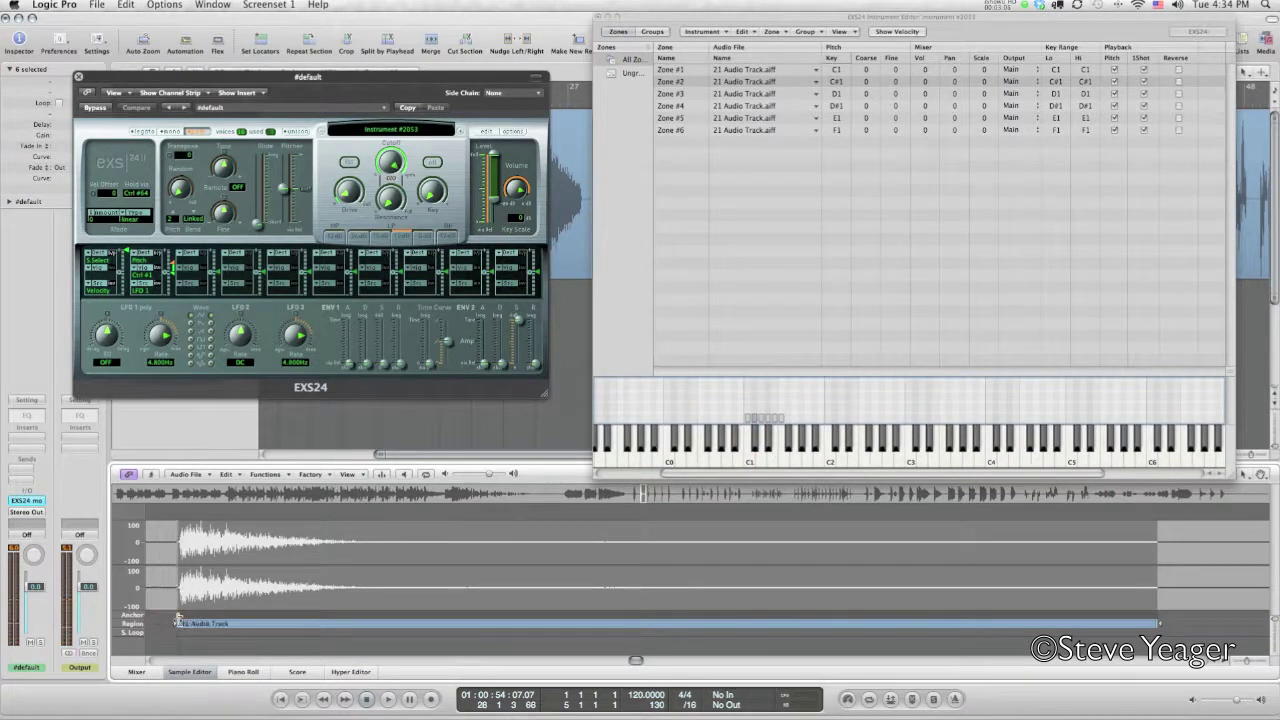
pyautogui.click(761, 422)
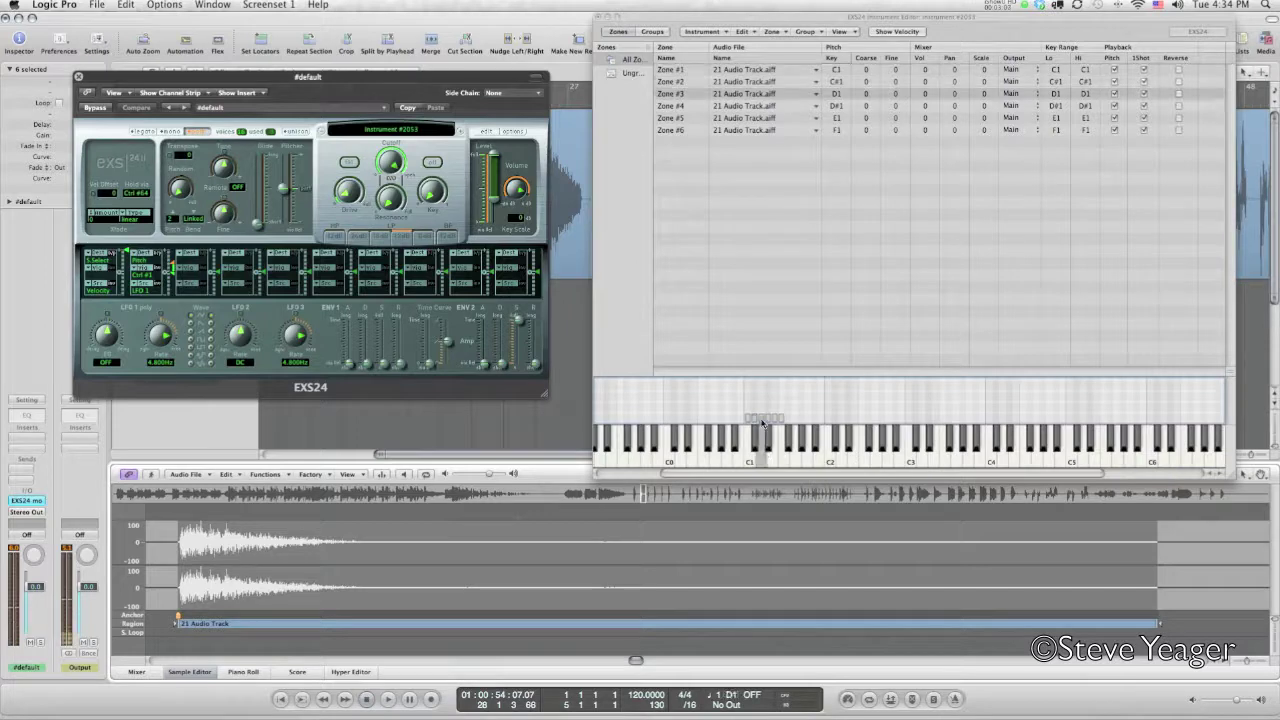
pyautogui.click(771, 422)
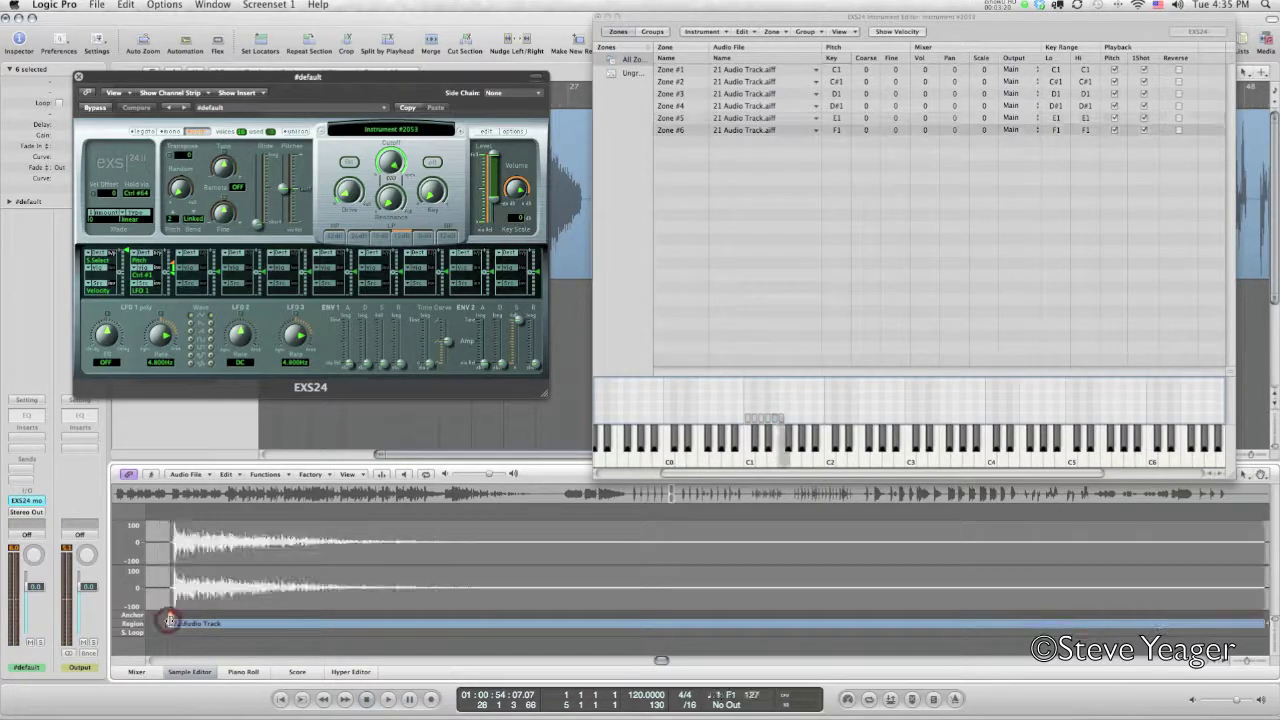
# - Save the sampler instrument as "big fish hitz" in the Sampler Instruments folder
pyautogui.click(808, 269)
pyautogui.moveTo(800, 14); pyautogui.dragTo(660, 119)
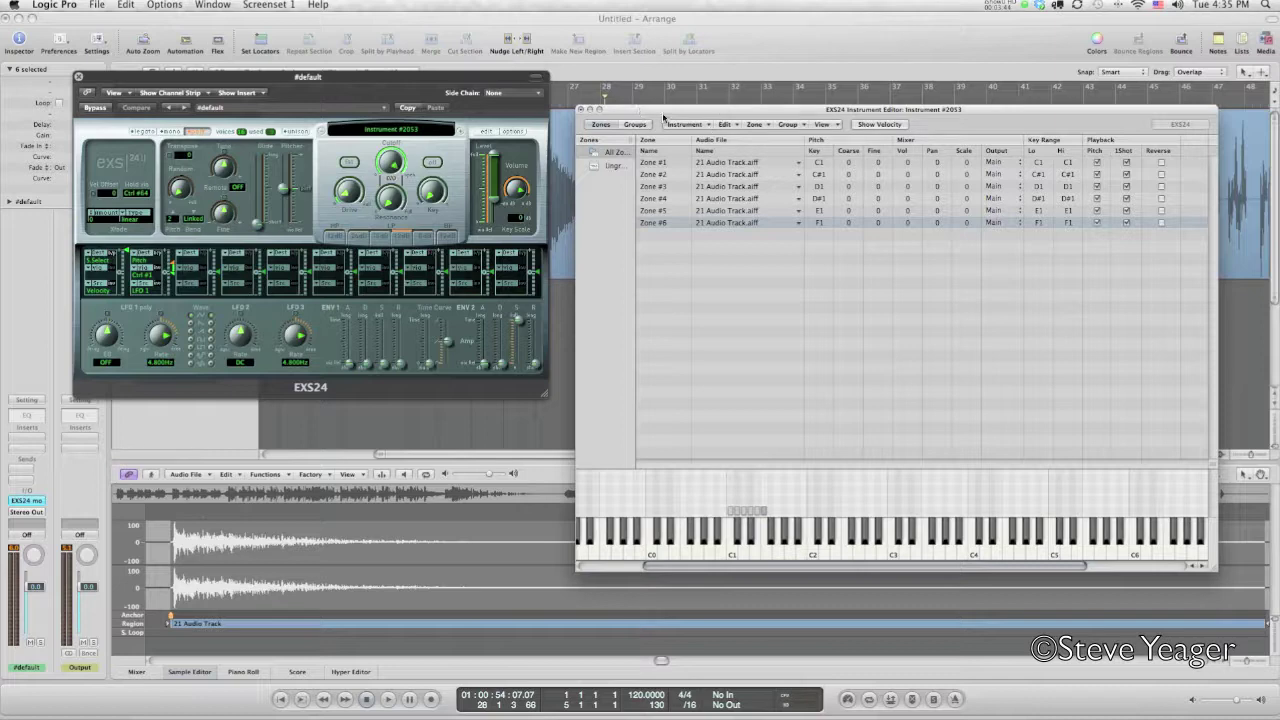
pyautogui.click(689, 126)
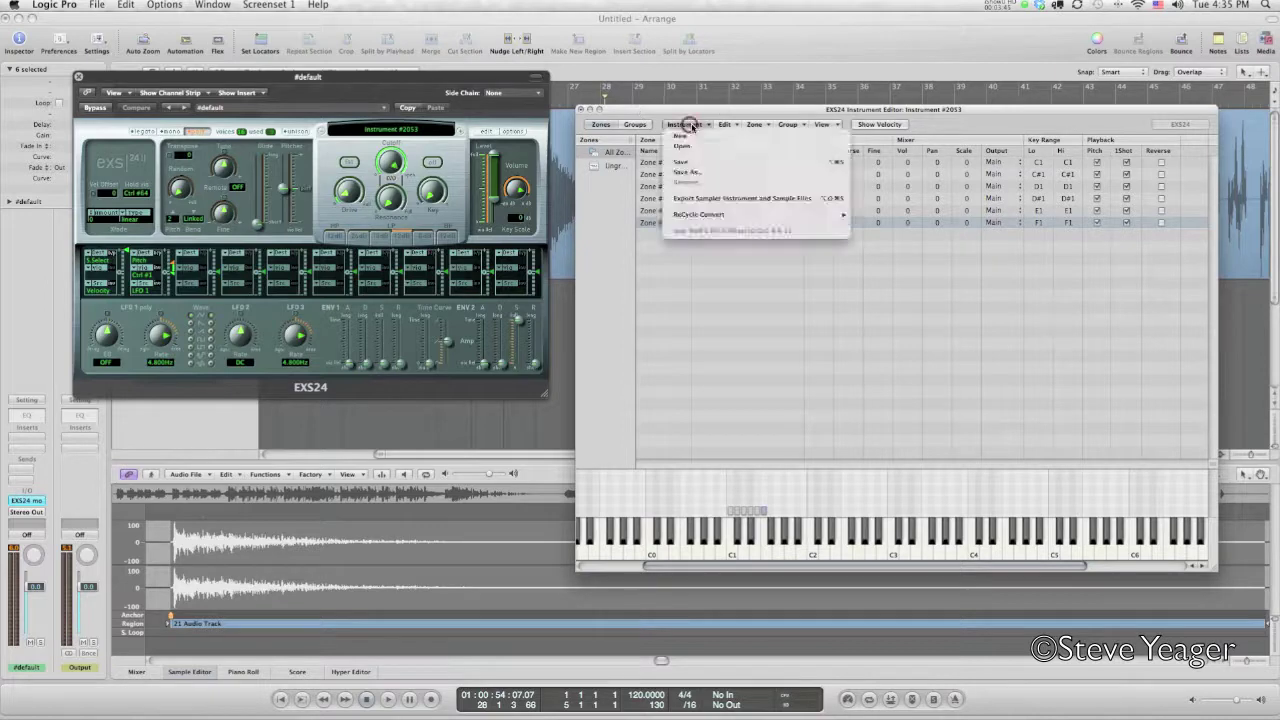
pyautogui.click(697, 175)
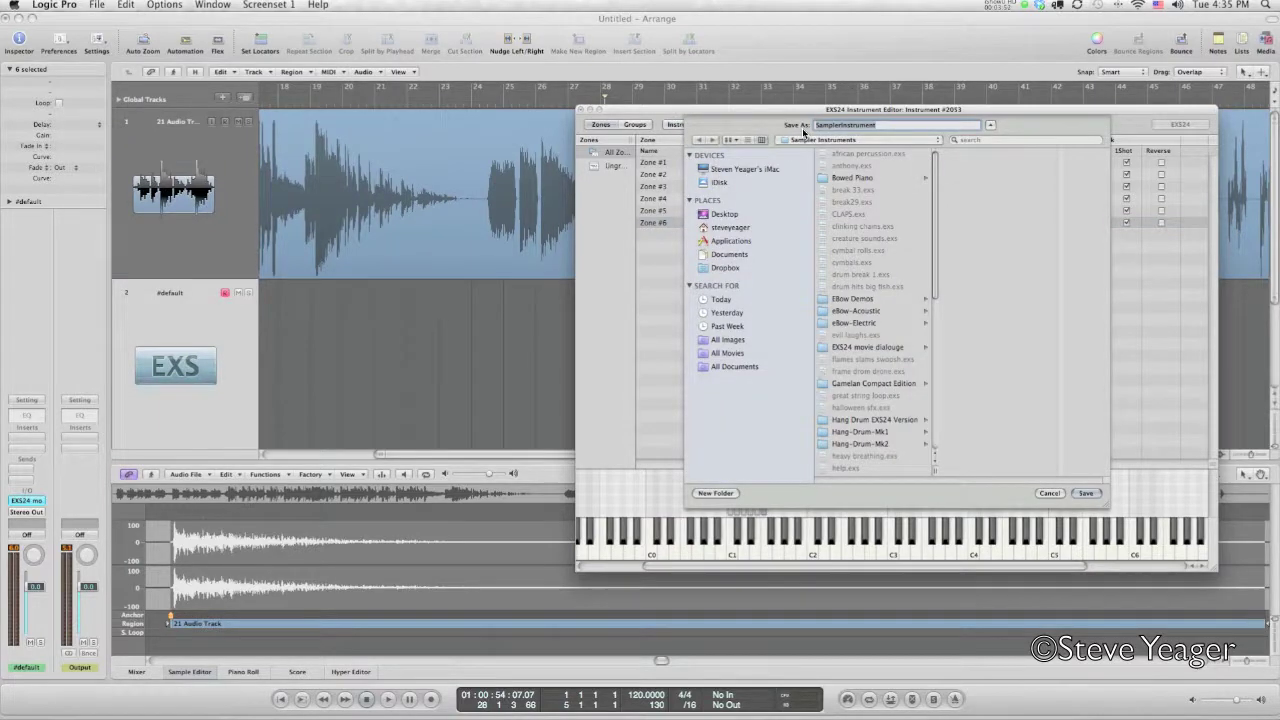
pyautogui.click(787, 126)
pyautogui.doubleClick(882, 125)
pyautogui.write('b')
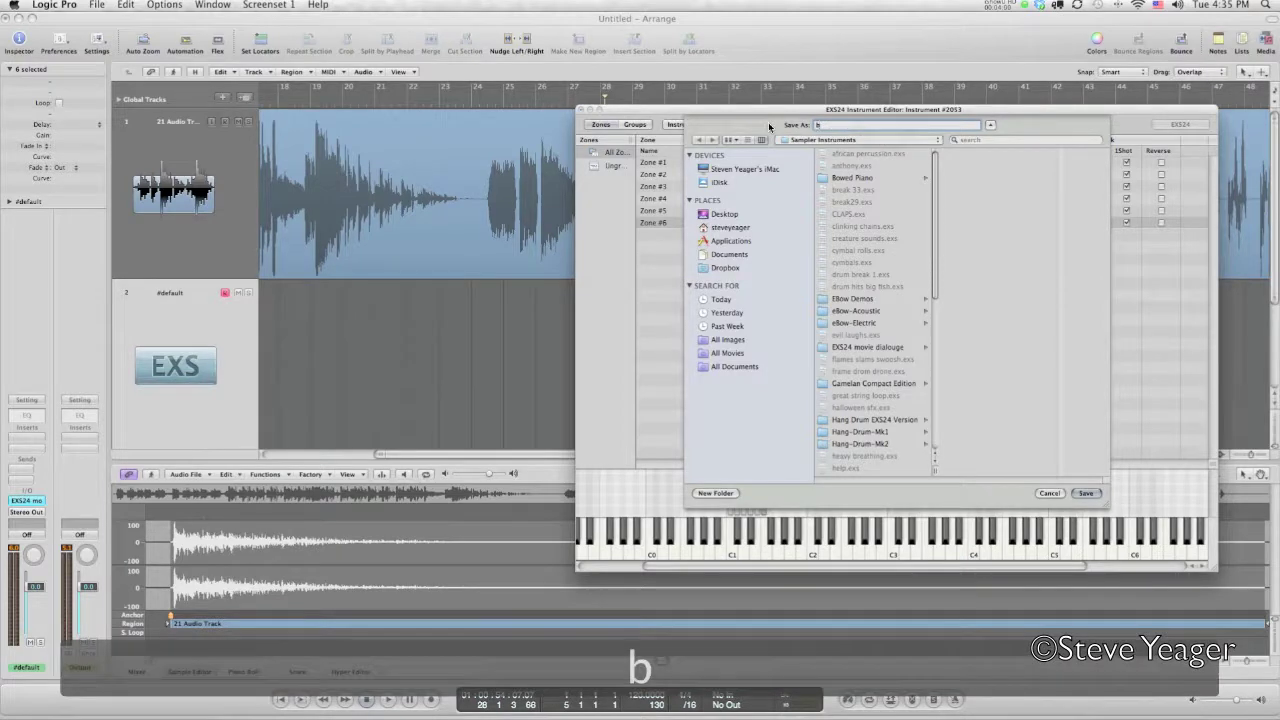
pyautogui.write('ig fi')
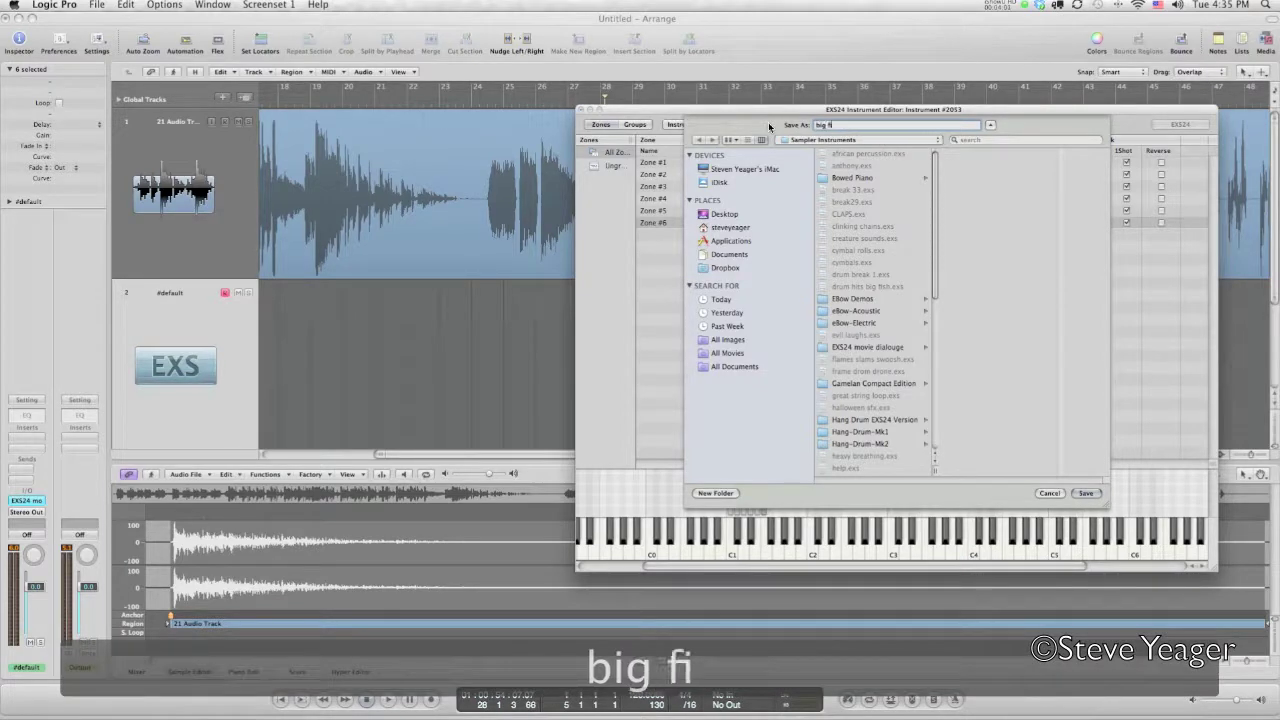
pyautogui.write('sh hitz')
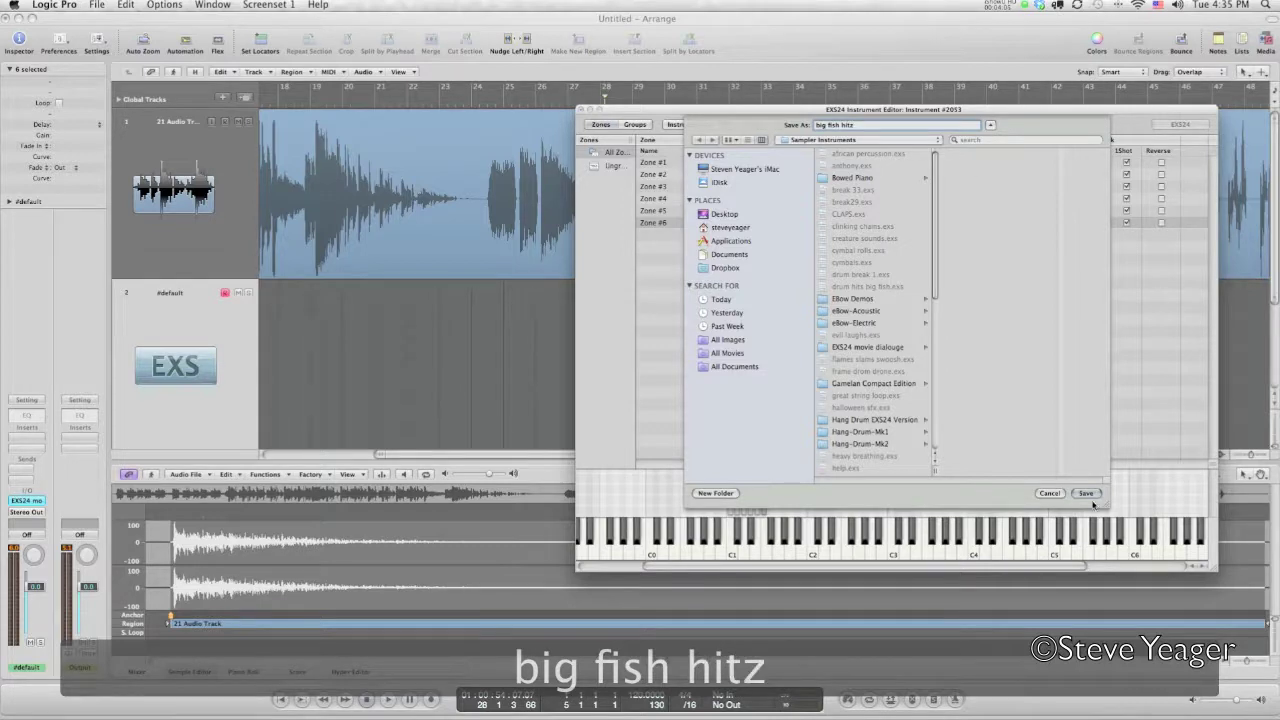
pyautogui.click(1088, 494)
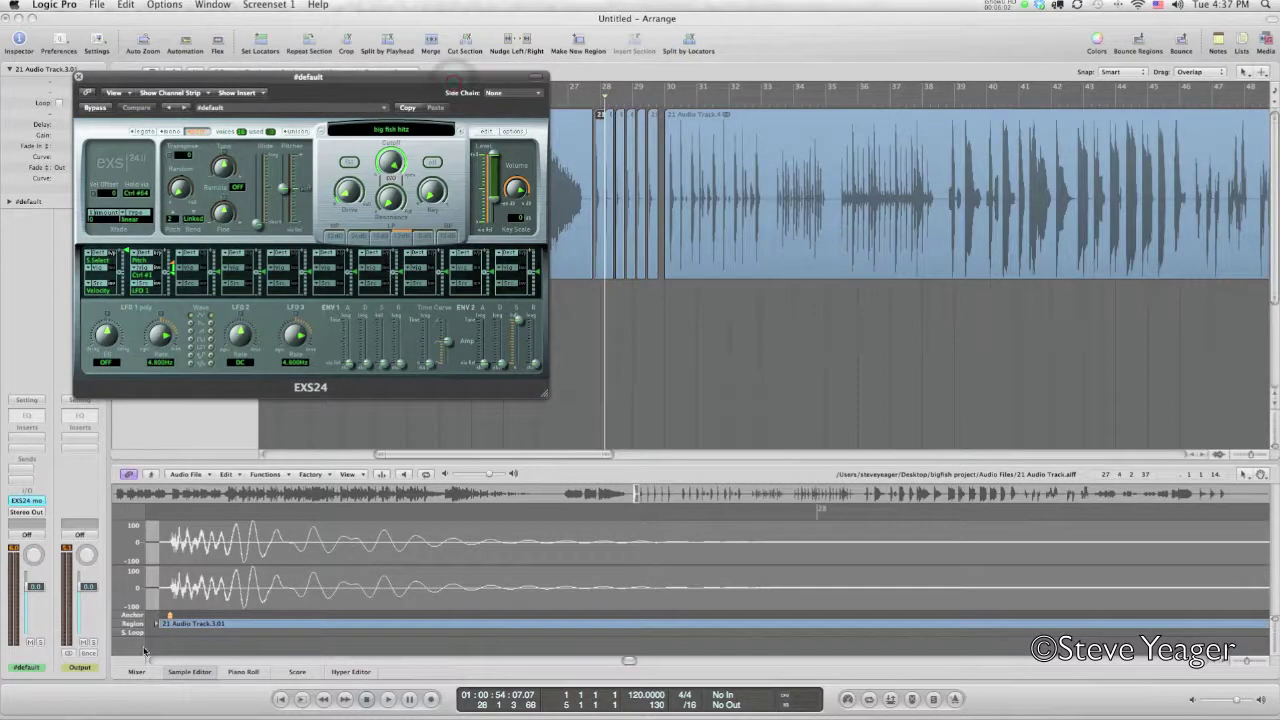
# - Close the Sample Editor and audition the audio track around bars 42 to 46 to locate the next group of hits
pyautogui.click(192, 672)
pyautogui.click(237, 436)
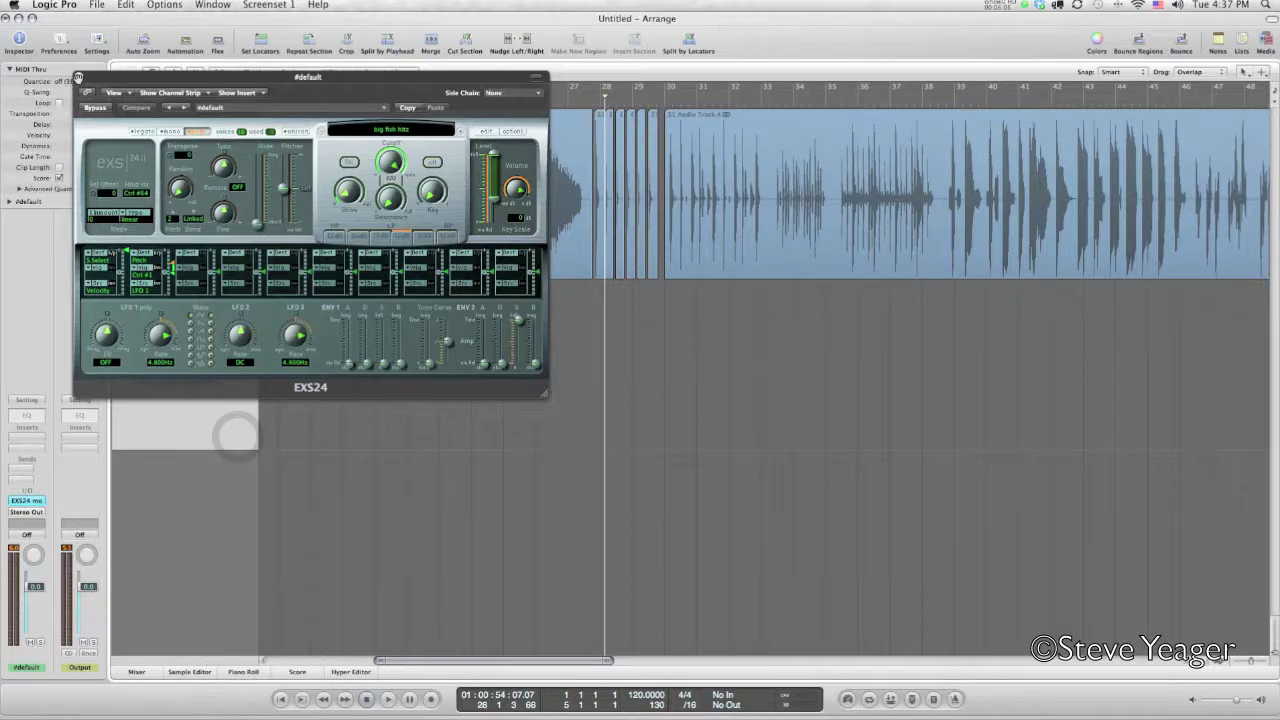
pyautogui.click(770, 102)
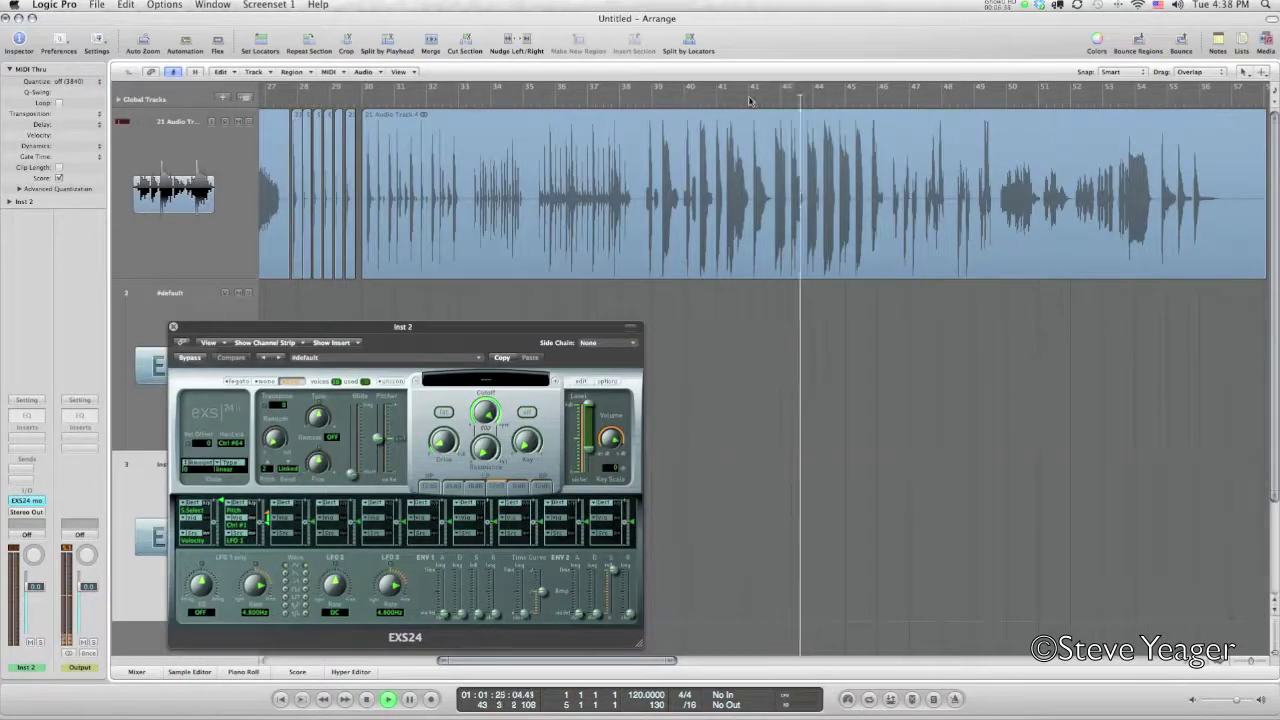
pyautogui.click(752, 95)
pyautogui.click(868, 96)
pyautogui.click(852, 96)
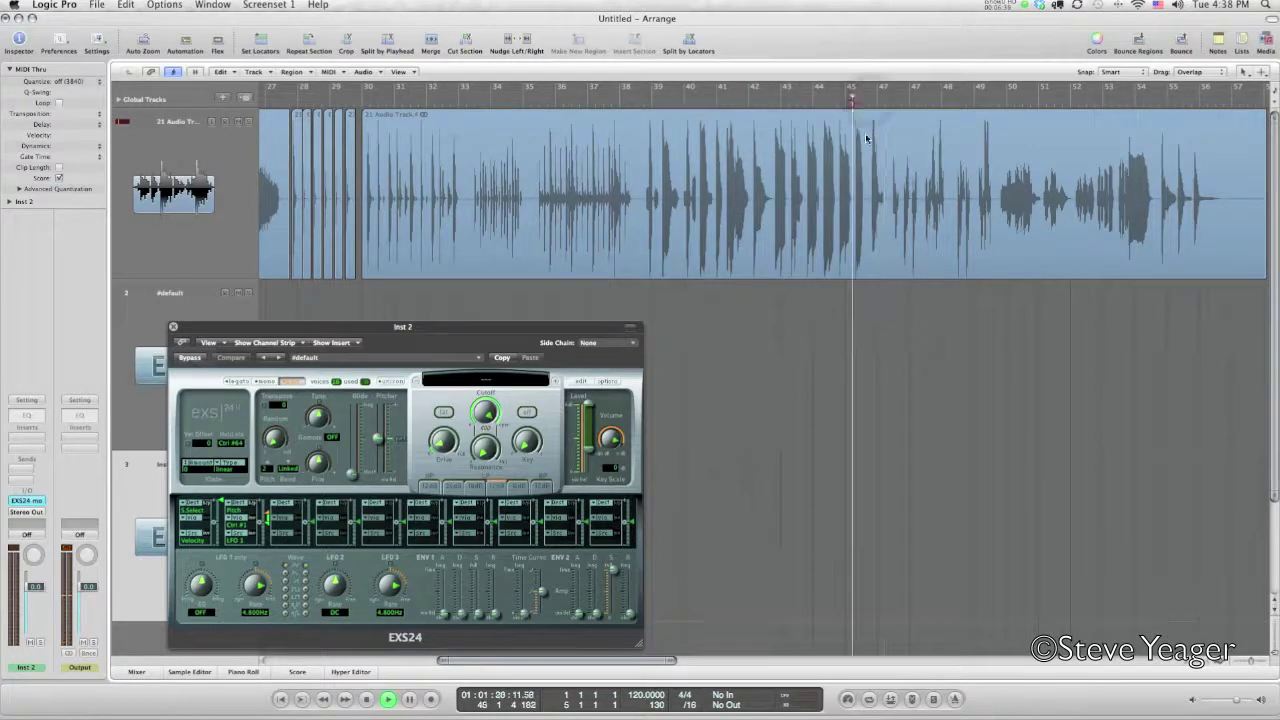
# - Cut the group of hits from about bar 42.5 to 45.5 into its own region on the audio track
pyautogui.click(866, 164)
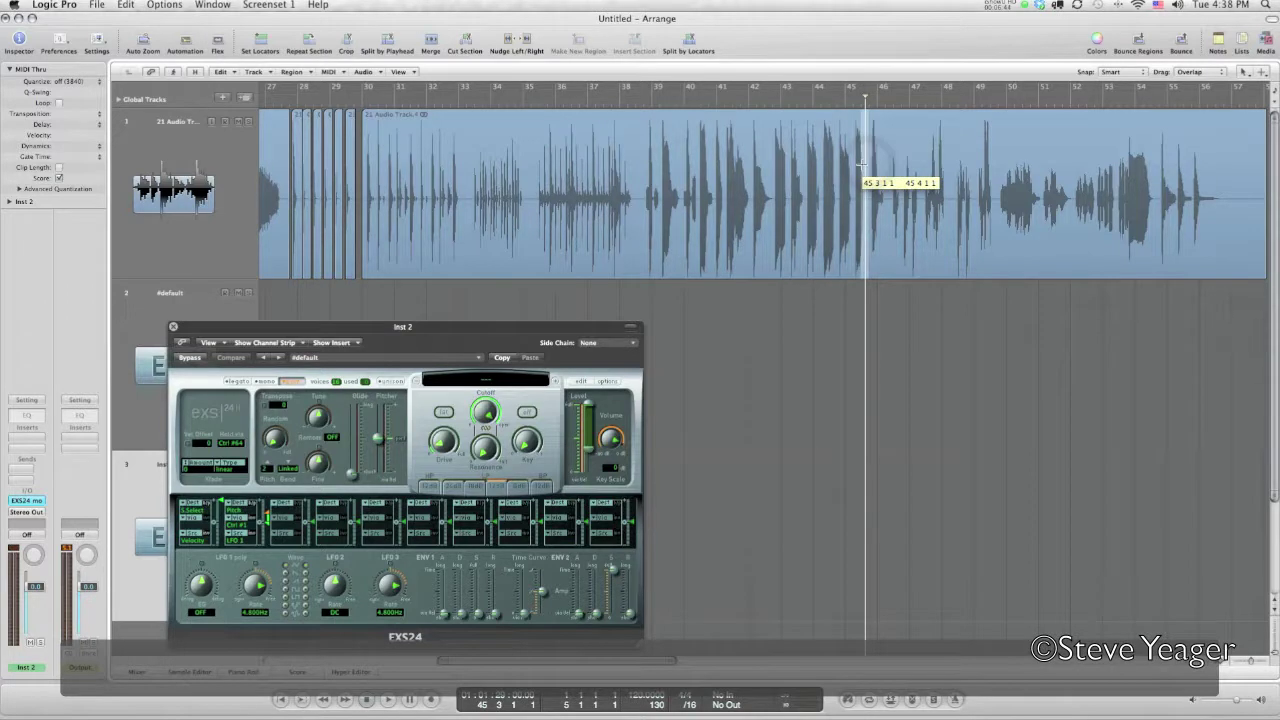
pyautogui.moveTo(866, 164); pyautogui.dragTo(772, 150)
pyautogui.click(810, 133)
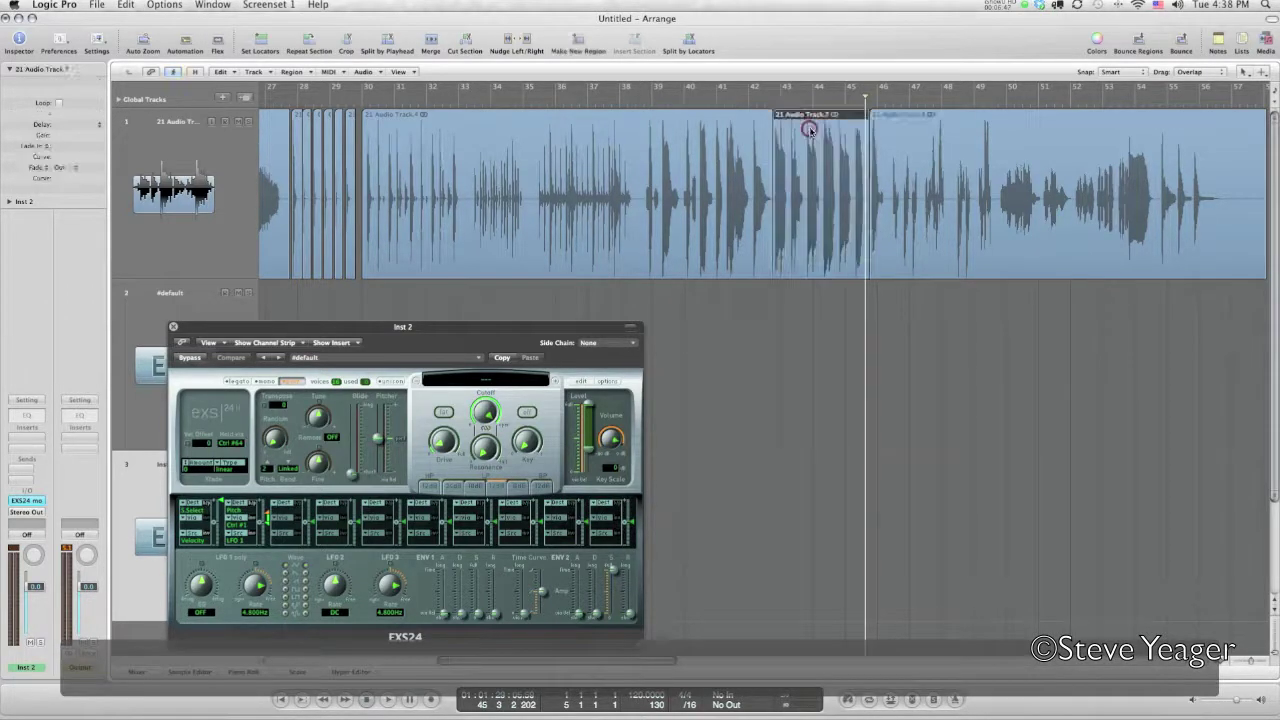
# - Split the new region into separate hits with Strip Silence, using a minimum silence time of 0.27 sec
pyautogui.click(368, 72)
pyautogui.click(386, 127)
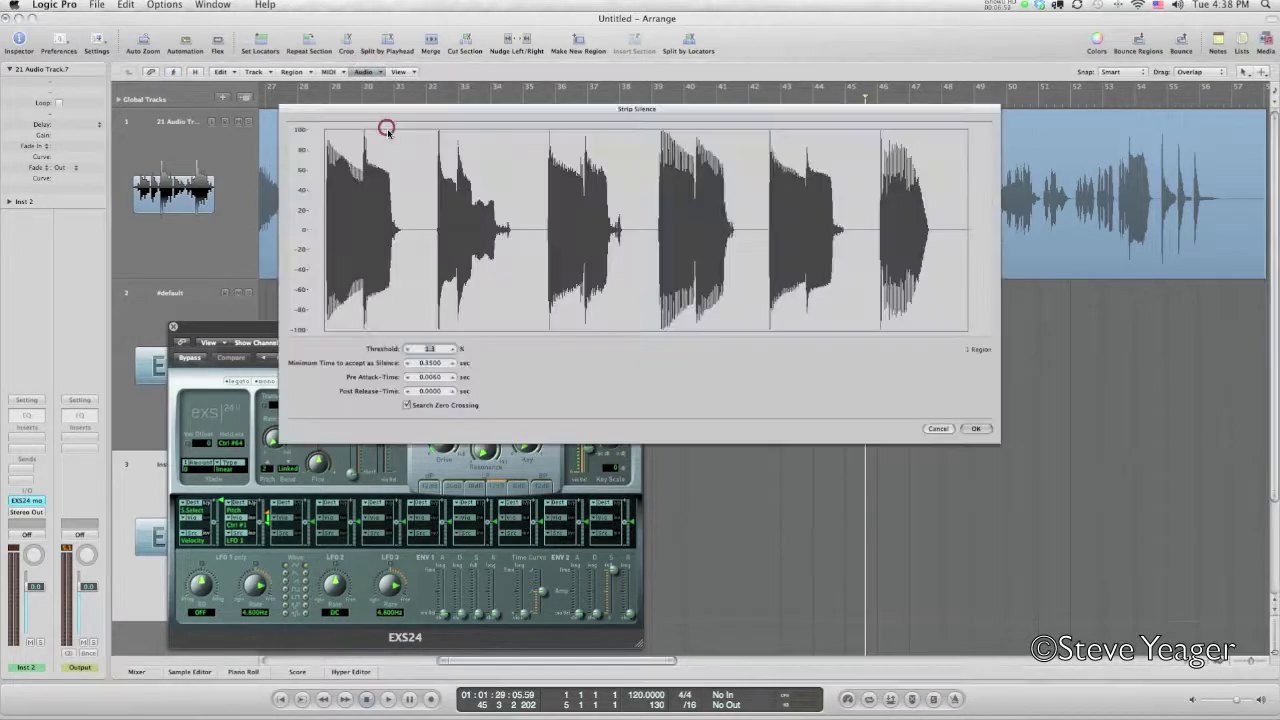
pyautogui.scroll(4, 430, 366)
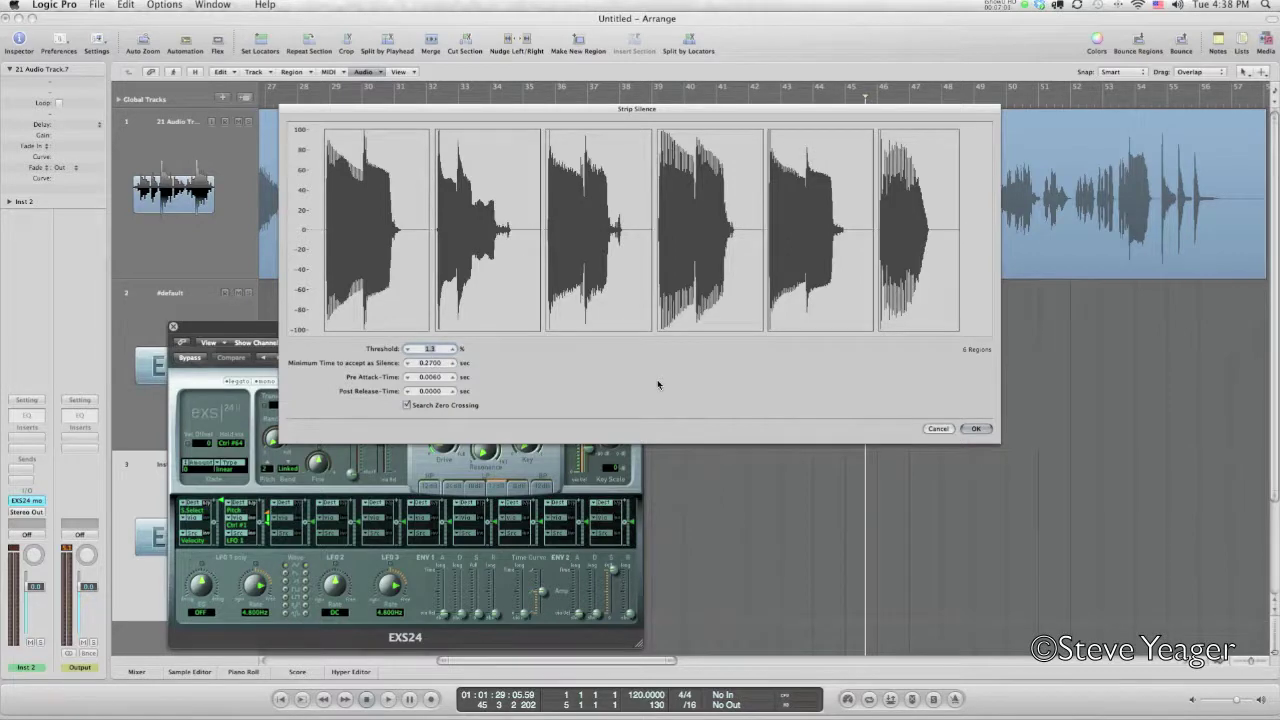
pyautogui.click(972, 428)
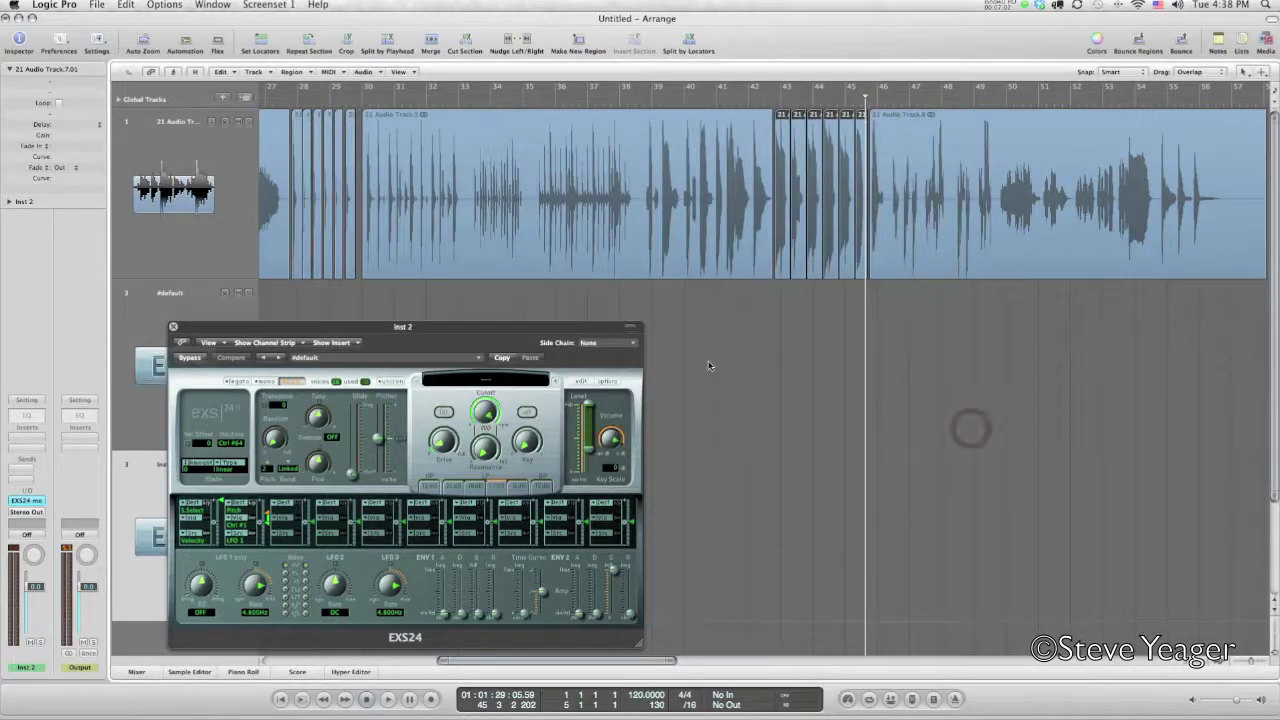
# - Add the newly stripped hit regions to the new EXS24 instrument as contiguous zones, one note wide, starting at C1
pyautogui.click(581, 380)
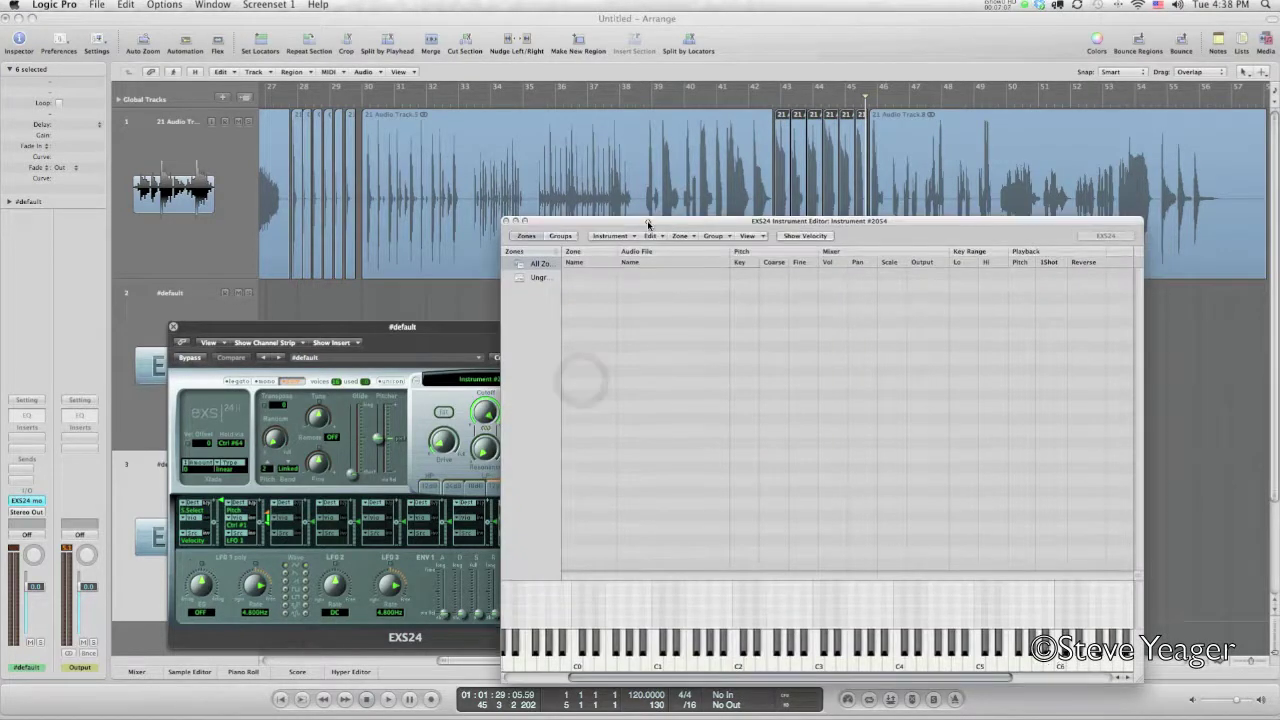
pyautogui.moveTo(647, 217); pyautogui.dragTo(648, 318)
pyautogui.moveTo(861, 289); pyautogui.dragTo(786, 248)
pyautogui.moveTo(781, 160); pyautogui.dragTo(749, 488)
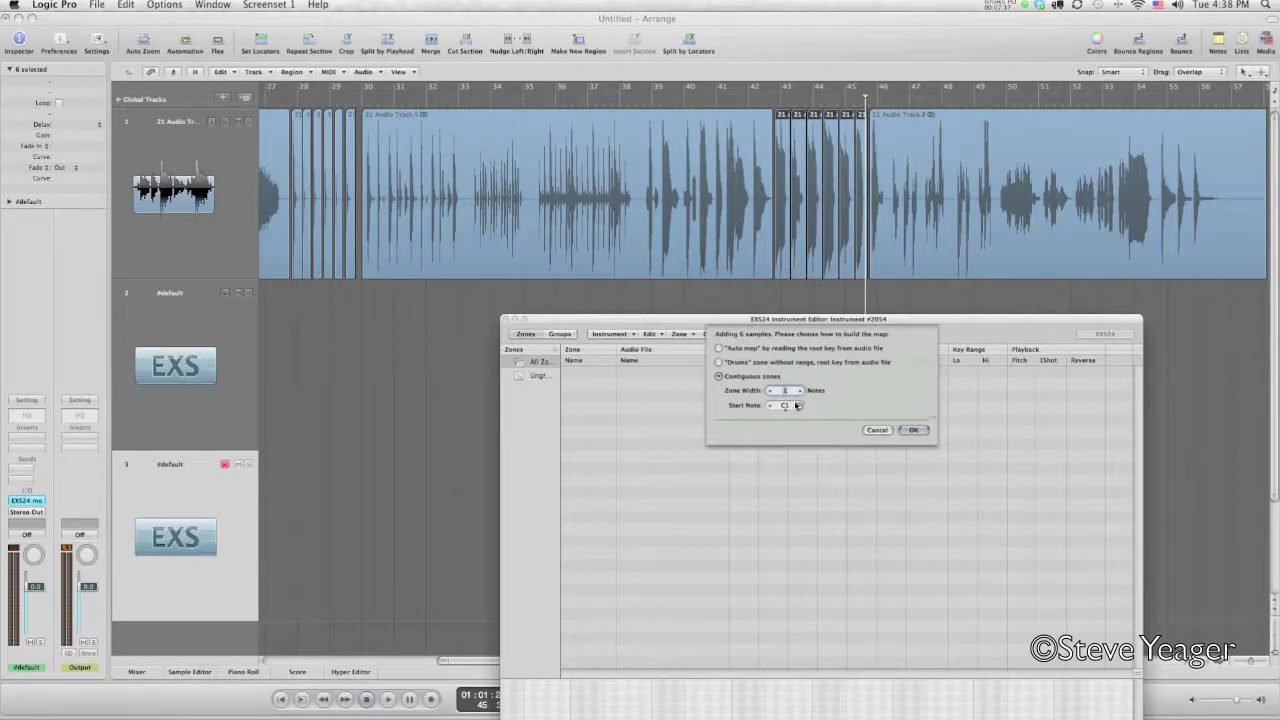
pyautogui.click(917, 431)
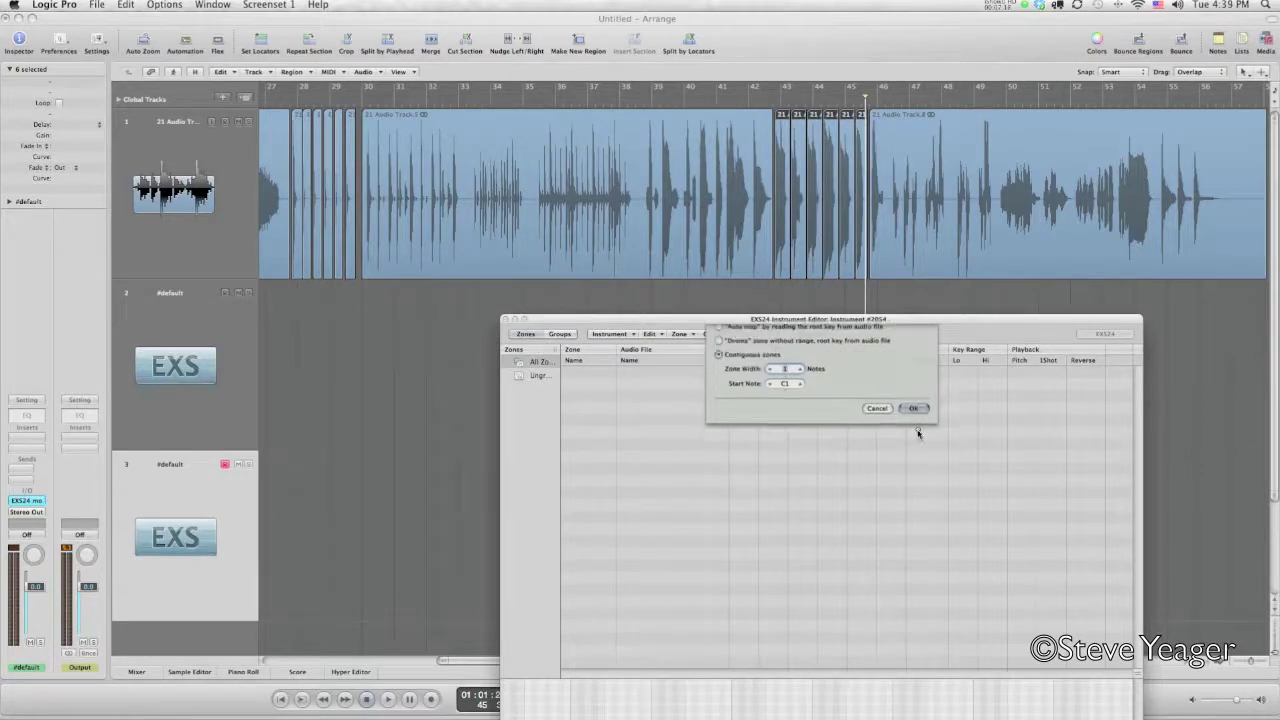
# - Open the new C1 zone's sample in the Sample Editor and move the sampler windows clear of its waveform start
pyautogui.moveTo(778, 321); pyautogui.dragTo(701, 91)
pyautogui.click(578, 506)
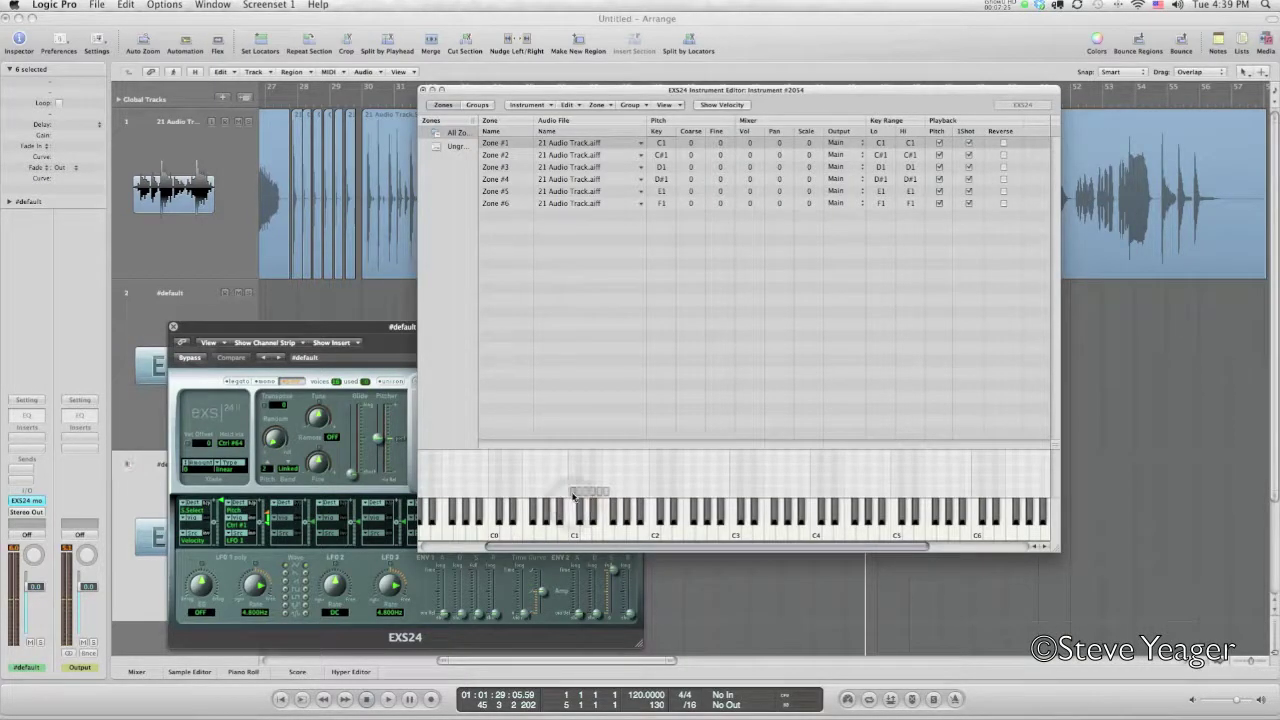
pyautogui.click(573, 494)
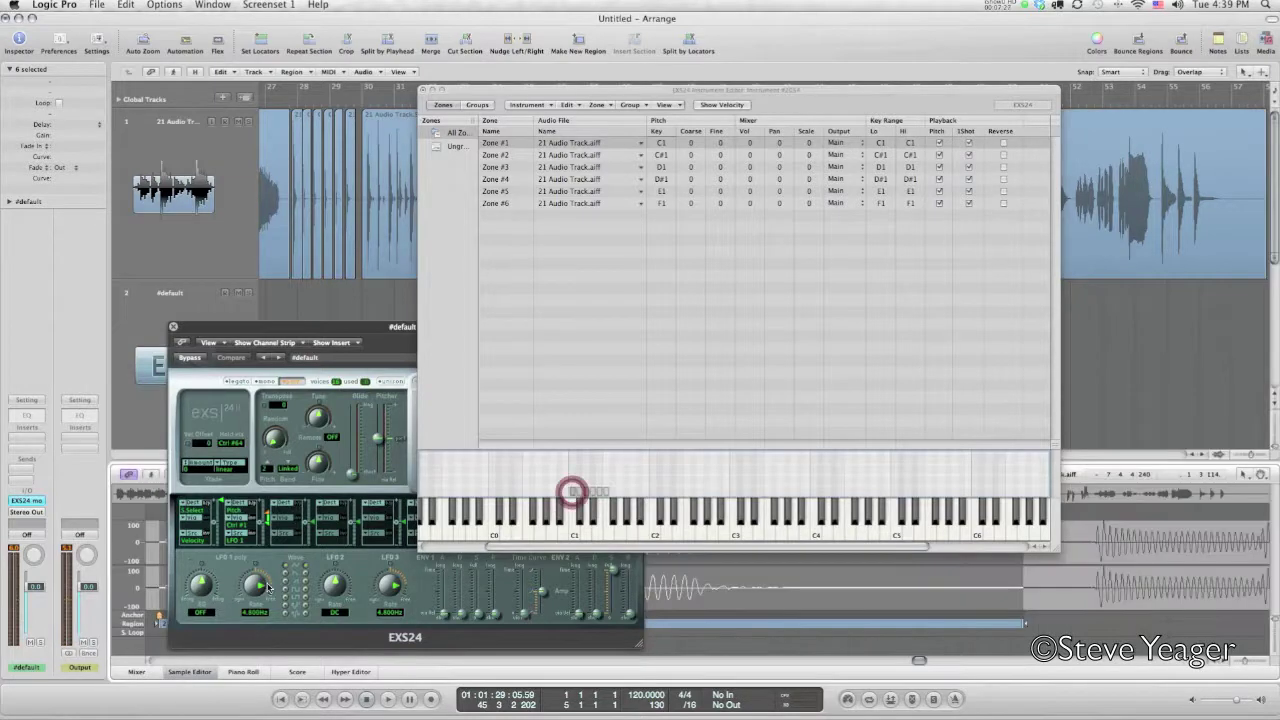
pyautogui.moveTo(268, 327); pyautogui.dragTo(157, 65)
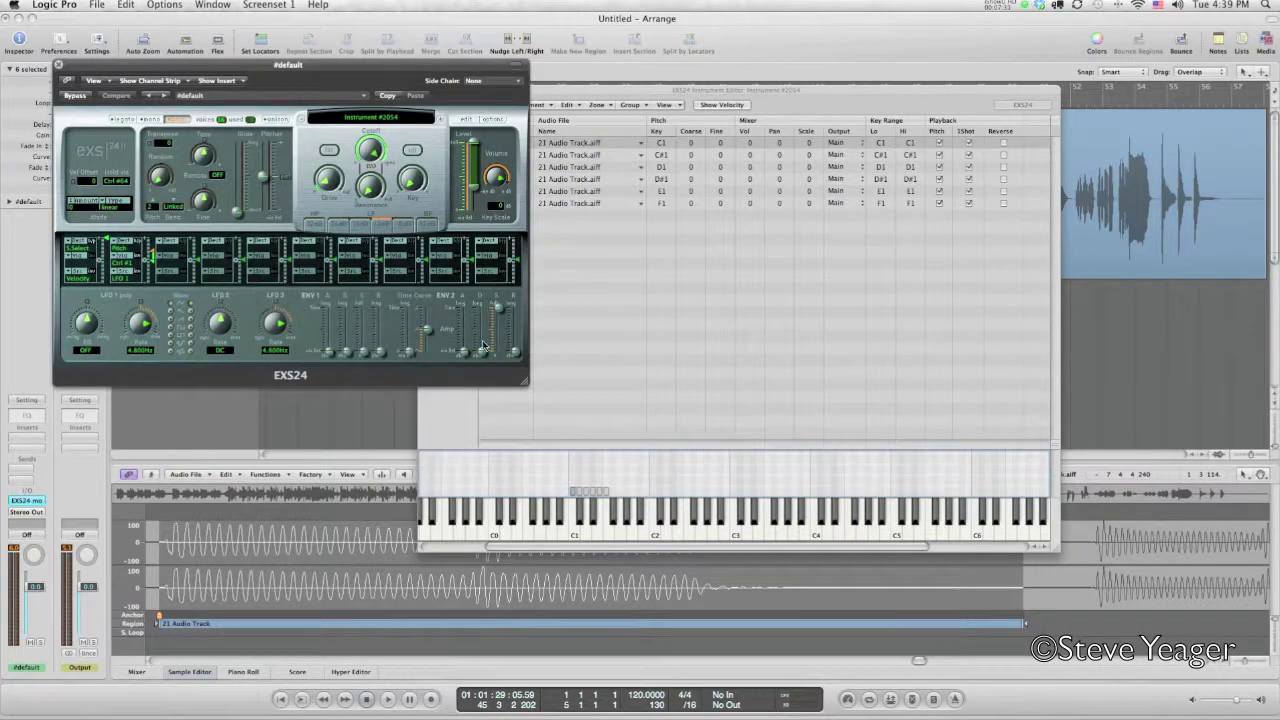
# - Trim the start of the F1 zone's sample closer to the hit's attack
pyautogui.click(579, 497)
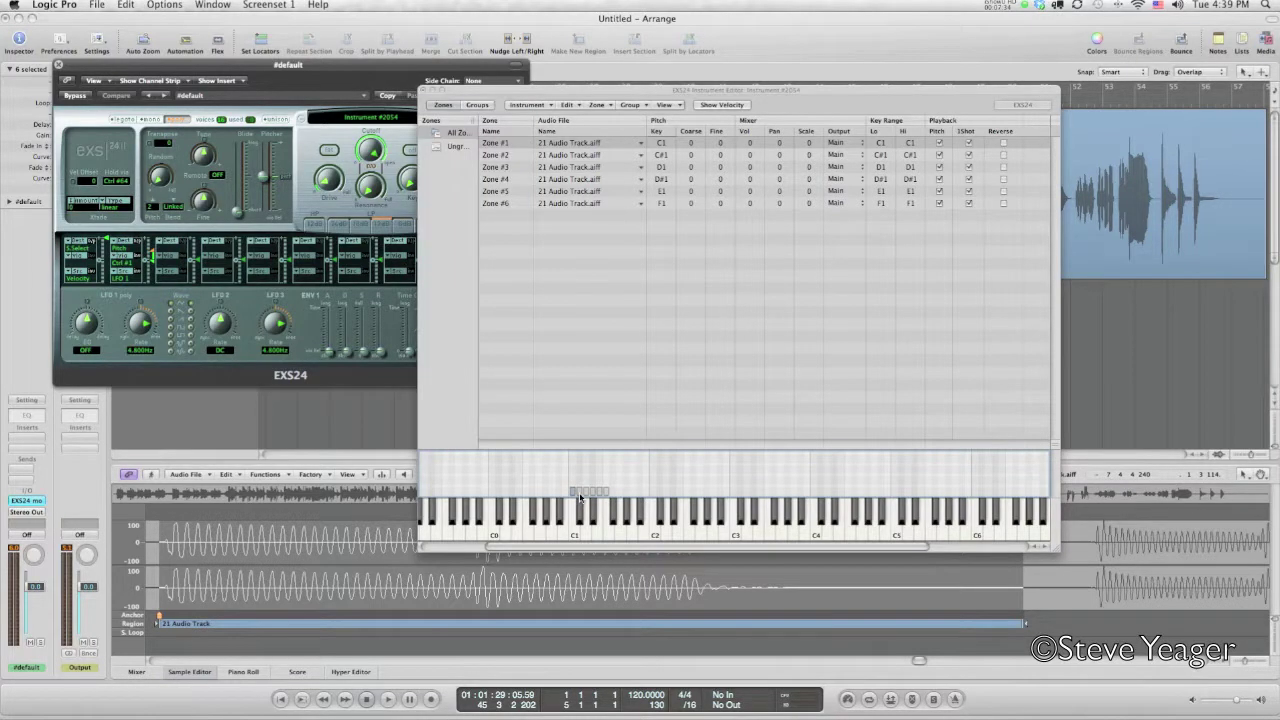
pyautogui.click(605, 492)
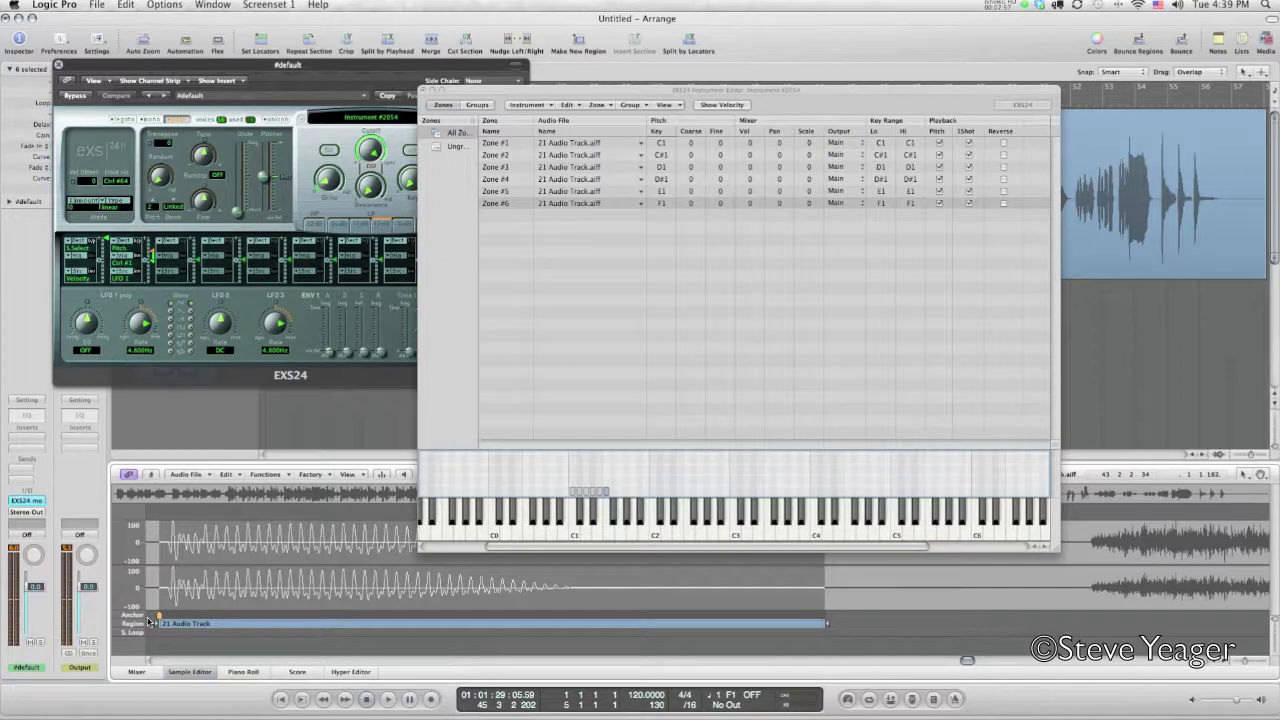
pyautogui.click(163, 620)
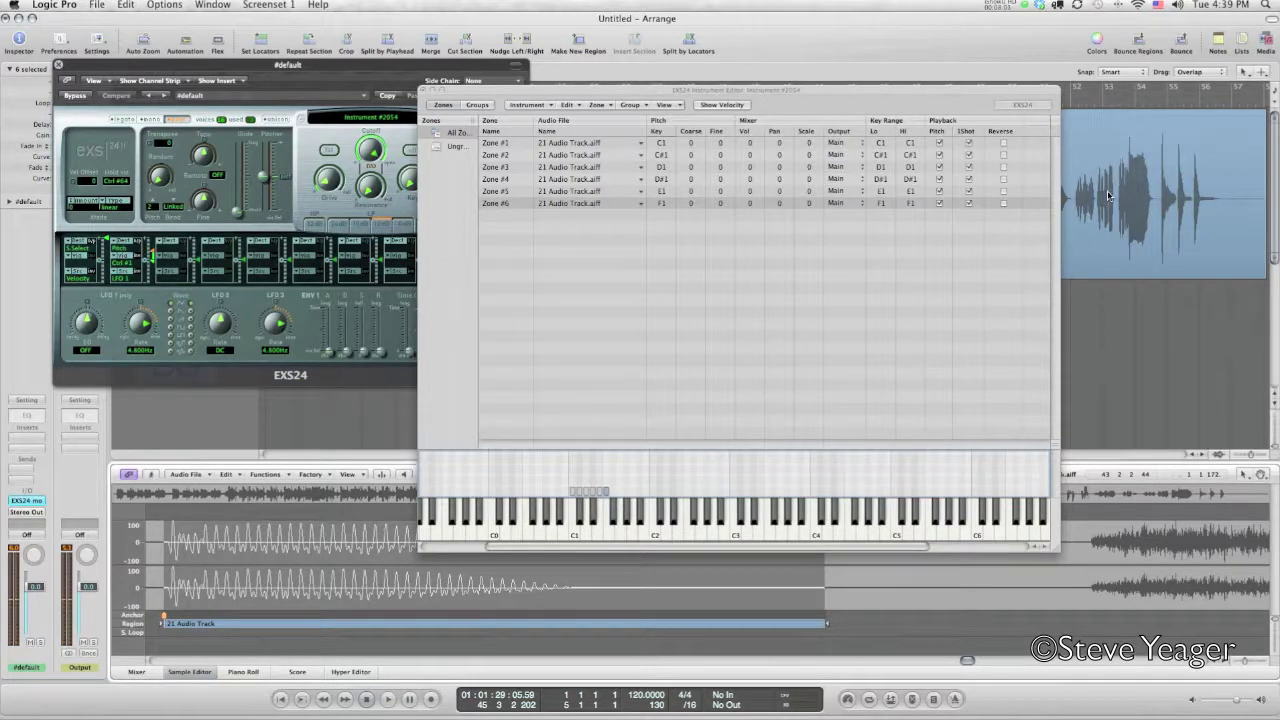
# - Turn off one-shot playback for all six zones, C1 through F1
pyautogui.moveTo(952, 94); pyautogui.dragTo(853, 107)
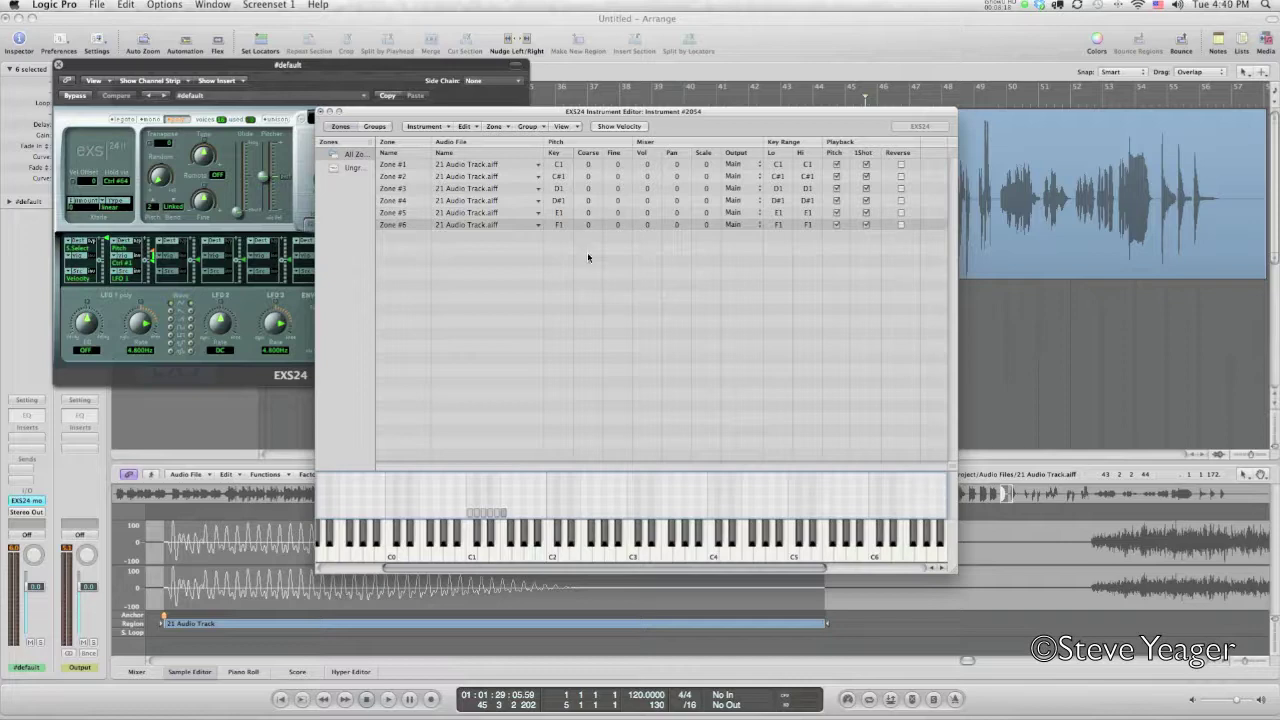
pyautogui.click(866, 165)
pyautogui.click(866, 176)
pyautogui.click(866, 188)
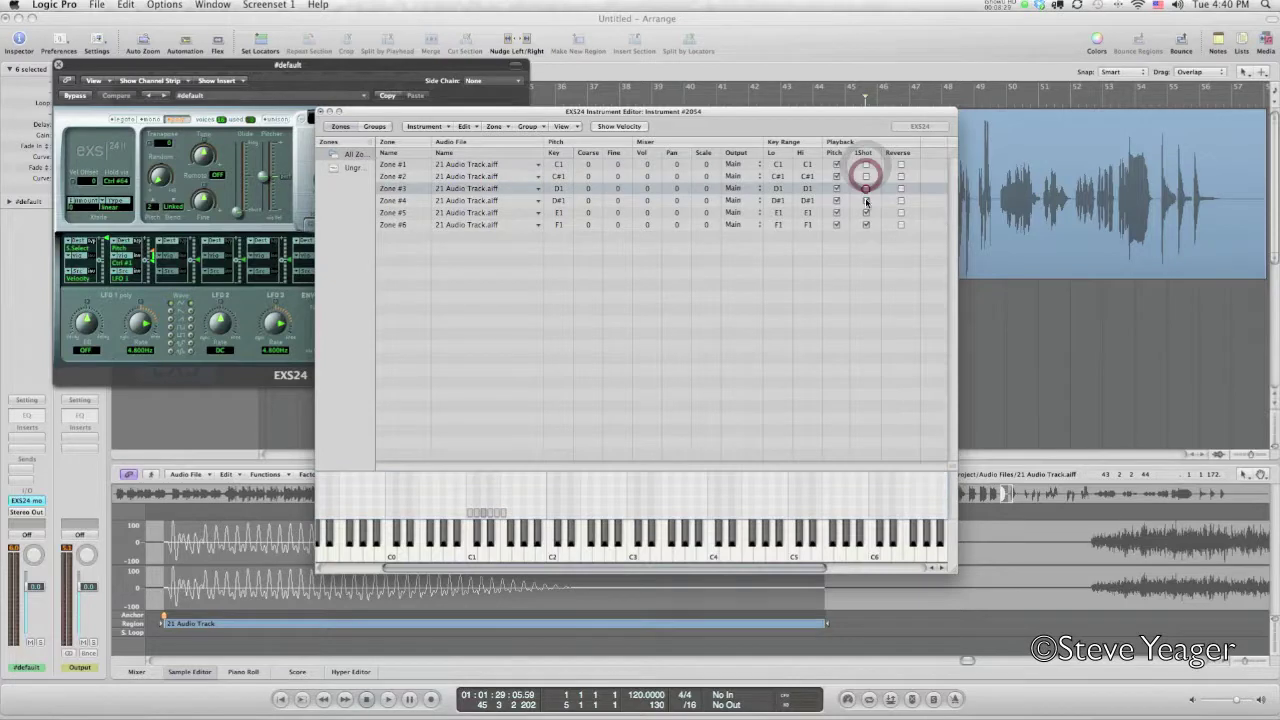
pyautogui.click(866, 200)
pyautogui.click(866, 212)
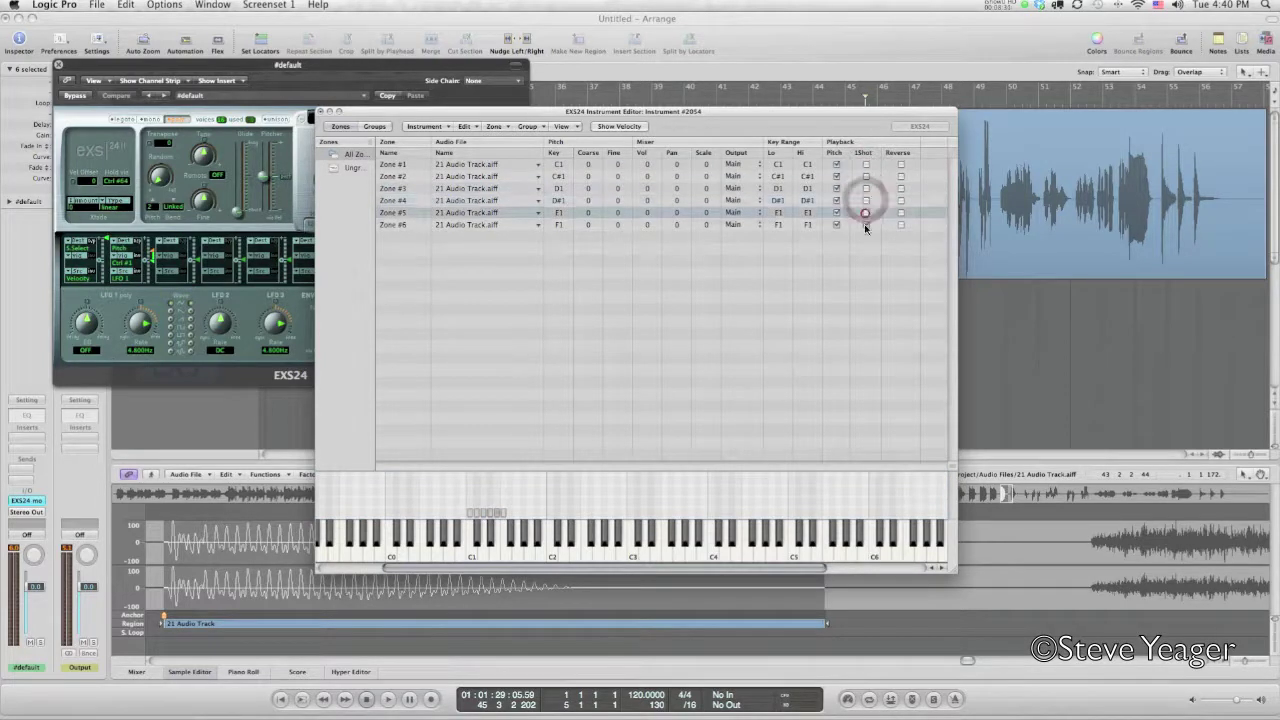
pyautogui.click(866, 224)
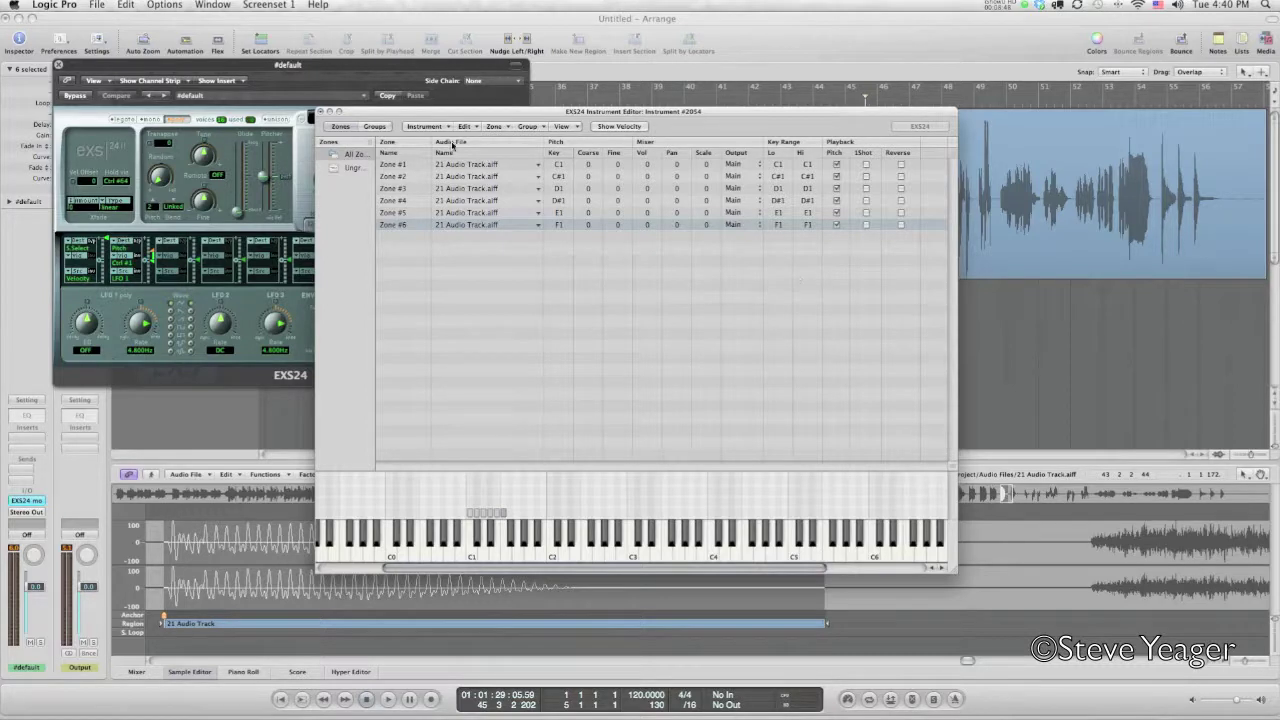
# - Close the instrument editor, saving the new sampler instrument as "bassshitz"
pyautogui.click(412, 113)
pyautogui.click(320, 112)
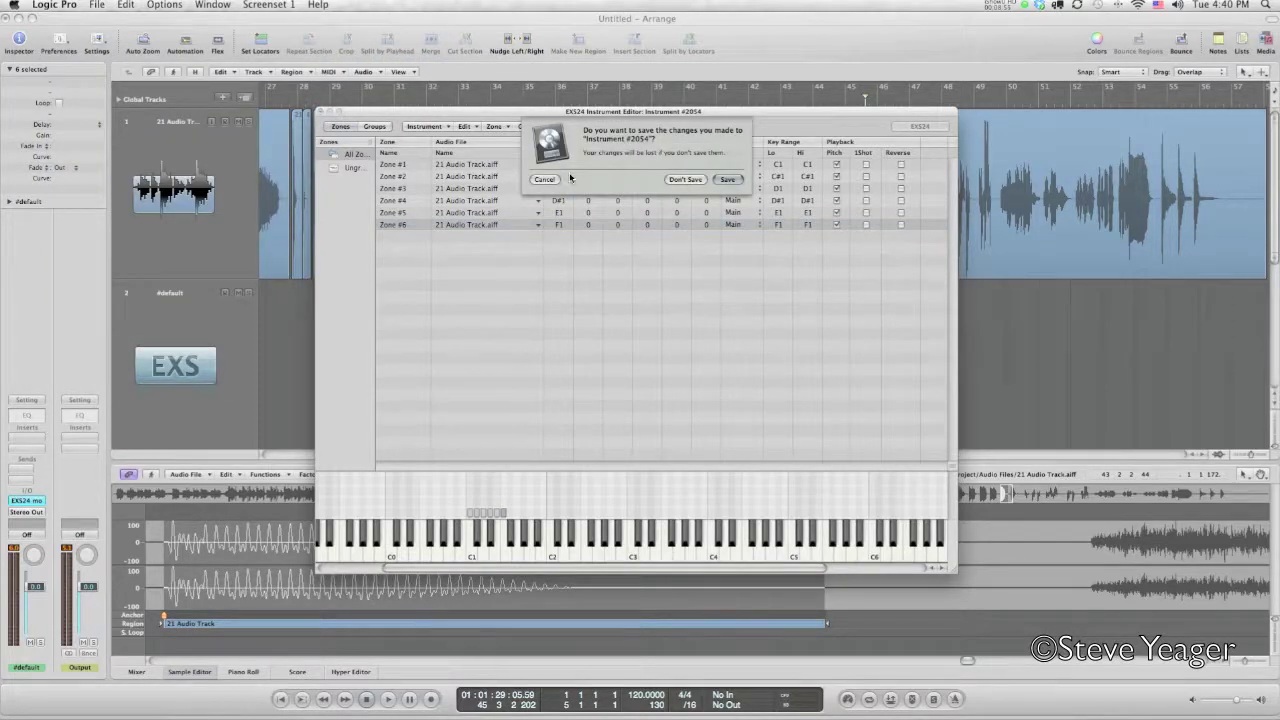
pyautogui.click(726, 180)
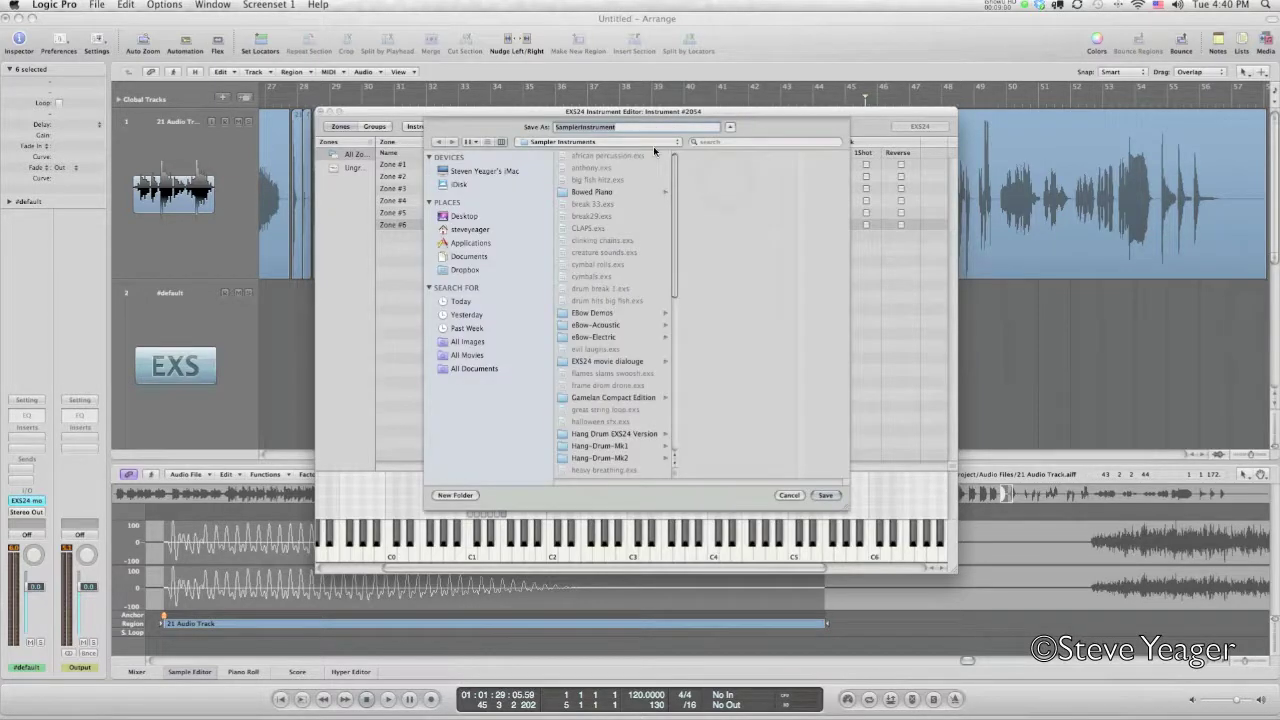
pyautogui.write('bassshitz')
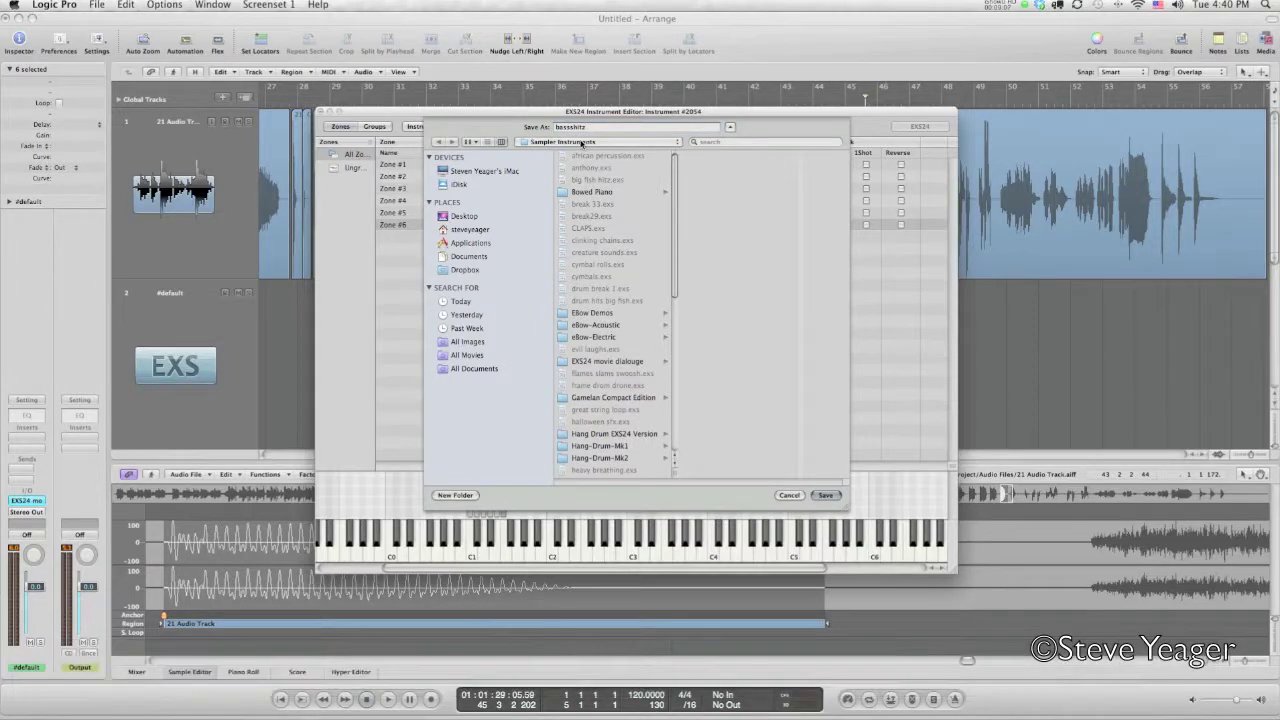
pyautogui.press('Return')
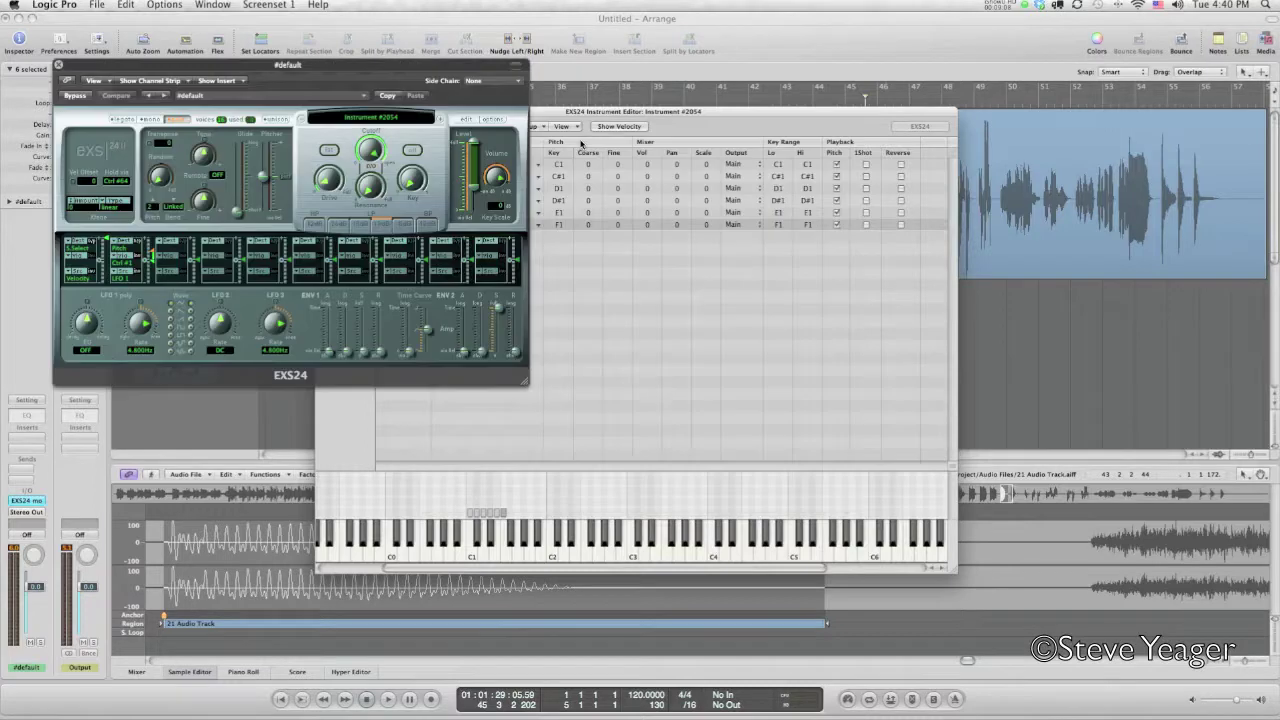
pyautogui.press('super+w')
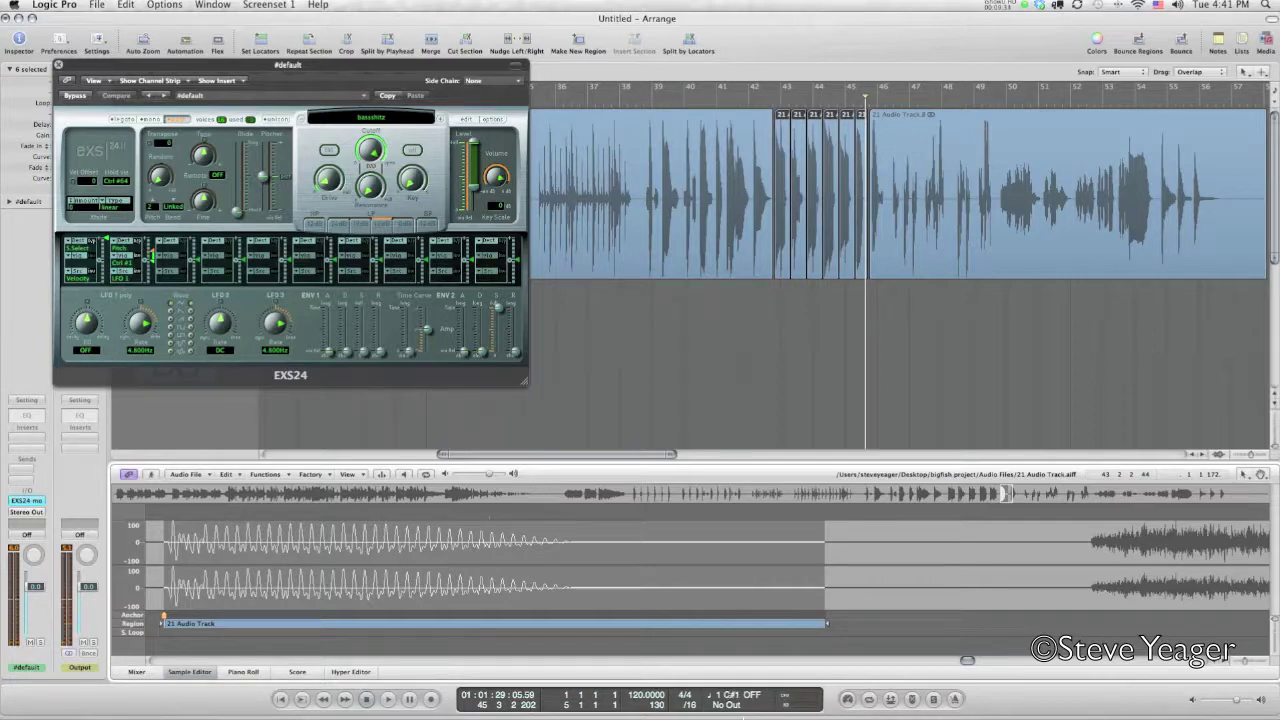
# - Close the Sample Editor and rename the third track as "bass"
pyautogui.click(215, 78)
pyautogui.click(189, 671)
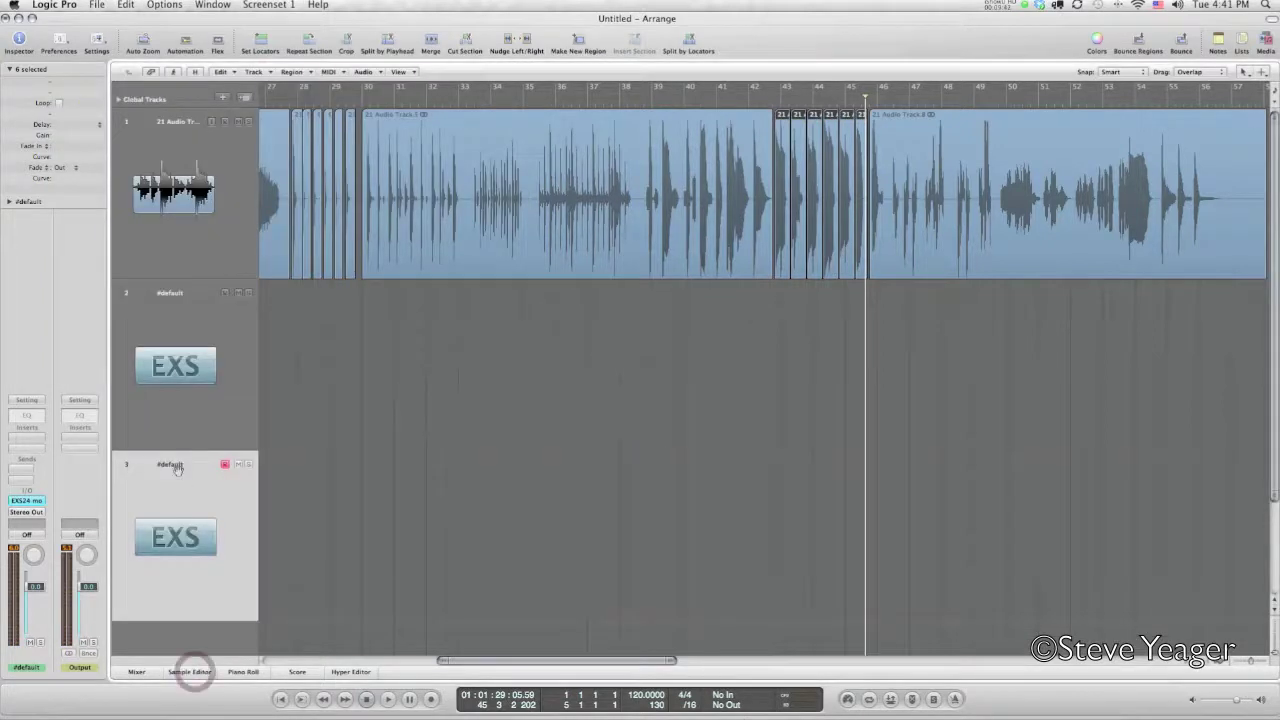
pyautogui.doubleClick(171, 464)
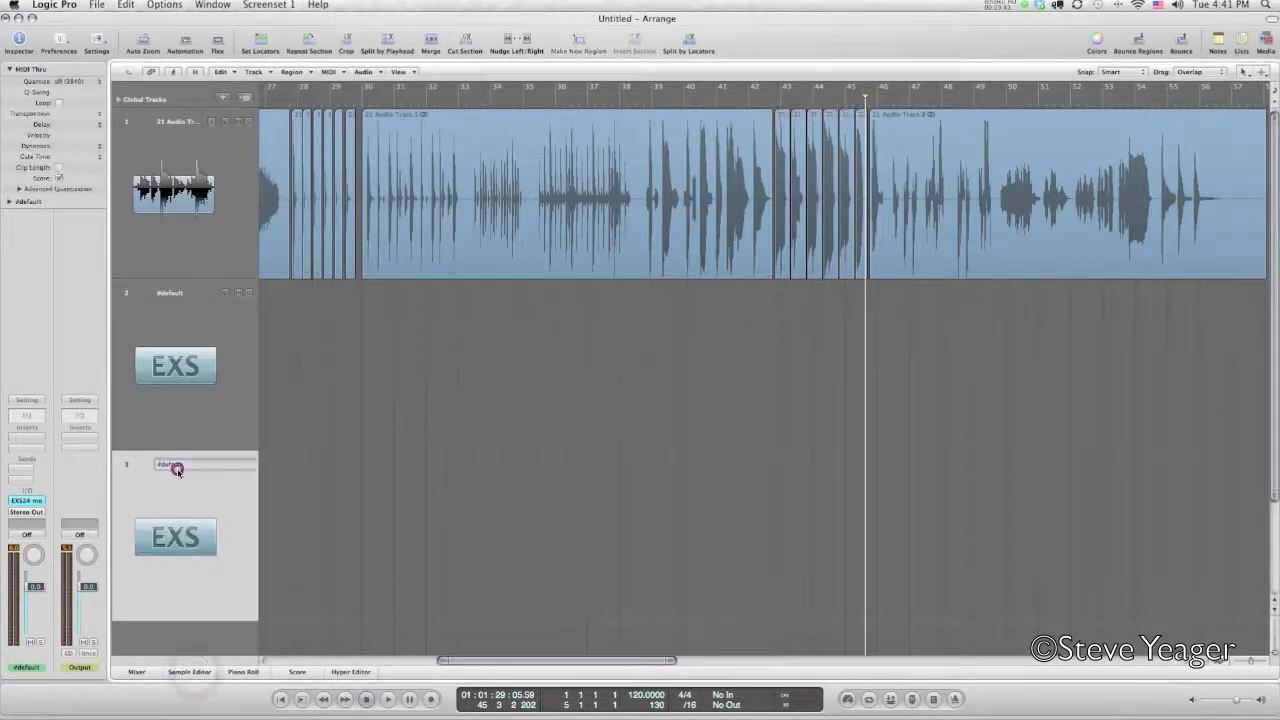
pyautogui.write('bass')
pyautogui.press('Return')
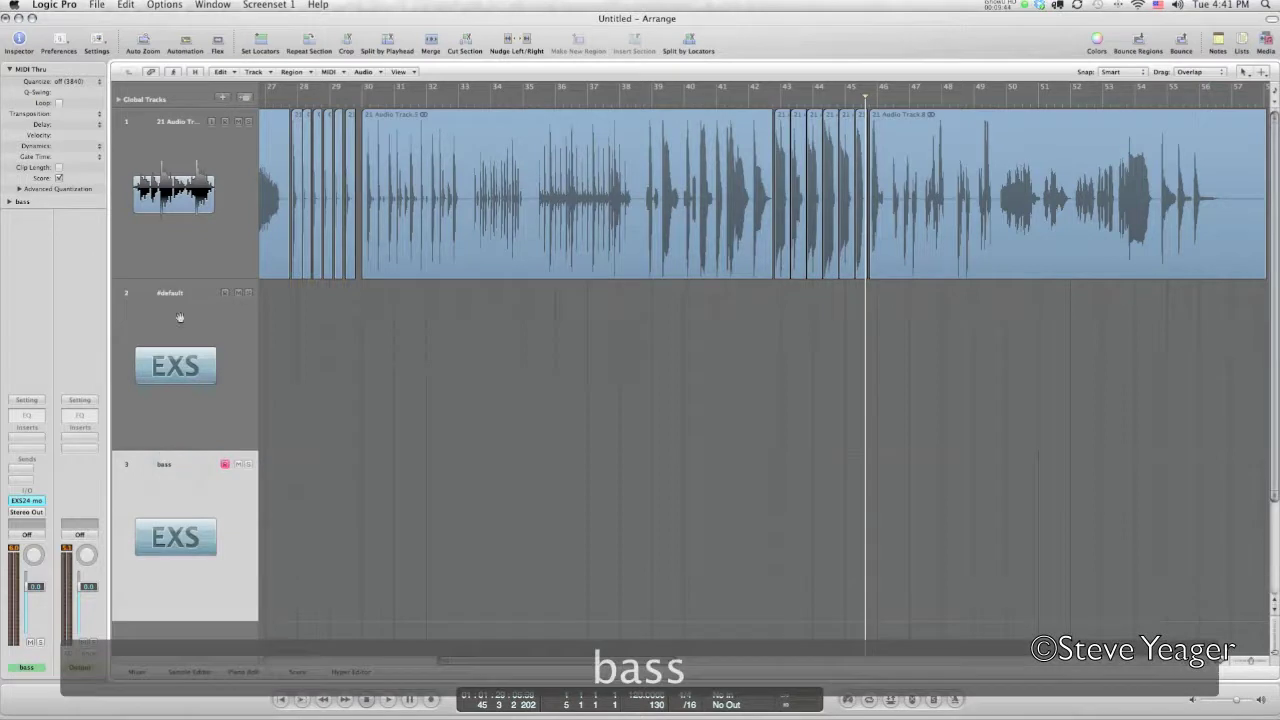
# - Rename the second track as "drums"
pyautogui.click(177, 293)
pyautogui.doubleClick(177, 293)
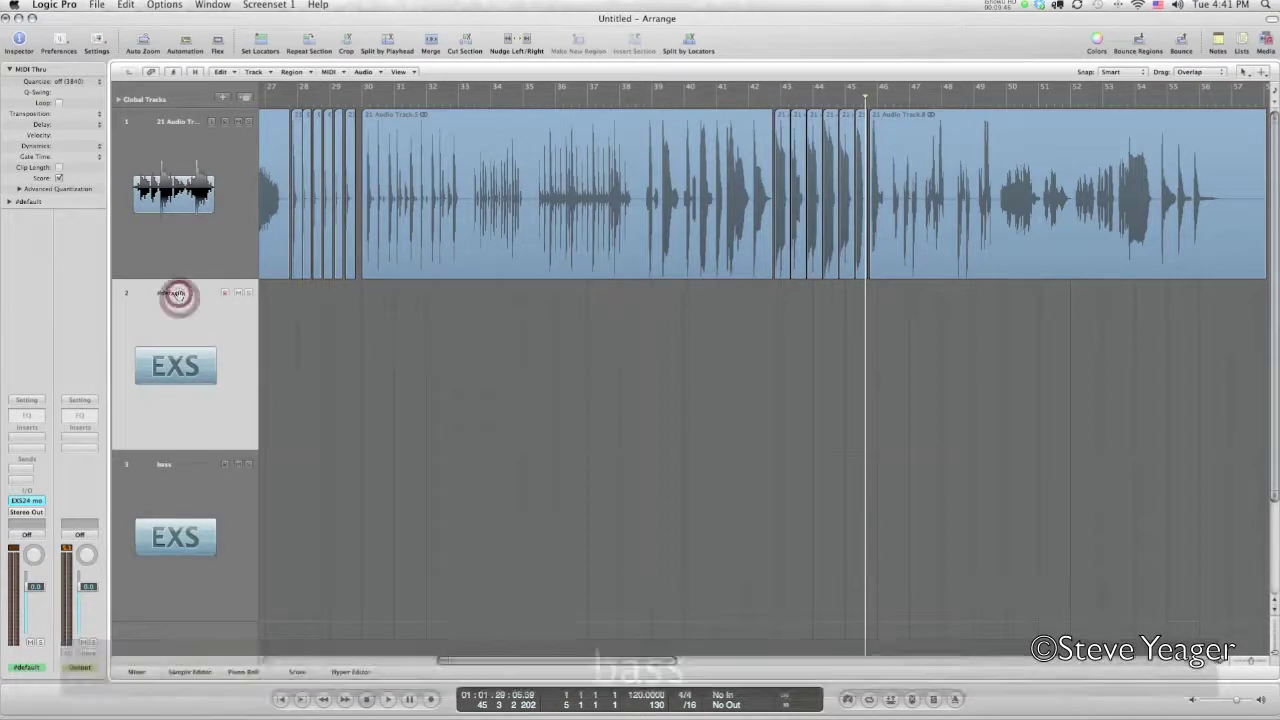
pyautogui.write('d')
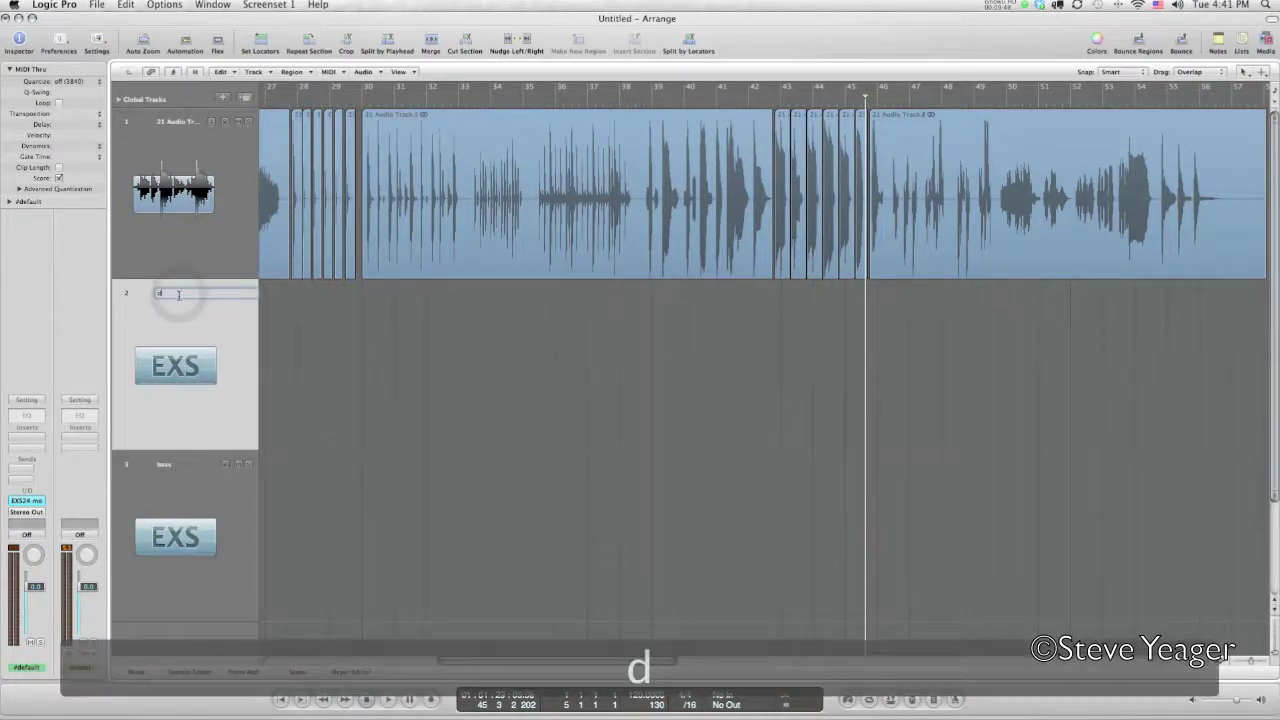
pyautogui.write('rums')
pyautogui.press('Return')
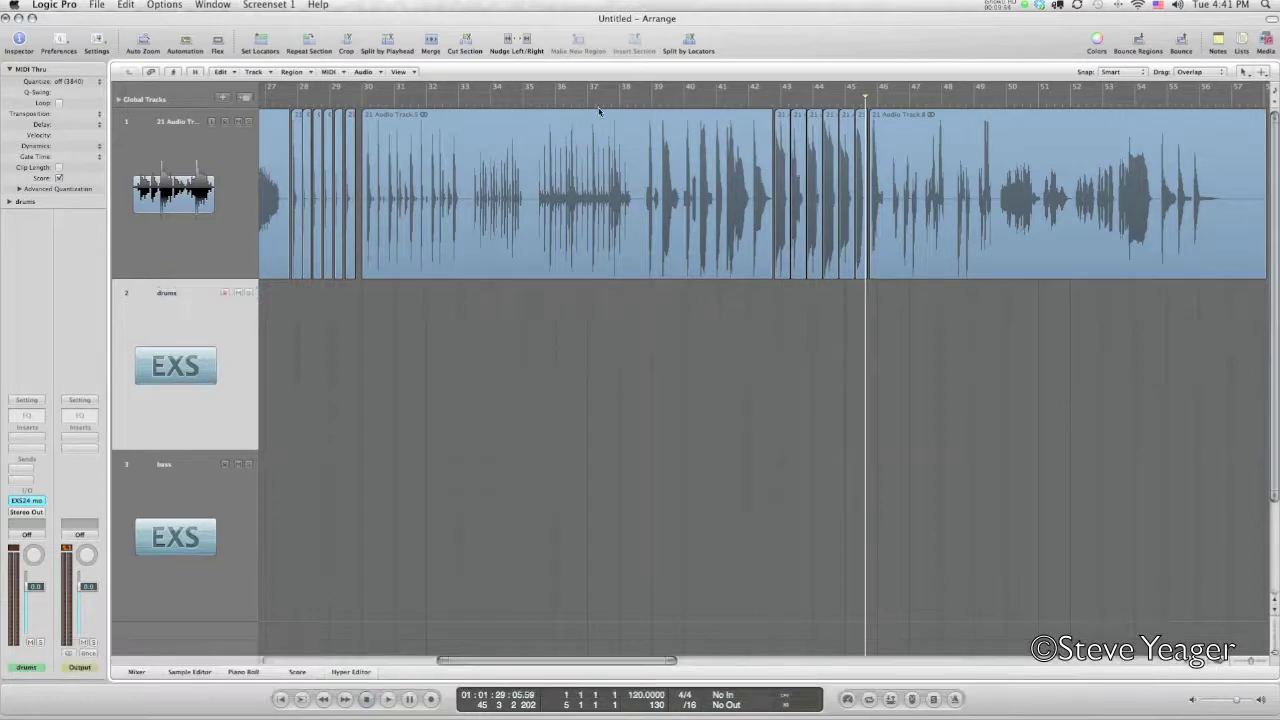
# - Set the project tempo to 90 BPM
pyautogui.doubleClick(638, 695)
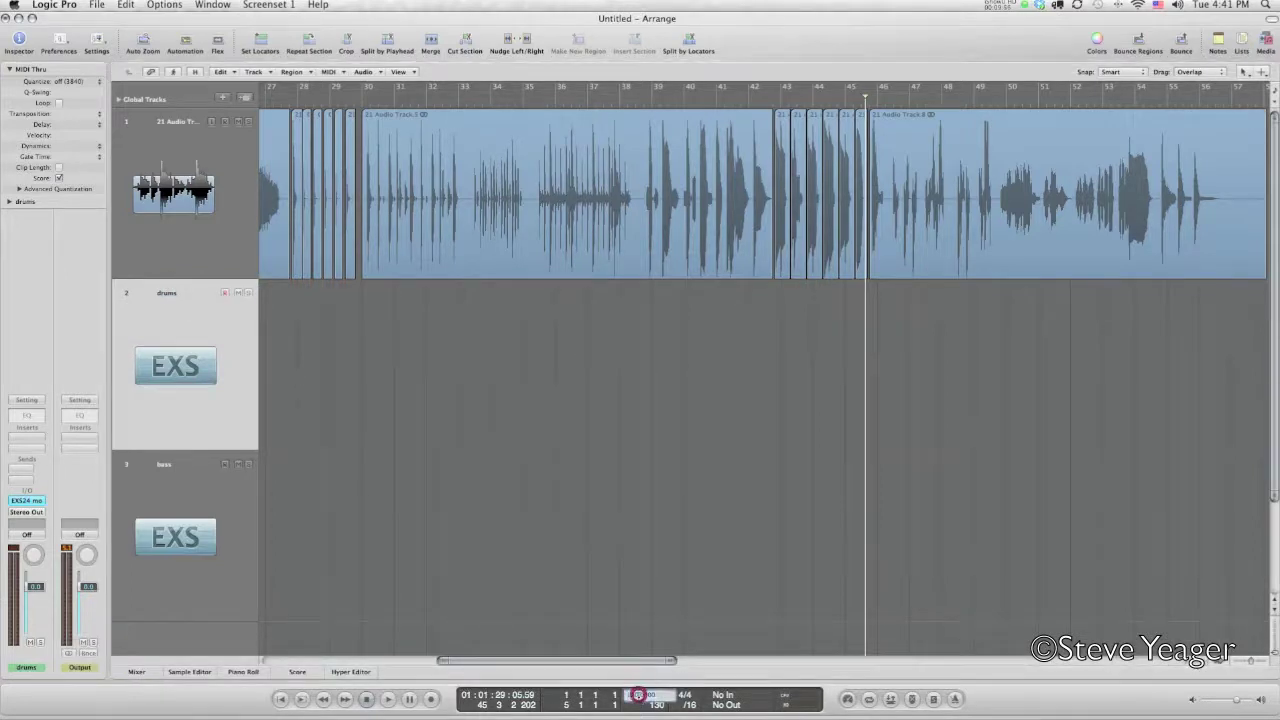
pyautogui.write('90')
pyautogui.press('Return')
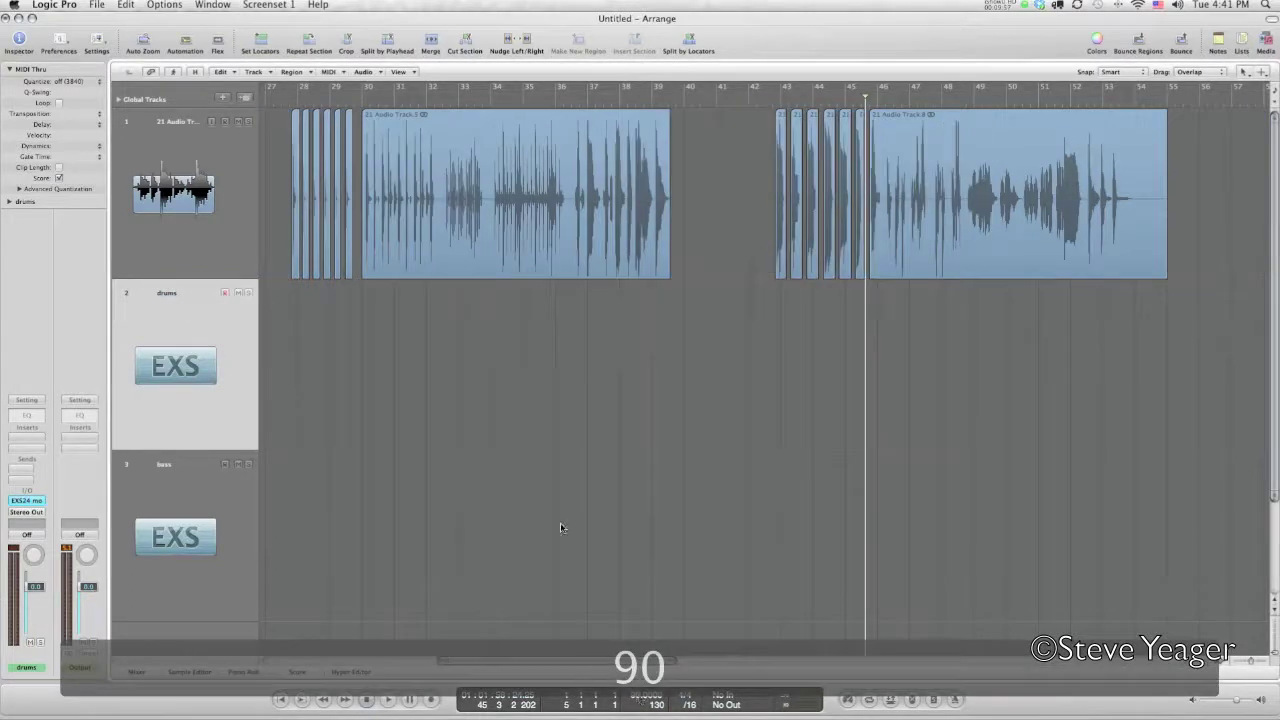
# - Mute the original audio track and hide it from the arrangement
pyautogui.hscroll(5, 533, 486)
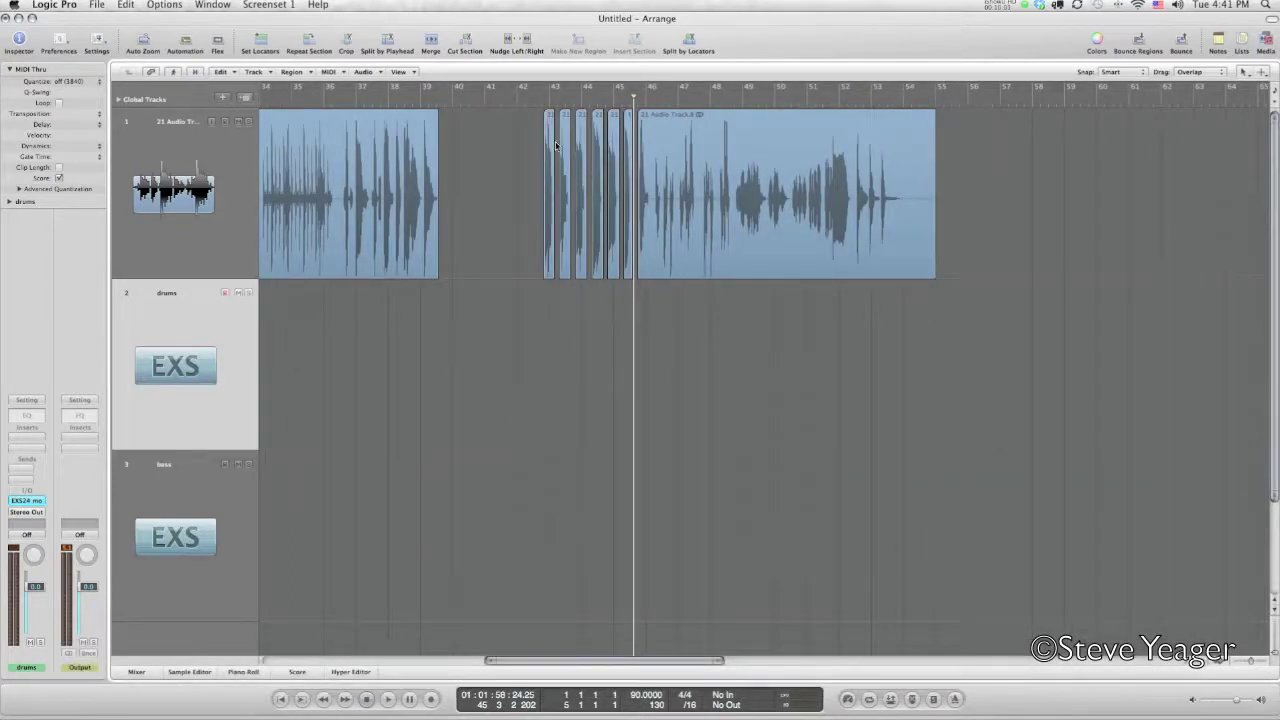
pyautogui.click(239, 124)
pyautogui.click(195, 72)
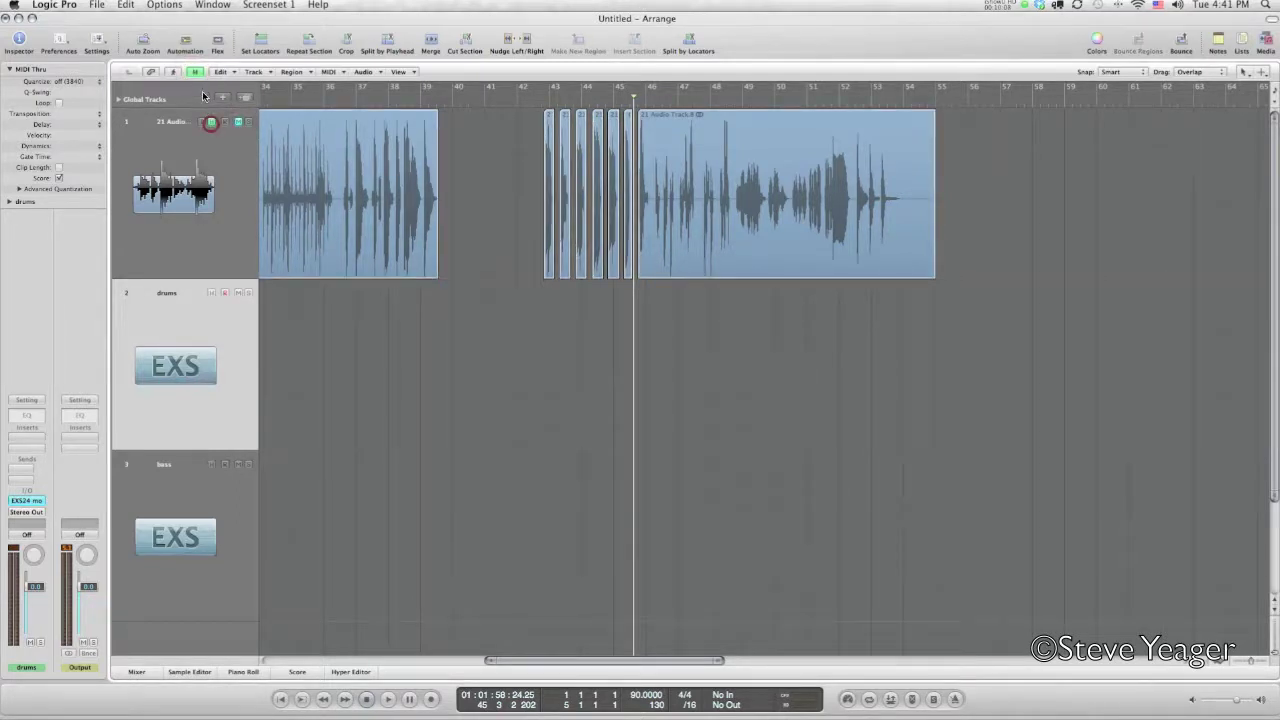
pyautogui.click(196, 73)
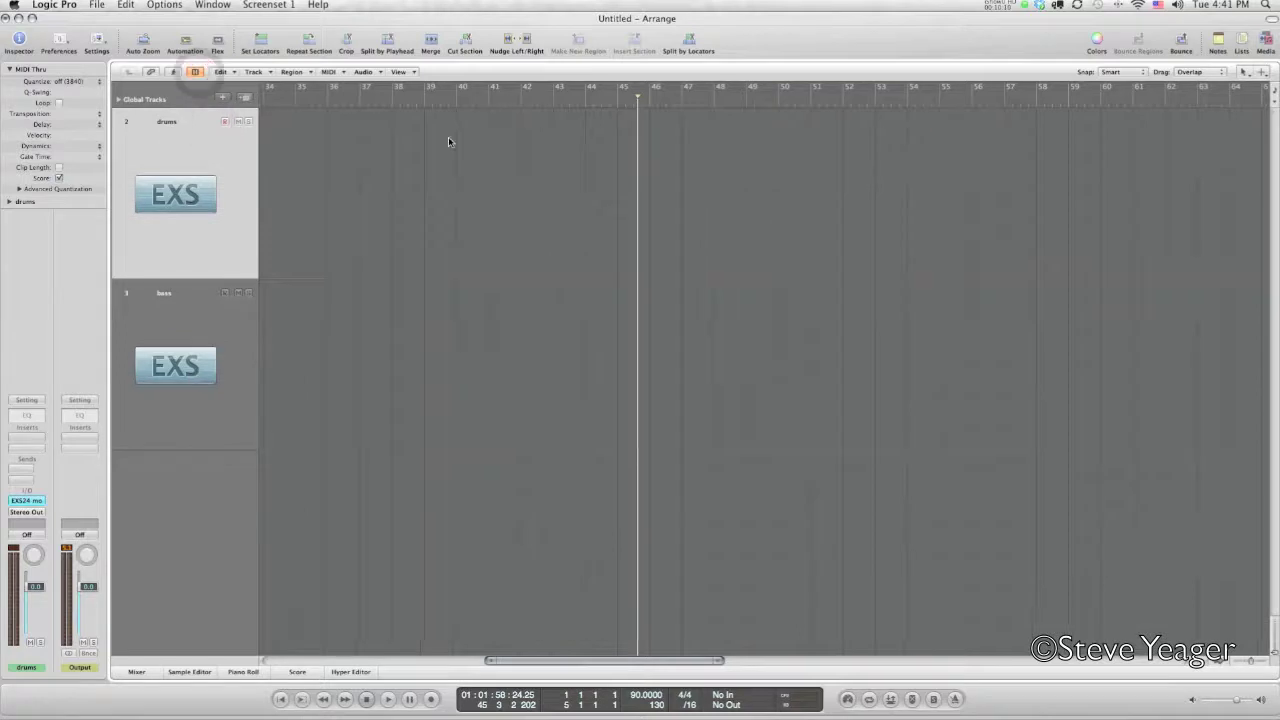
# - Record a drum part on the drums track over the cycle range from bar 4 to bar 8
pyautogui.press('Return')
pyautogui.press('c')
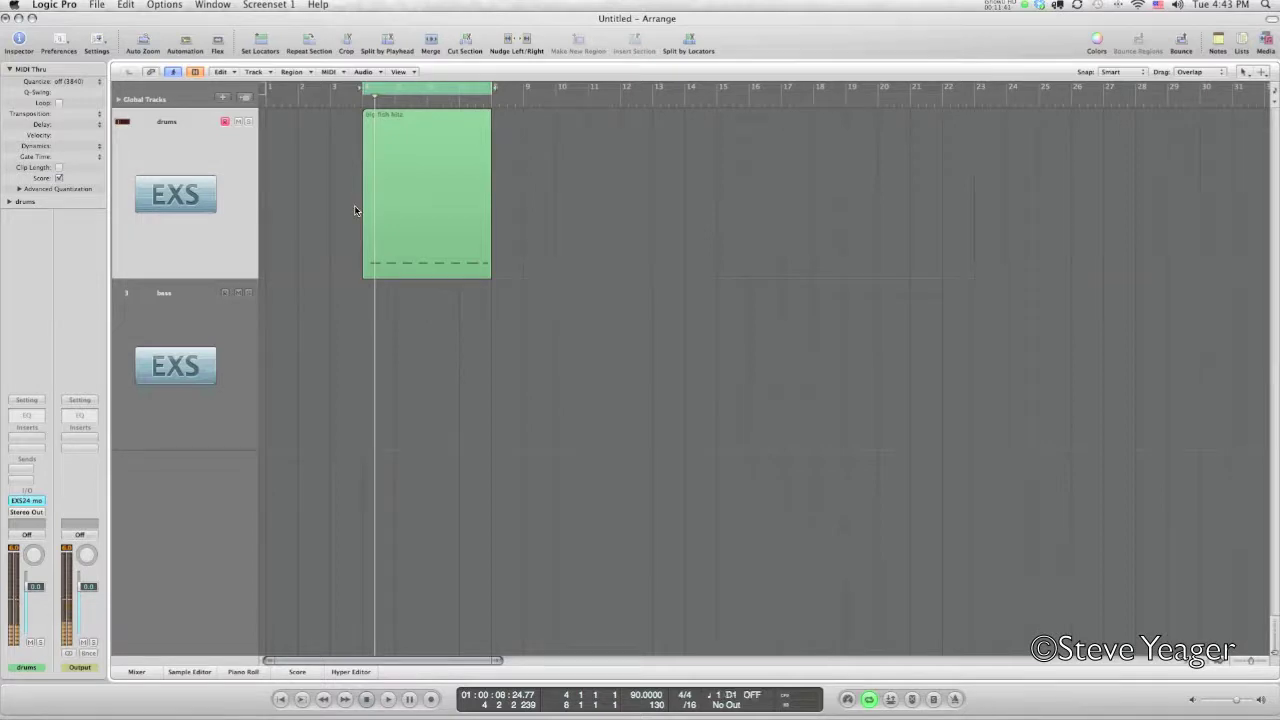
pyautogui.press('r')
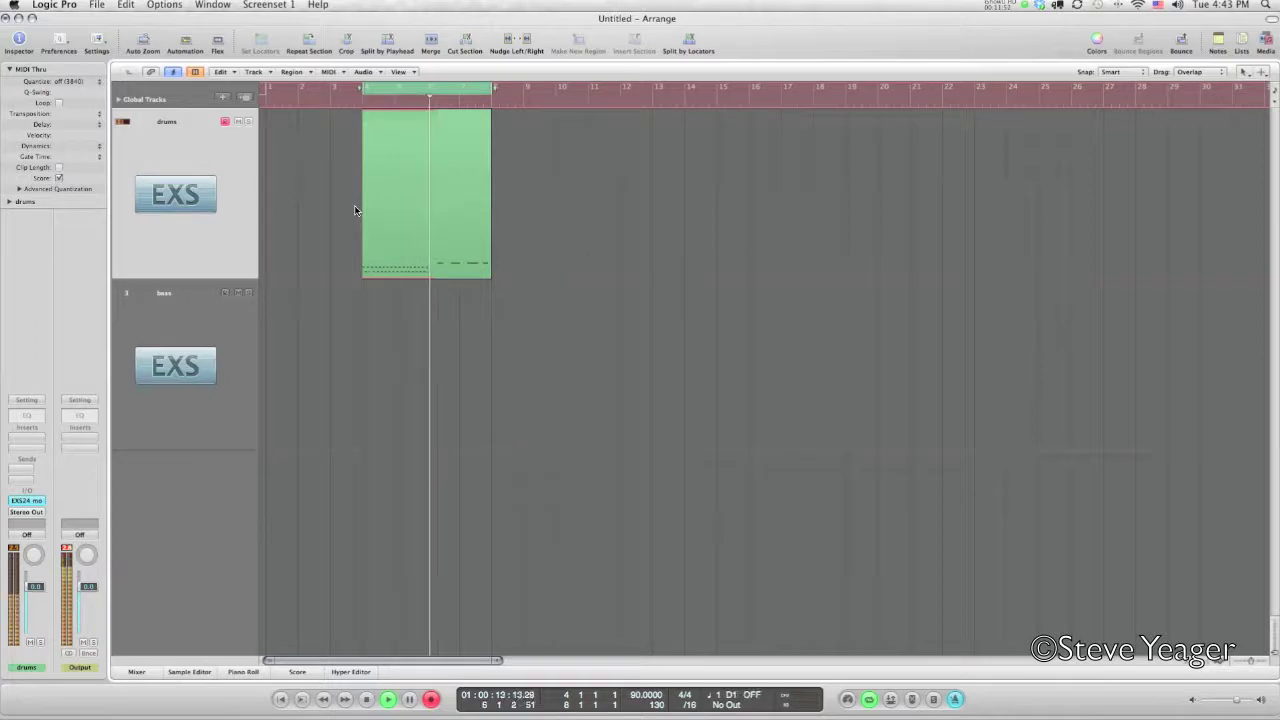
pyautogui.press('space')
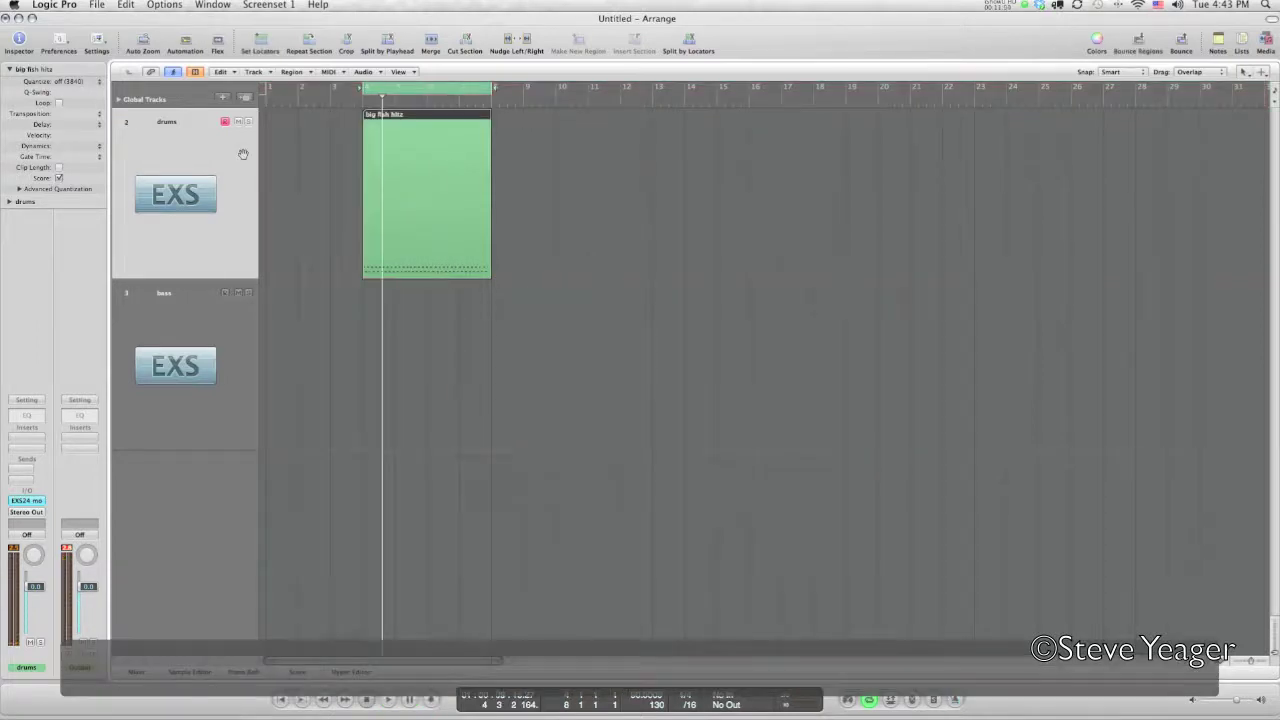
# - Quantize the recorded drum region to 1/16-Note and play it back
pyautogui.click(74, 86)
pyautogui.click(72, 82)
pyautogui.press('space')
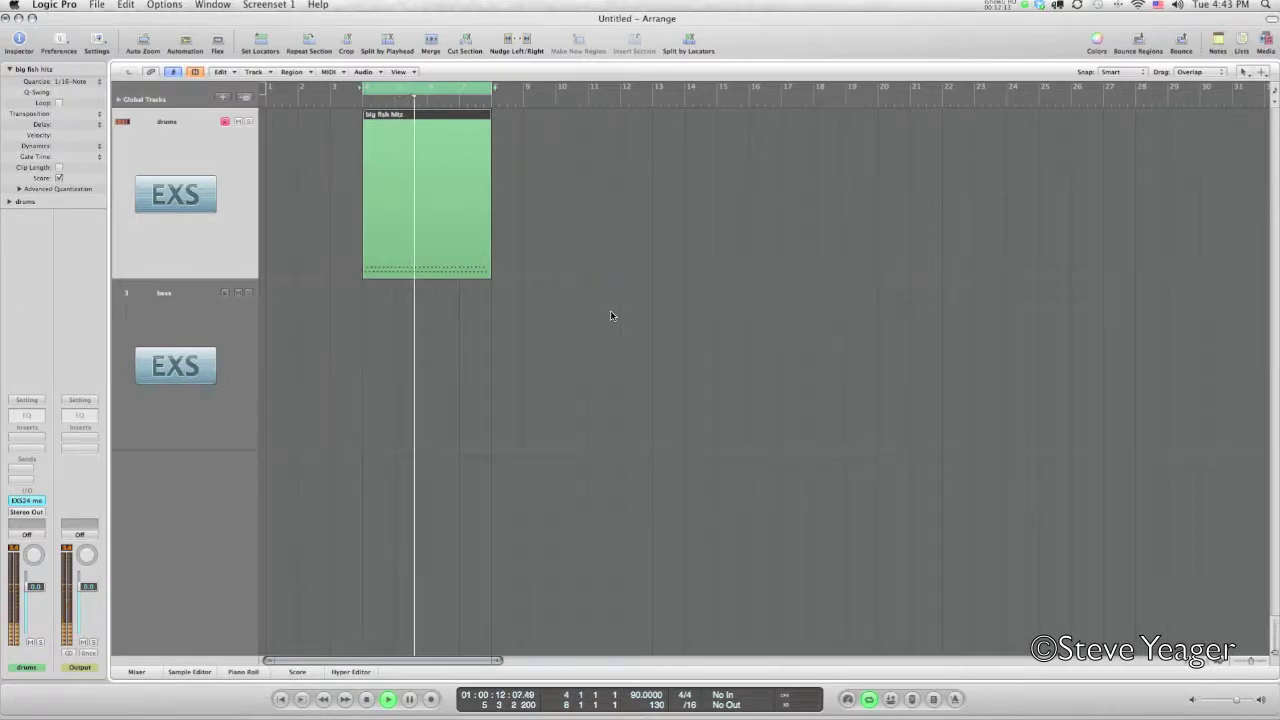
# - Record a bass part on the bass track over the cycle range from bar 4 to bar 8
pyautogui.click(222, 330)
pyautogui.press('space')
pyautogui.press('r')
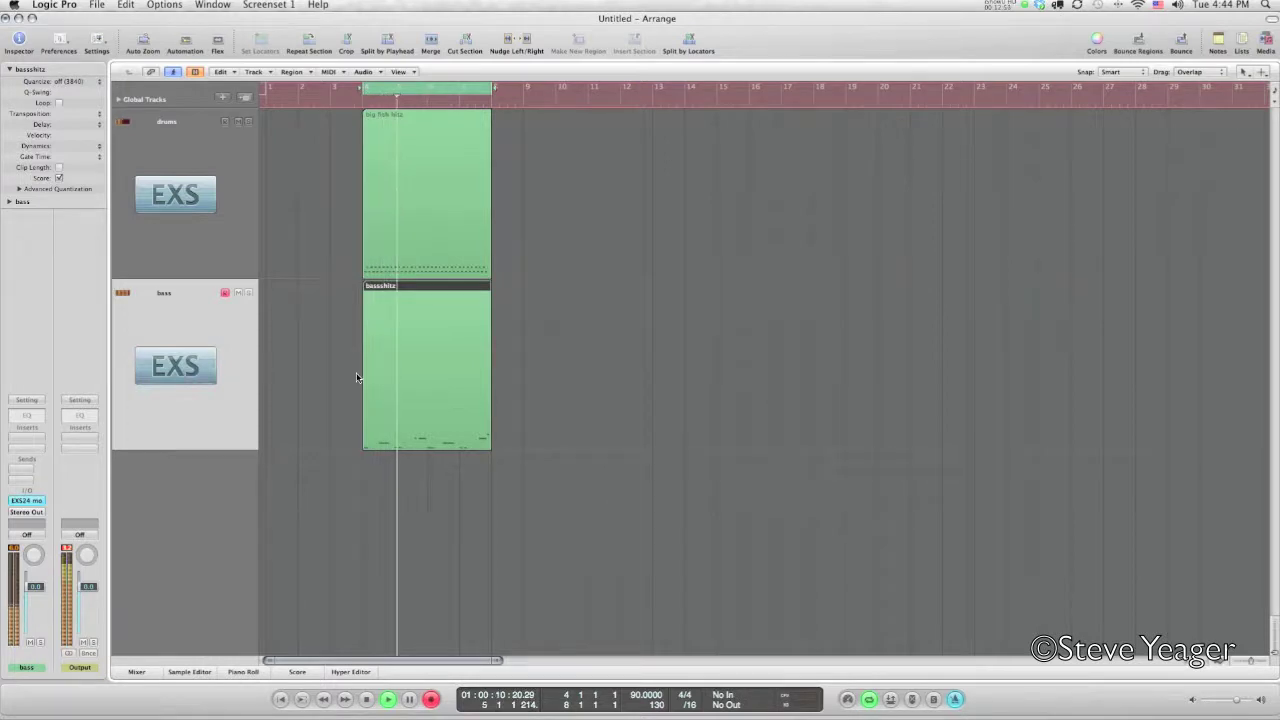
pyautogui.press('space')
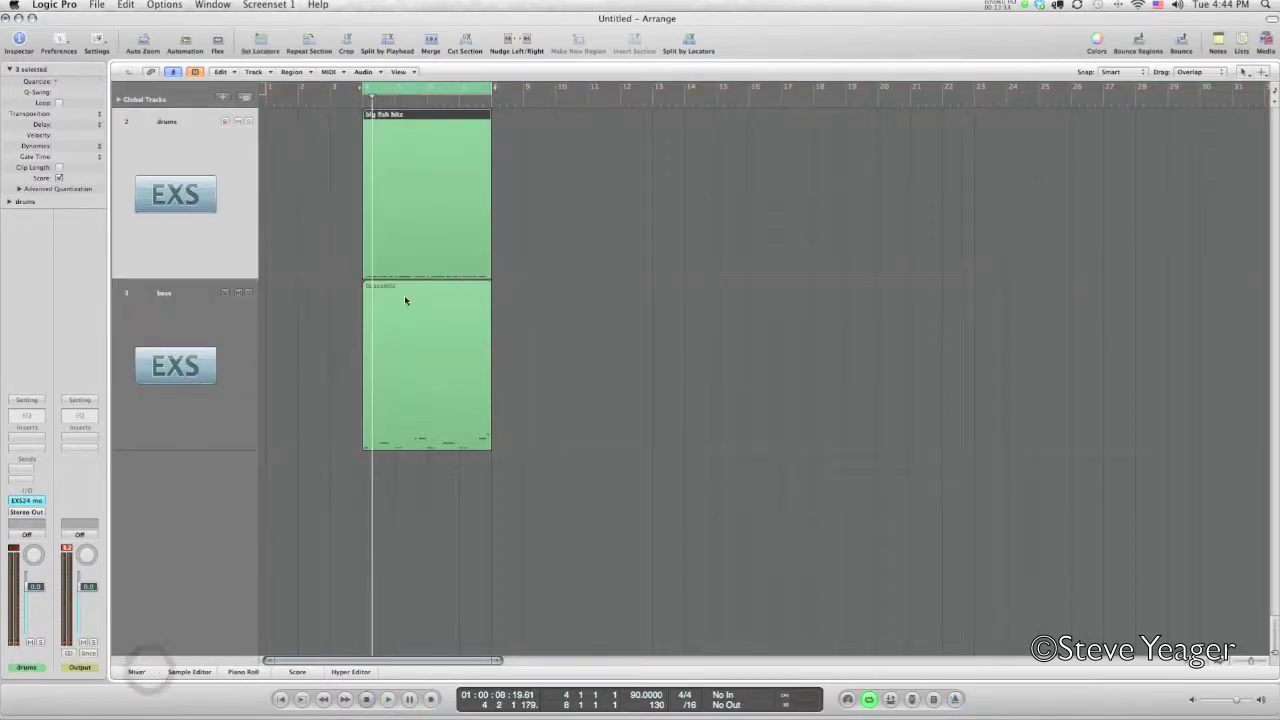
# - Add four aux channels for the drums instrument's extra outputs in the Mixer, and close the Mixer
pyautogui.click(190, 234)
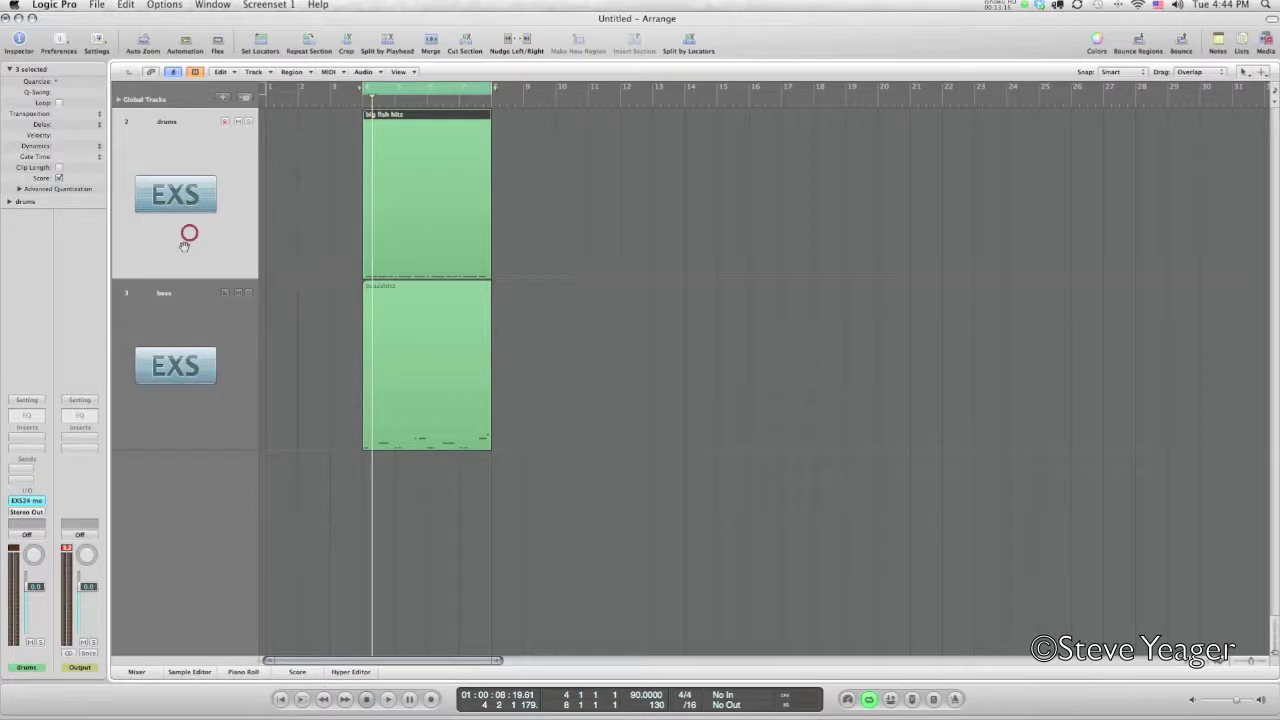
pyautogui.click(136, 672)
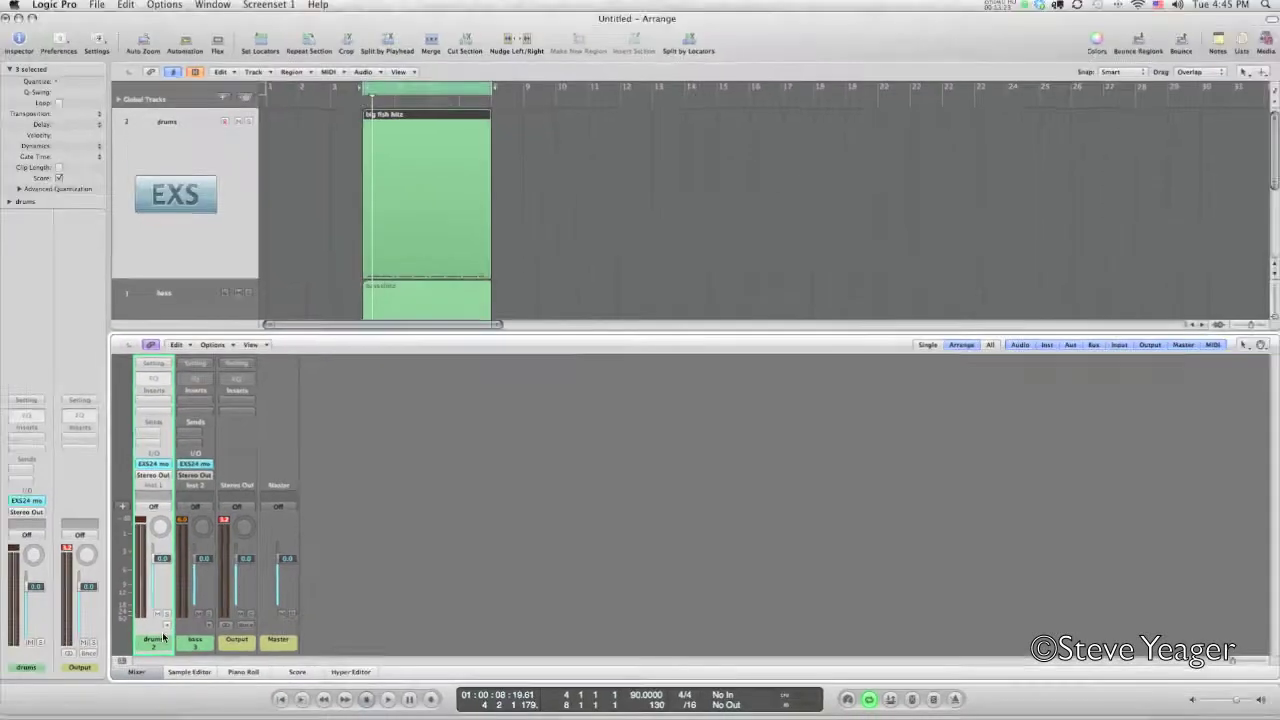
pyautogui.click(166, 624)
pyautogui.click(166, 624)
pyautogui.click(166, 624)
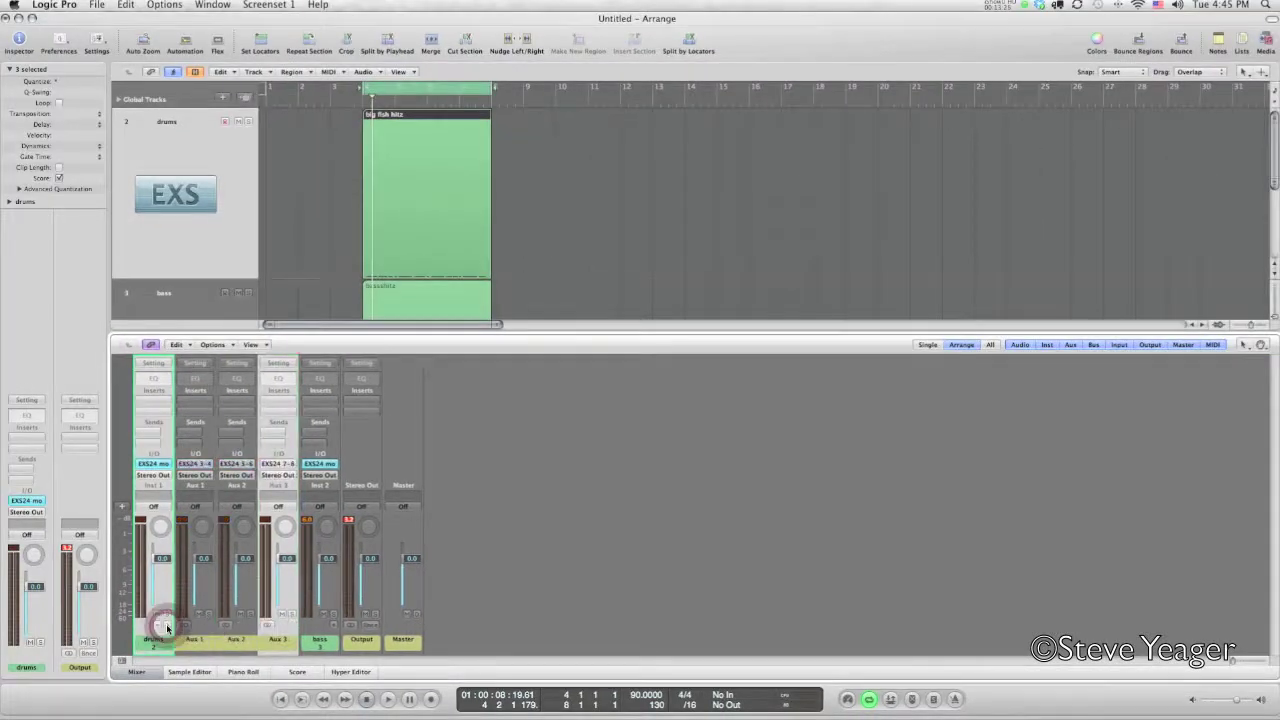
pyautogui.click(166, 624)
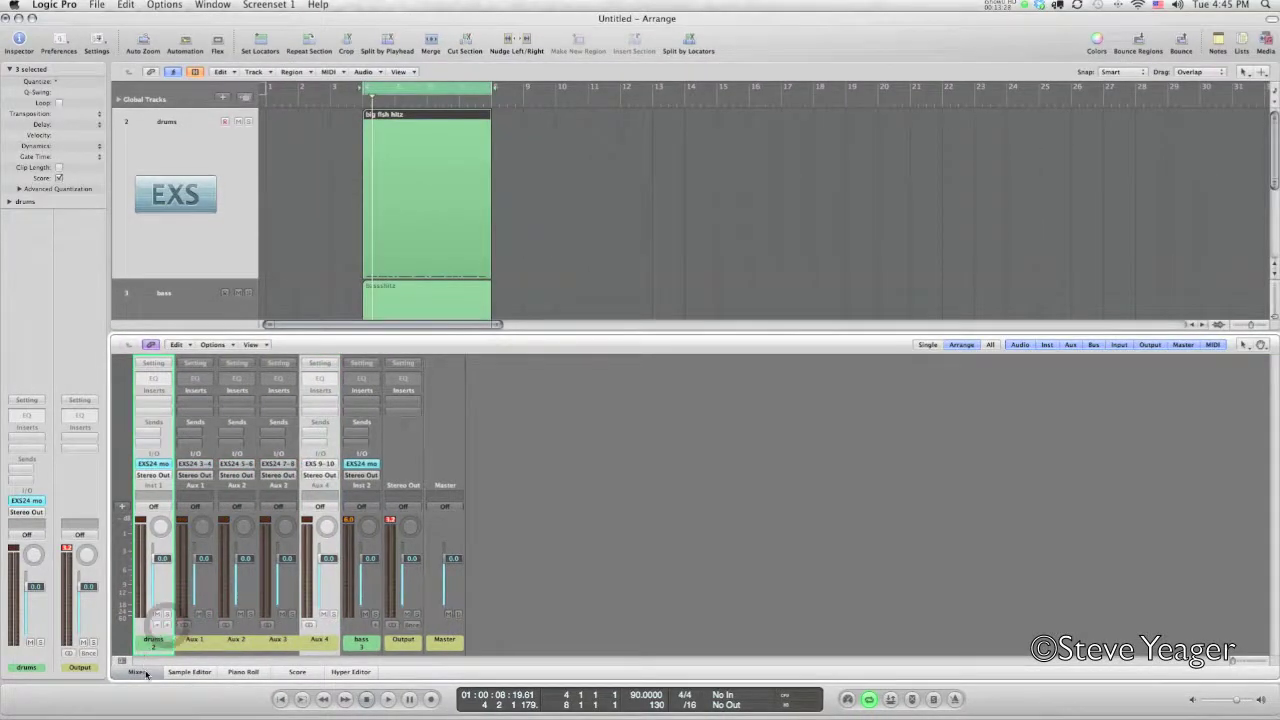
pyautogui.click(145, 674)
# - Open the drums track's "big fish hitz" instrument in the EXS24 Instrument Editor and move the editor over the sampler window
pyautogui.click(239, 277)
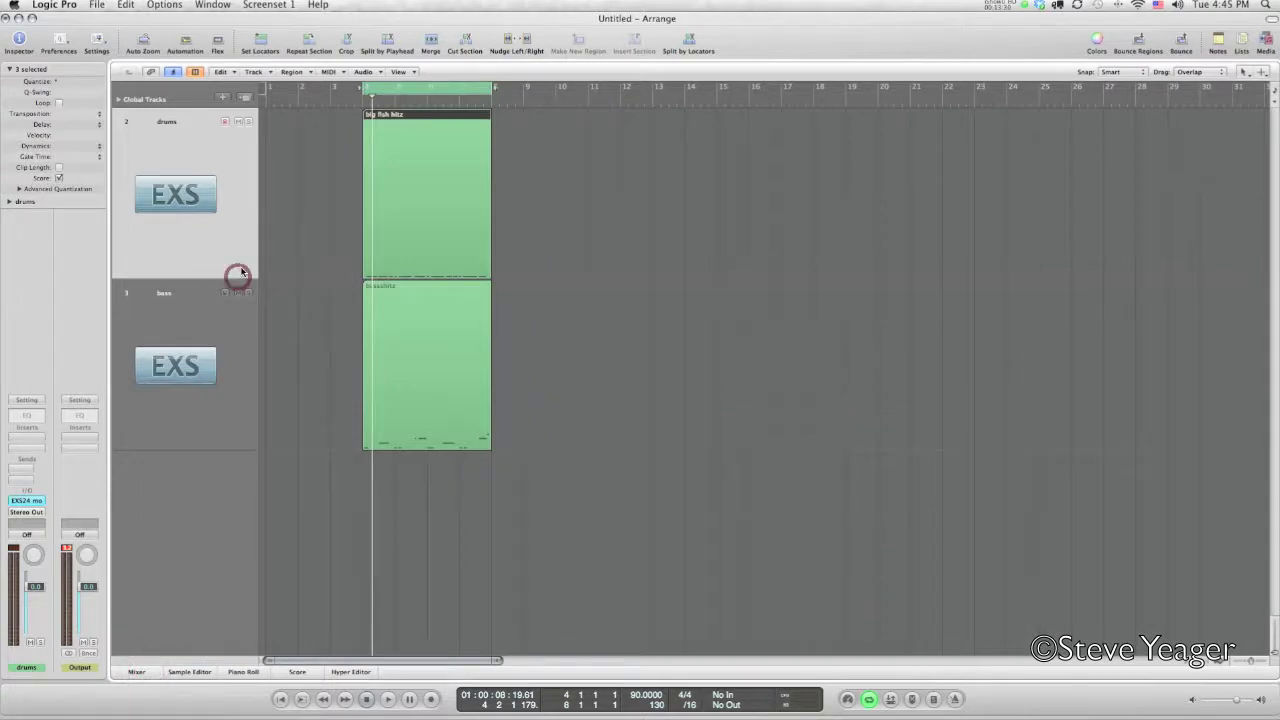
pyautogui.click(27, 500)
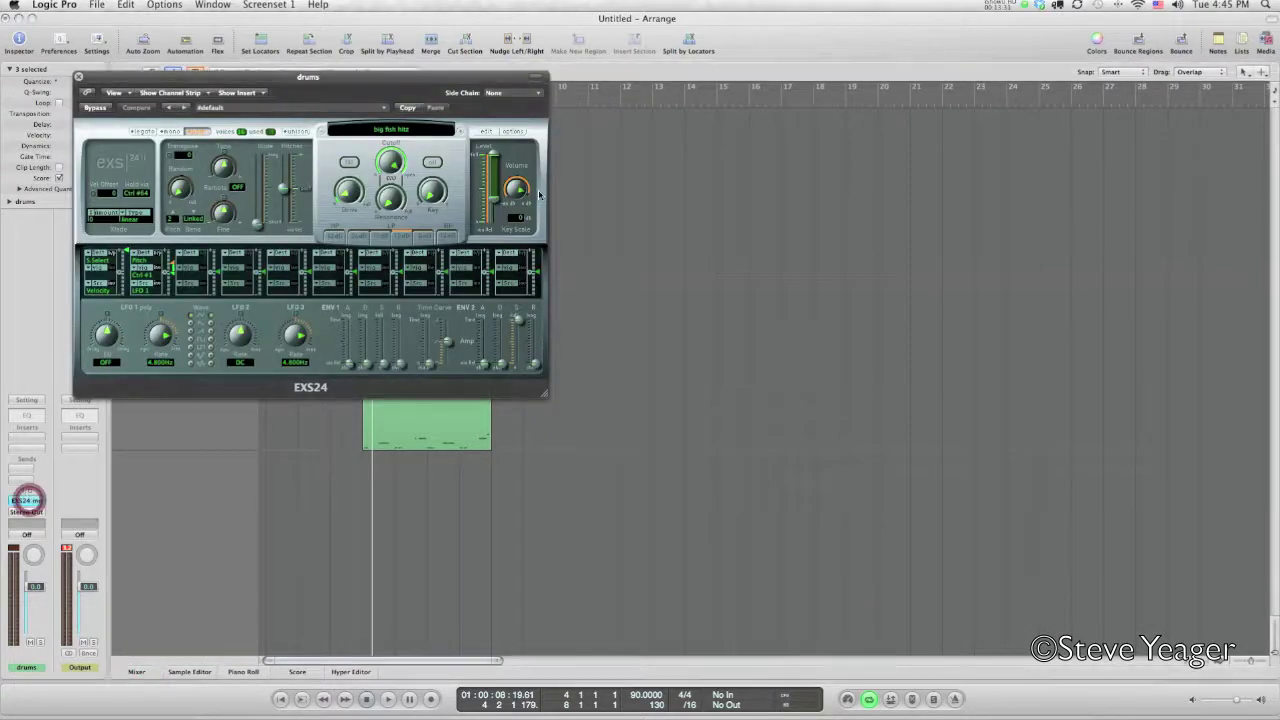
pyautogui.click(485, 131)
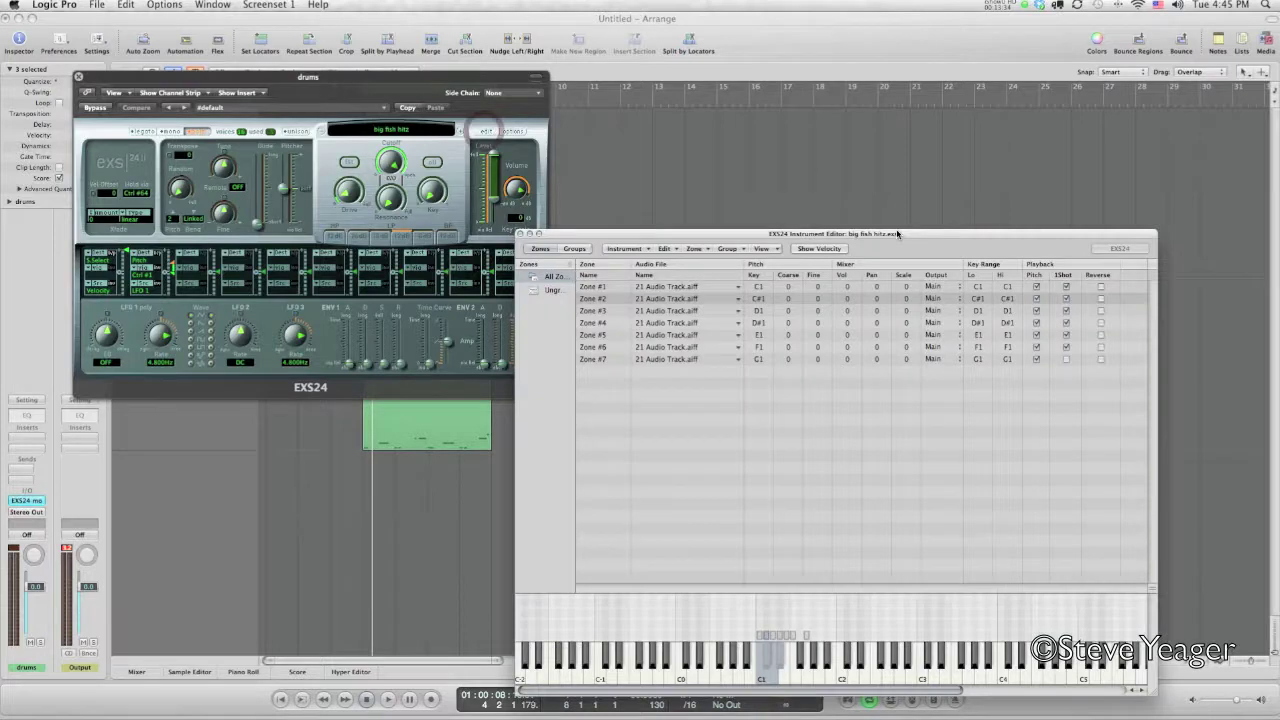
pyautogui.moveTo(896, 232); pyautogui.dragTo(538, 128)
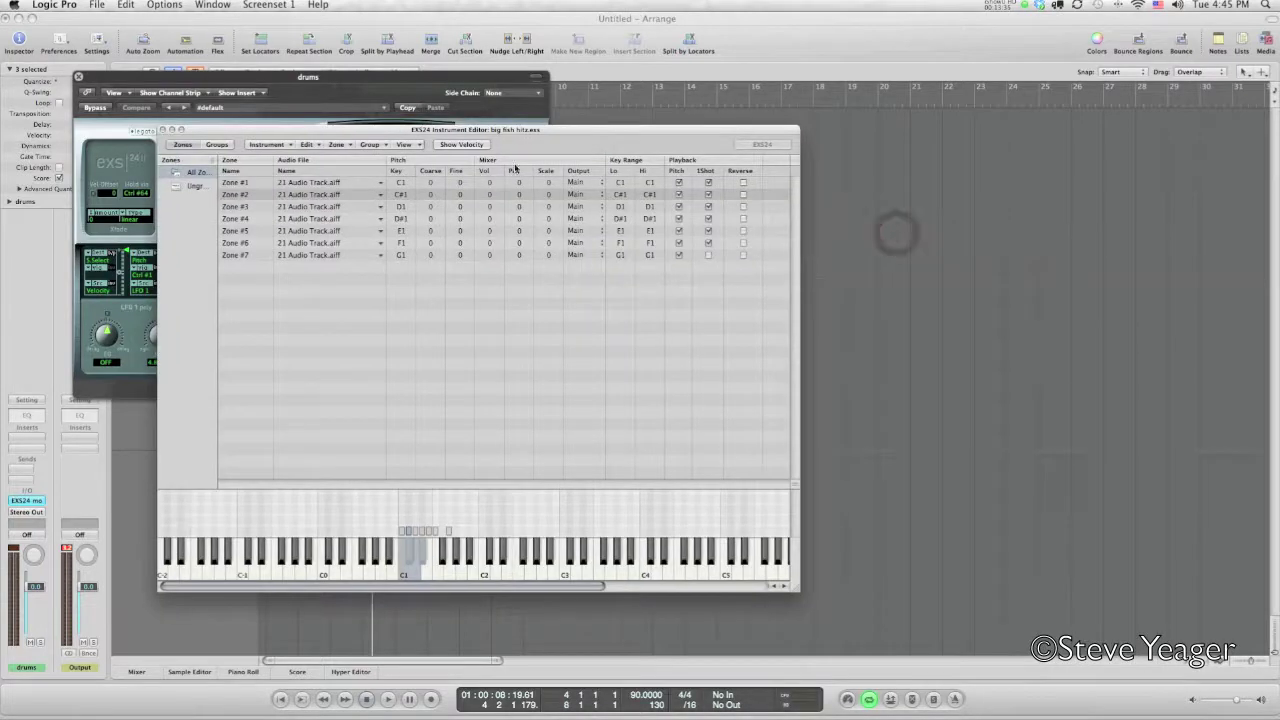
# - Assign zone outputs in the drum instrument: Zone #1 to 11, Zones #2 and #3 to 12, and Zone #4 to 13
pyautogui.click(590, 186)
pyautogui.click(590, 186)
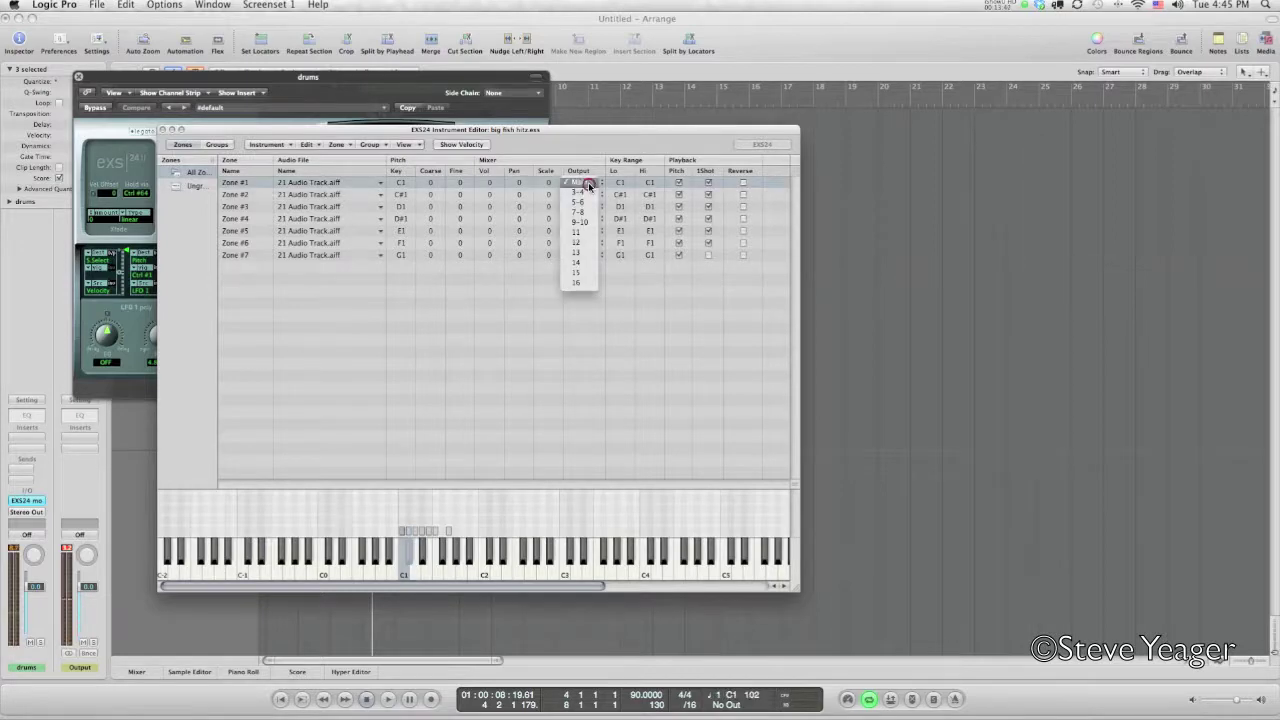
pyautogui.click(580, 239)
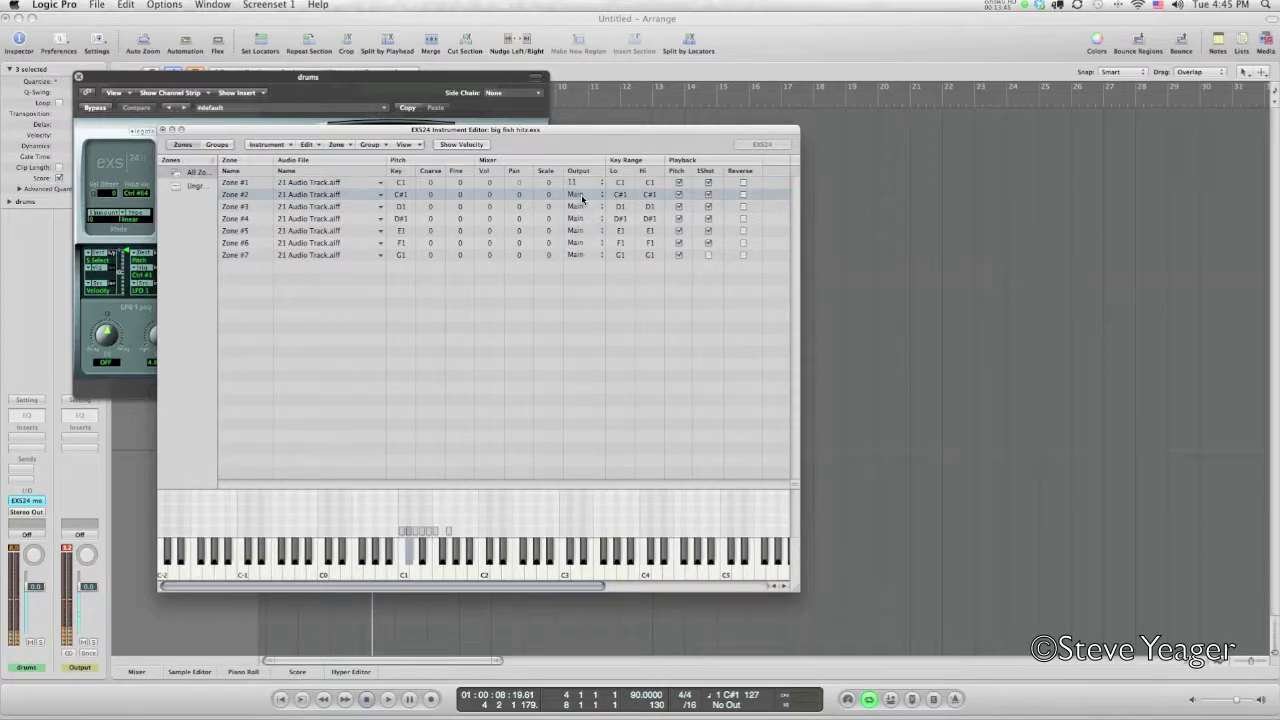
pyautogui.click(580, 194)
pyautogui.click(584, 263)
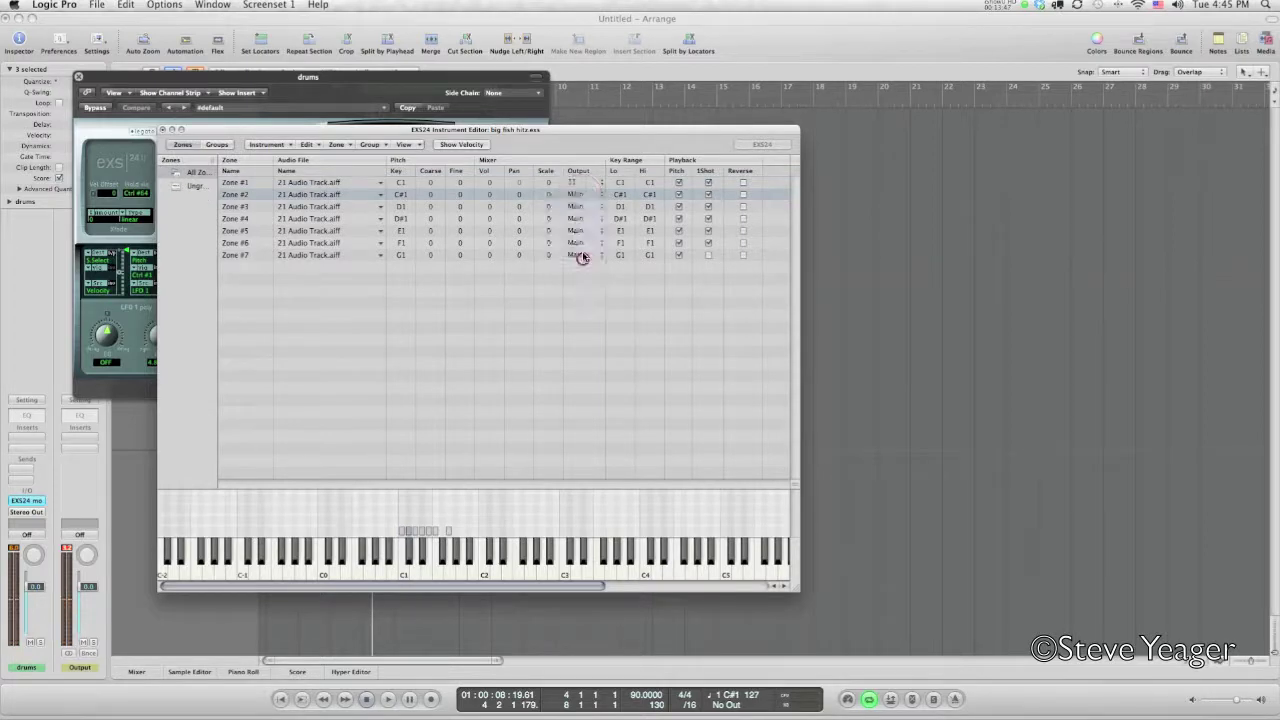
pyautogui.click(581, 207)
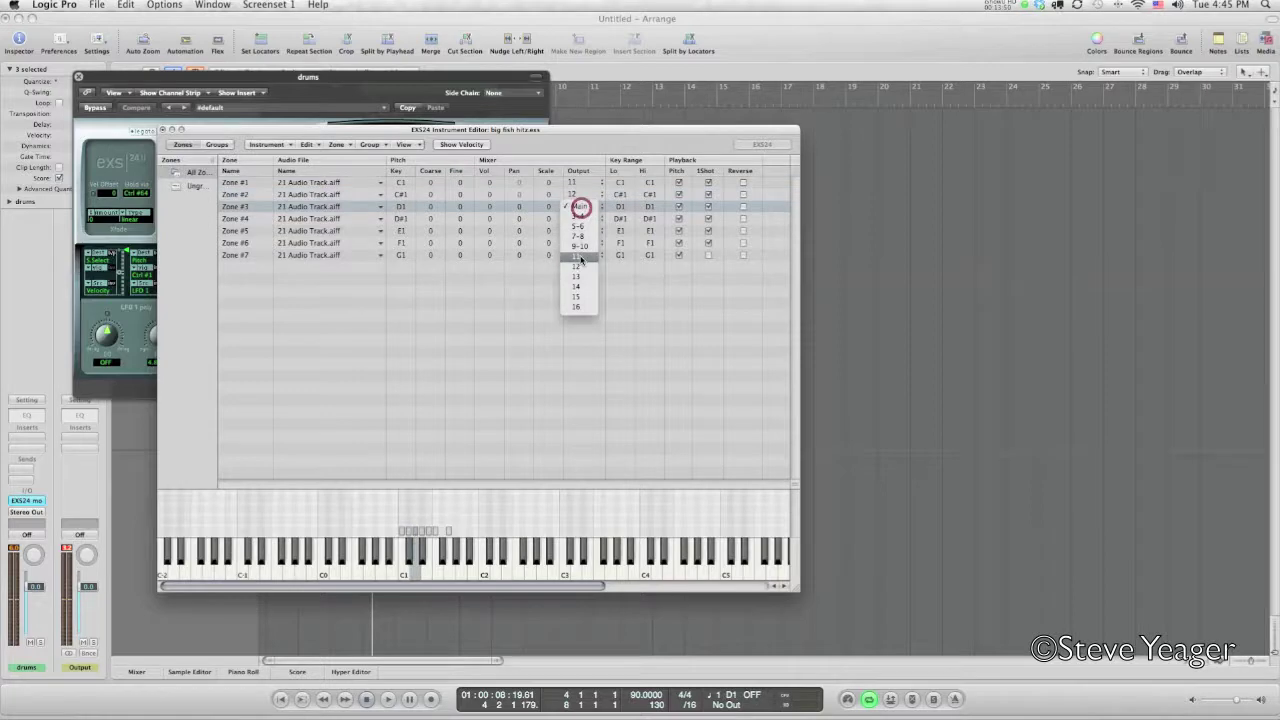
pyautogui.click(581, 269)
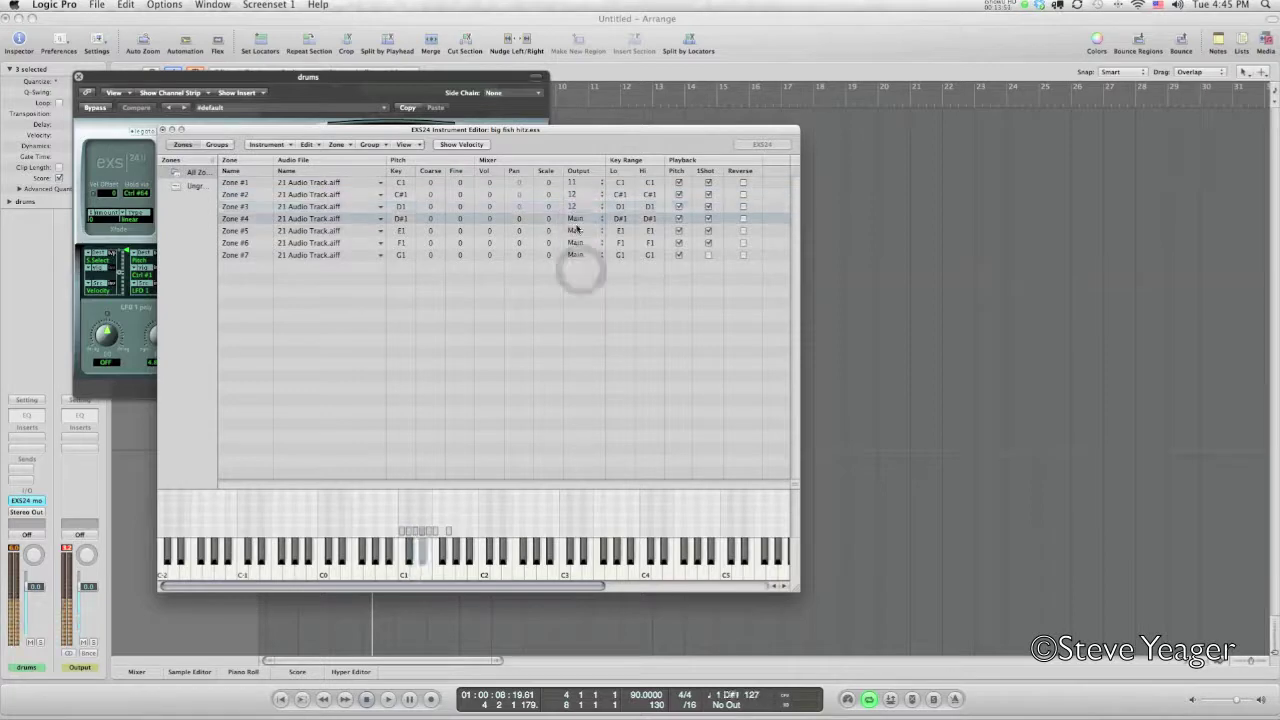
pyautogui.click(578, 218)
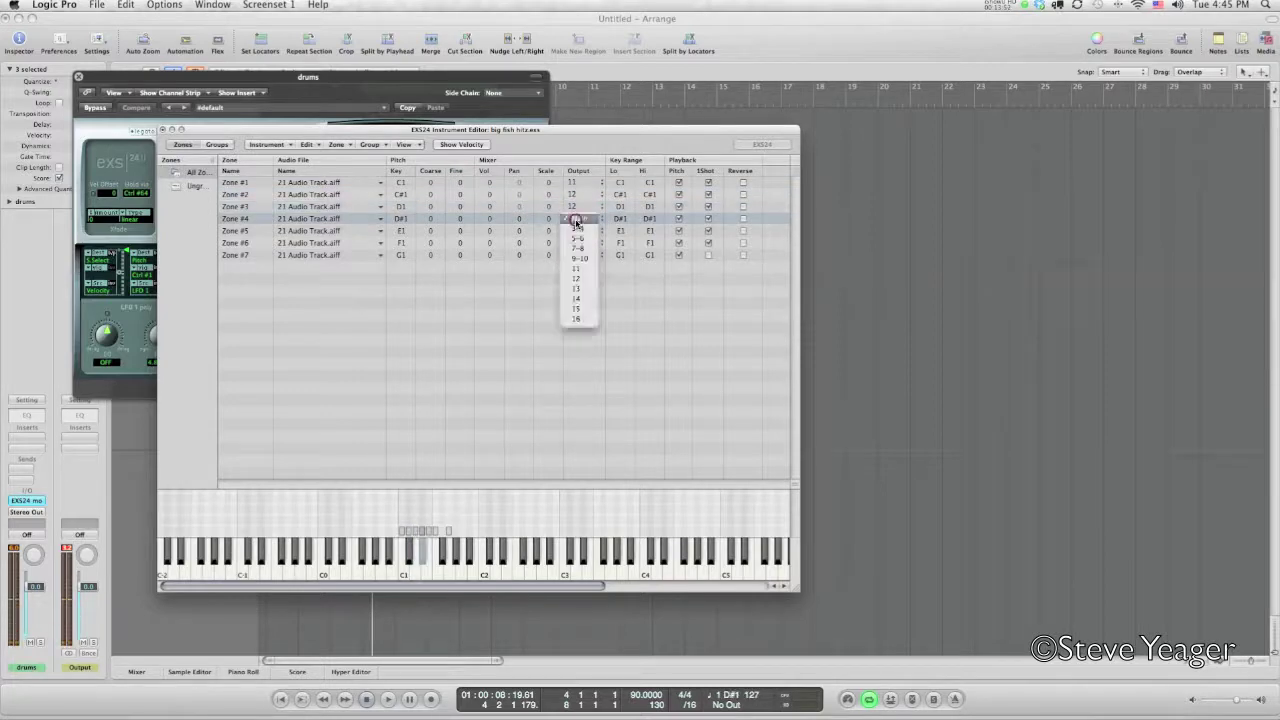
pyautogui.click(578, 289)
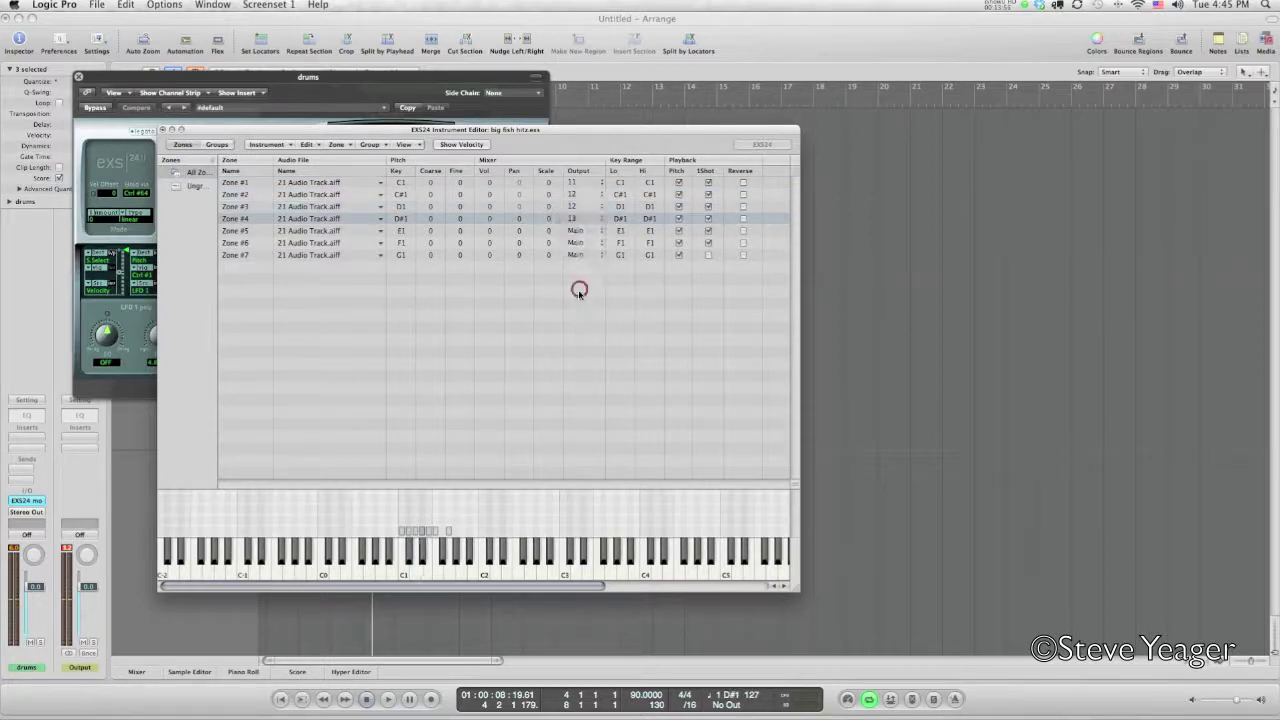
# - Close the drum instrument editor and reopen the Mixer with the drums track selected
pyautogui.click(162, 129)
pyautogui.click(569, 197)
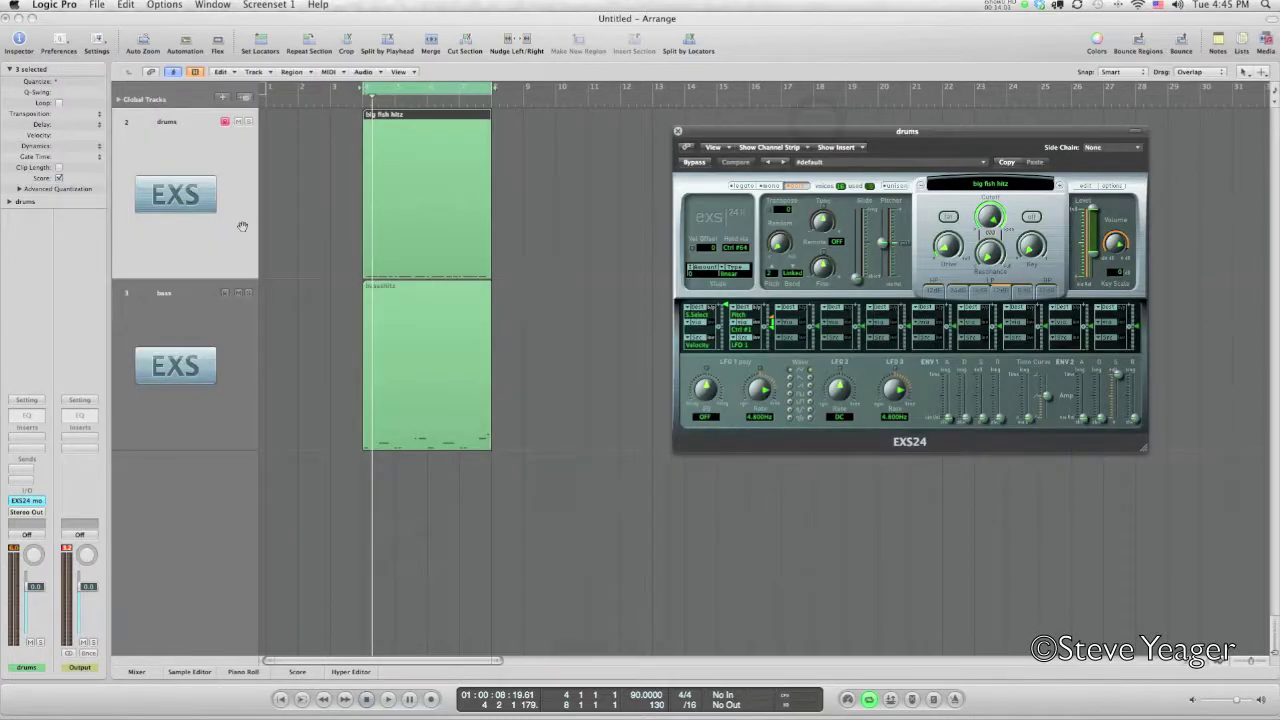
pyautogui.click(240, 226)
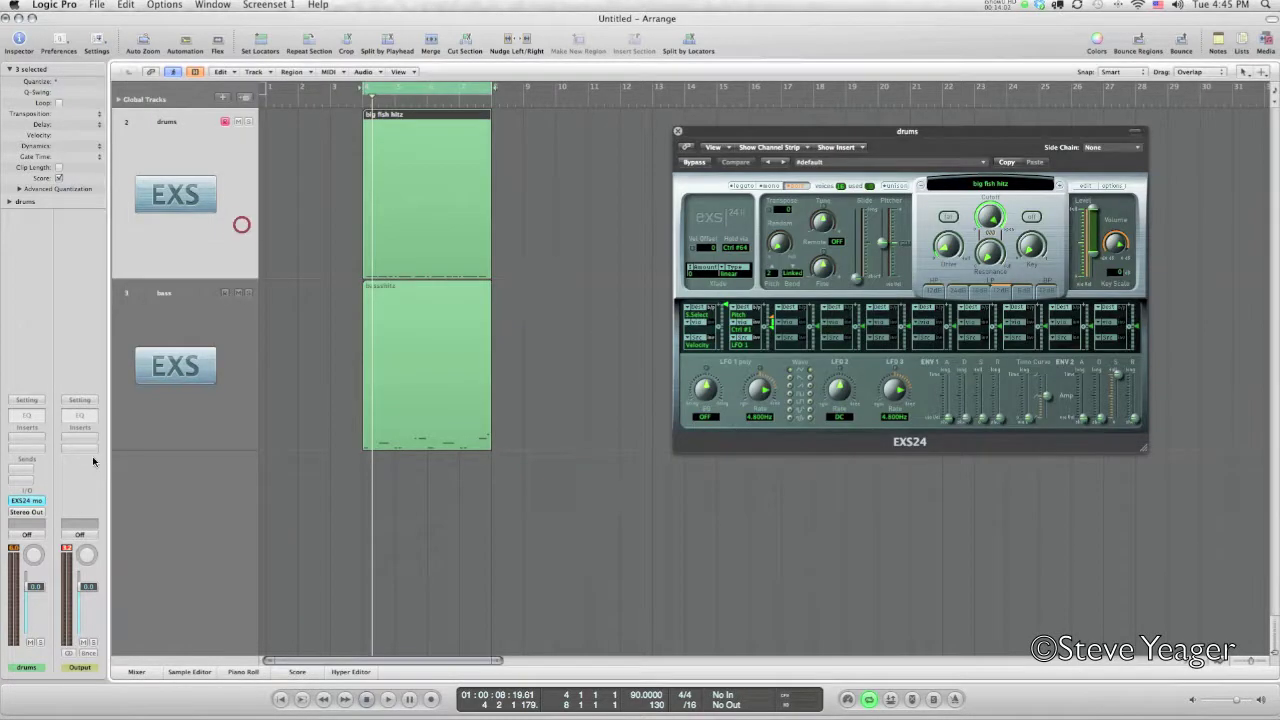
pyautogui.click(131, 671)
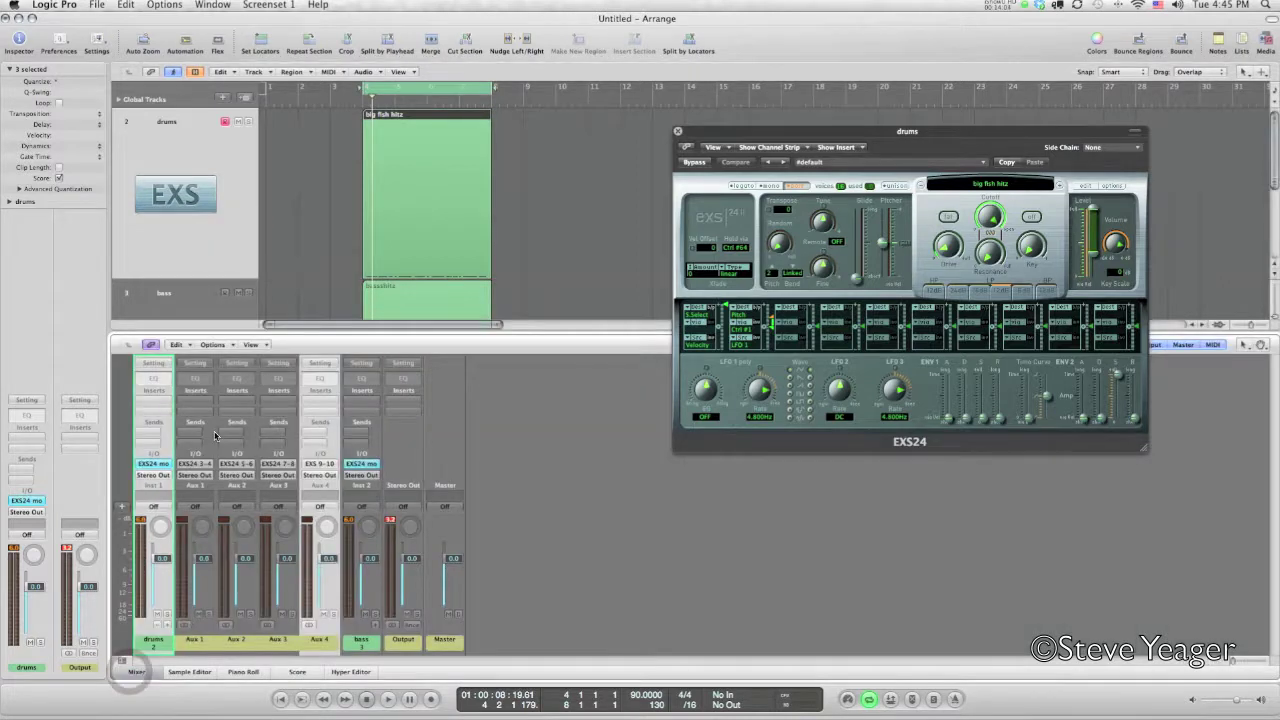
# - Switch the channel format of Aux 1, Aux 2 and Aux 3 from stereo to mono
pyautogui.click(184, 625)
pyautogui.click(226, 625)
pyautogui.click(266, 626)
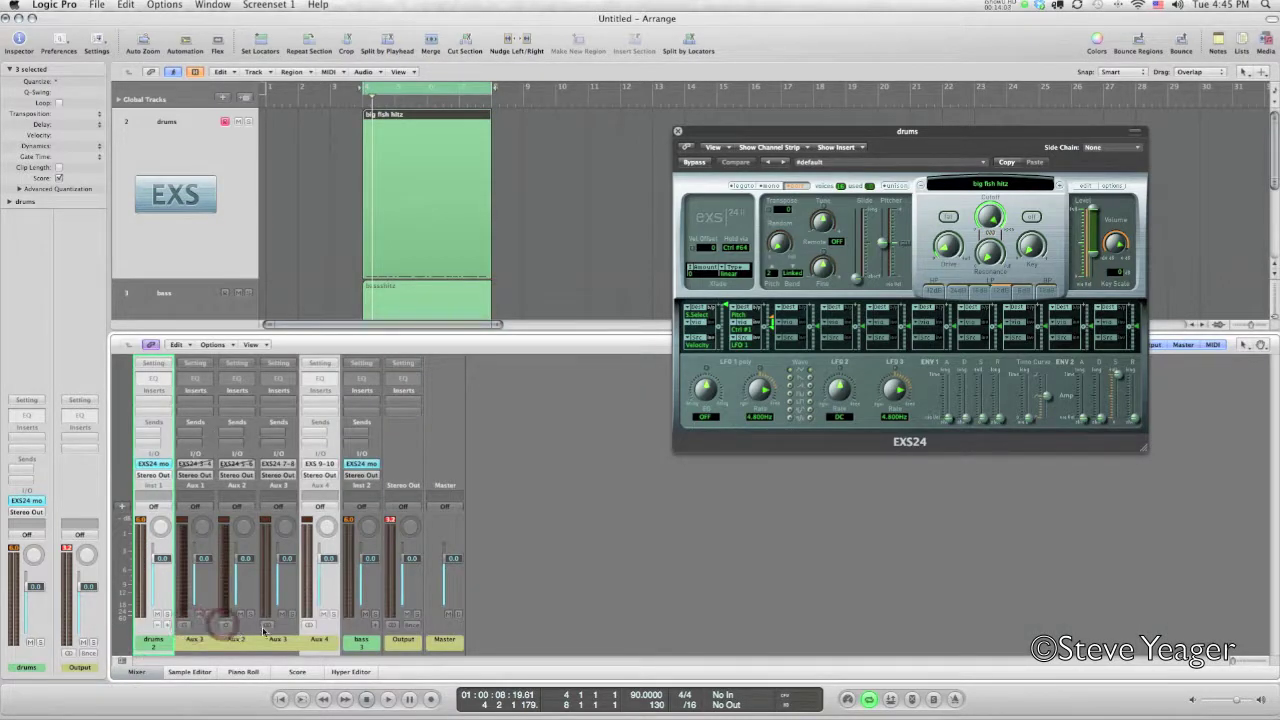
# - Assign the drum sampler's mono outputs as aux inputs: EXS24 11 to Aux 1, EXS24 12 to Aux 2 and EXS24 13 to Aux 3
pyautogui.click(194, 465)
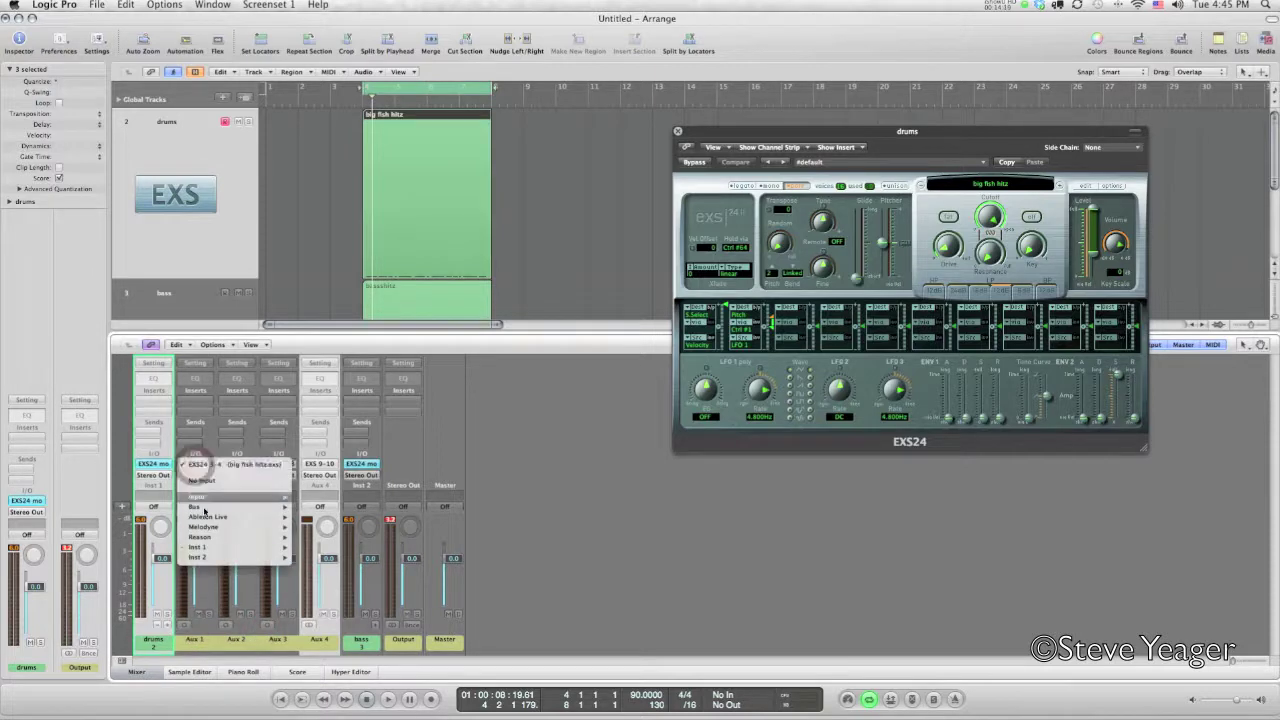
pyautogui.moveTo(219, 549)
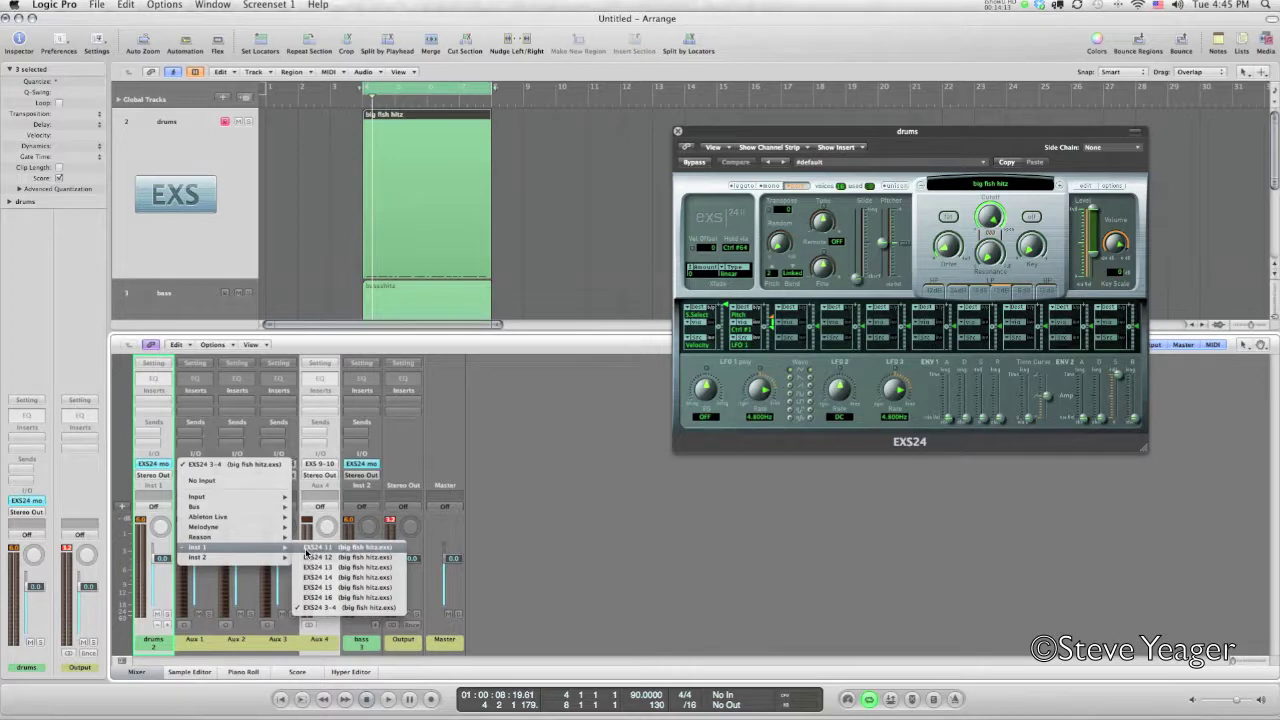
pyautogui.click(306, 548)
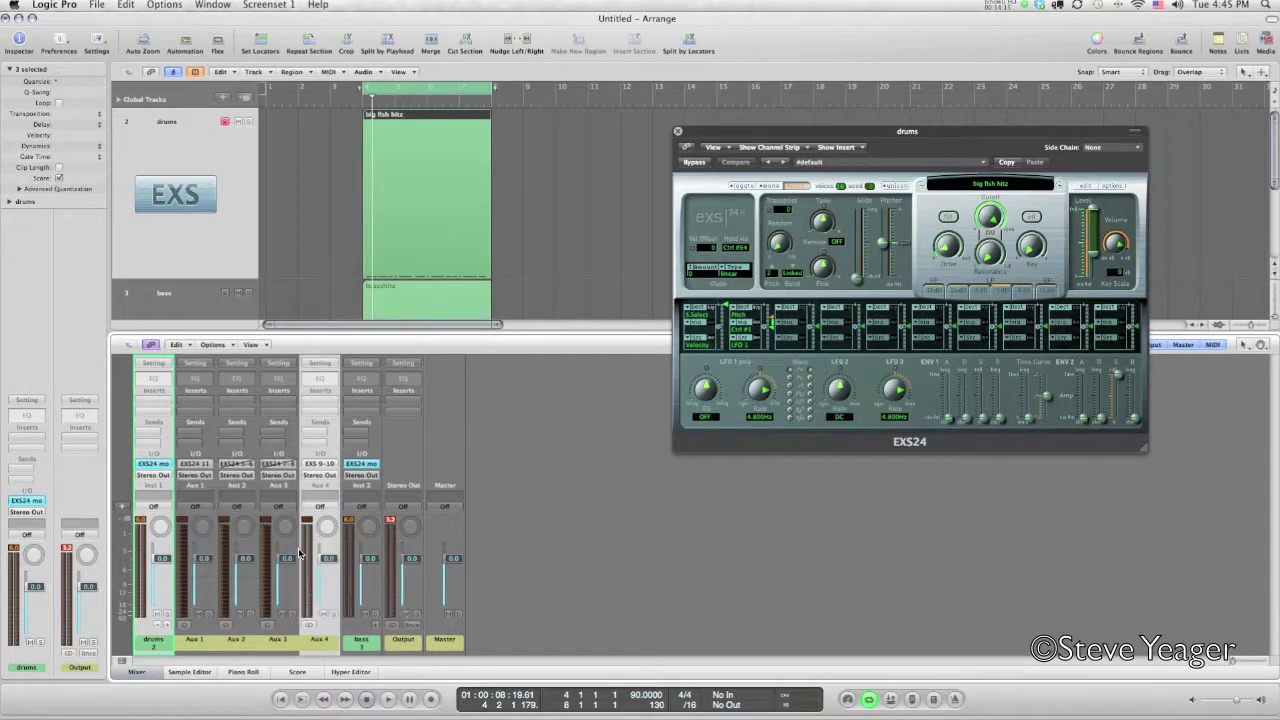
pyautogui.click(236, 465)
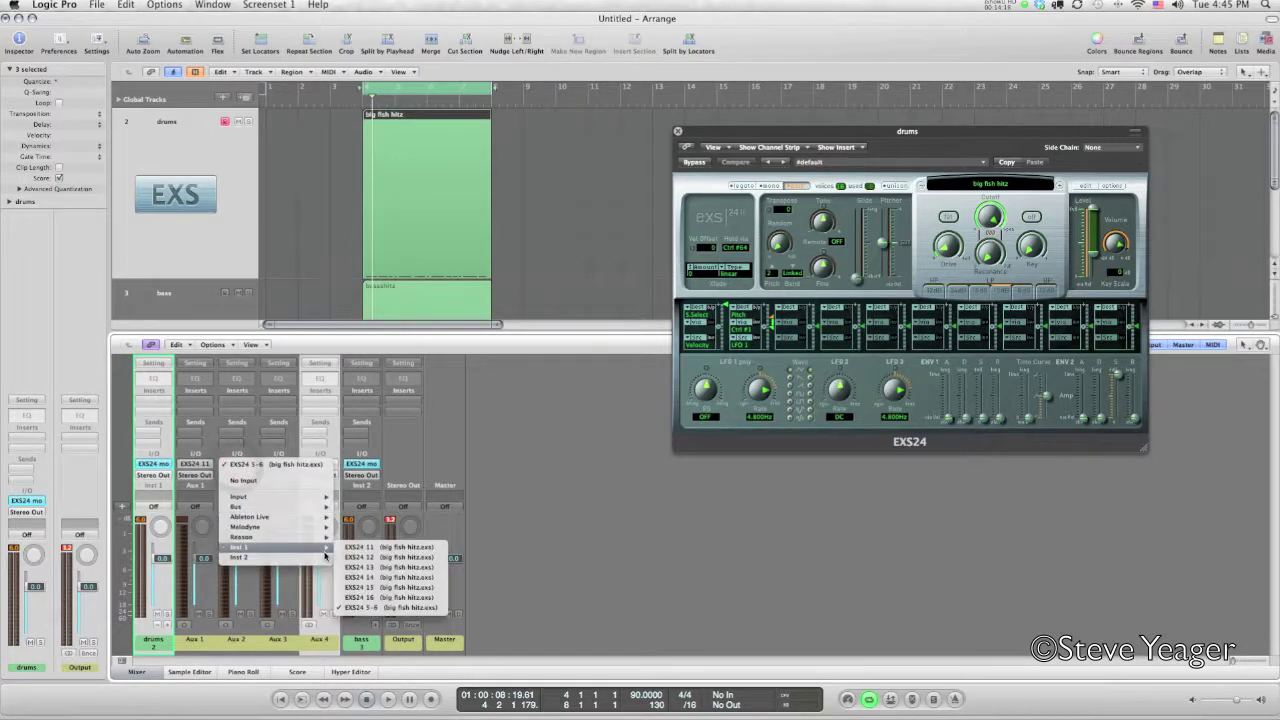
pyautogui.click(347, 559)
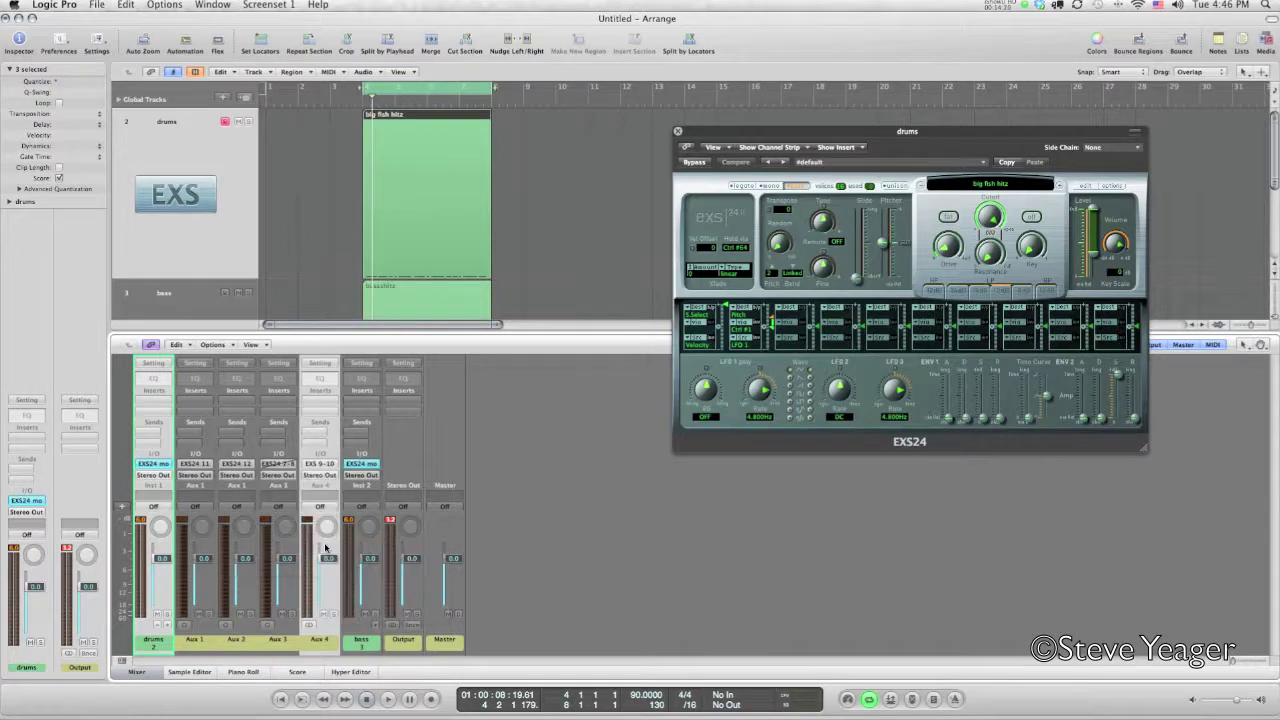
pyautogui.click(279, 465)
pyautogui.moveTo(298, 541)
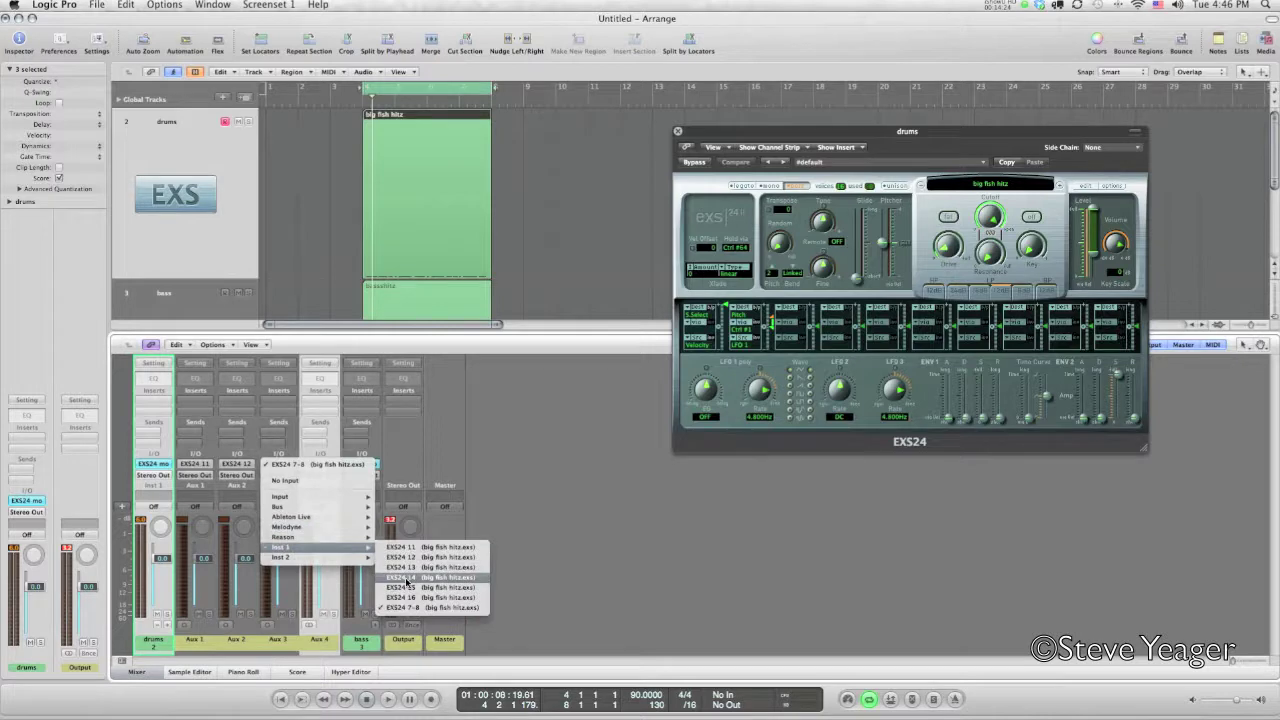
pyautogui.click(405, 567)
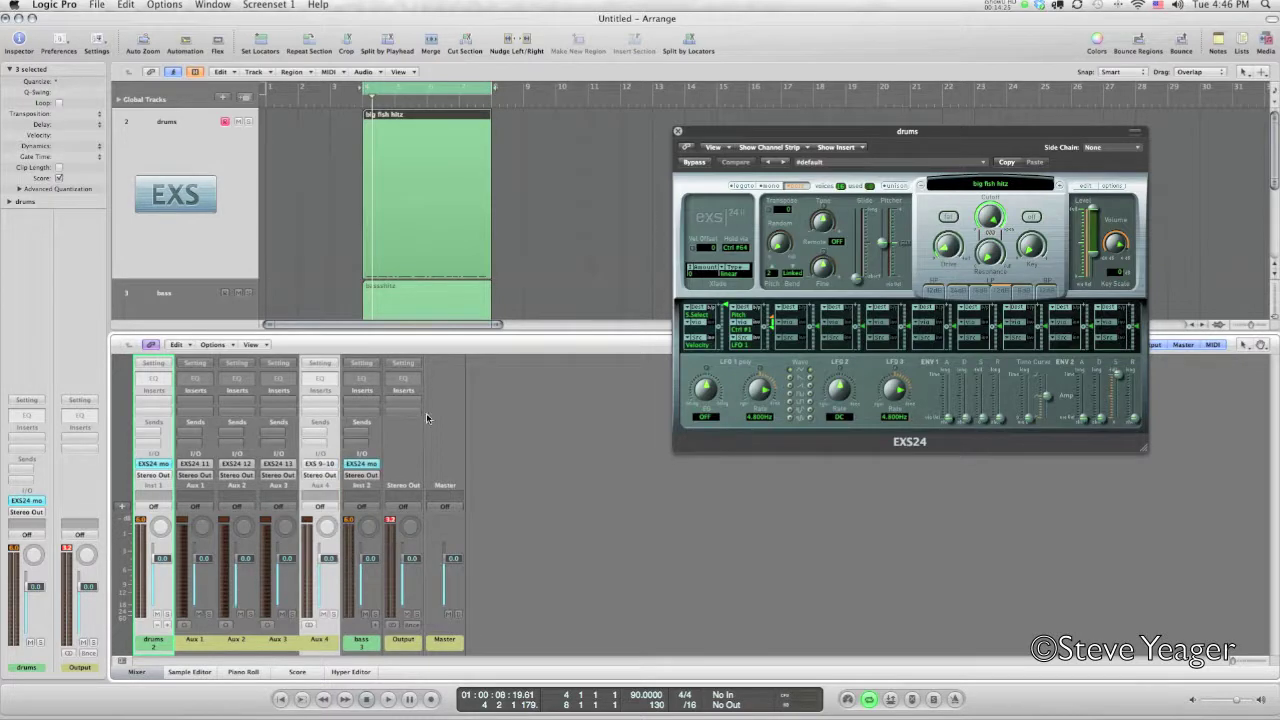
# - Play the beat, lower the Aux 1–3 faders, name them kick, hats and snare, and pan hats to -12 and snare to +14
pyautogui.press('space')
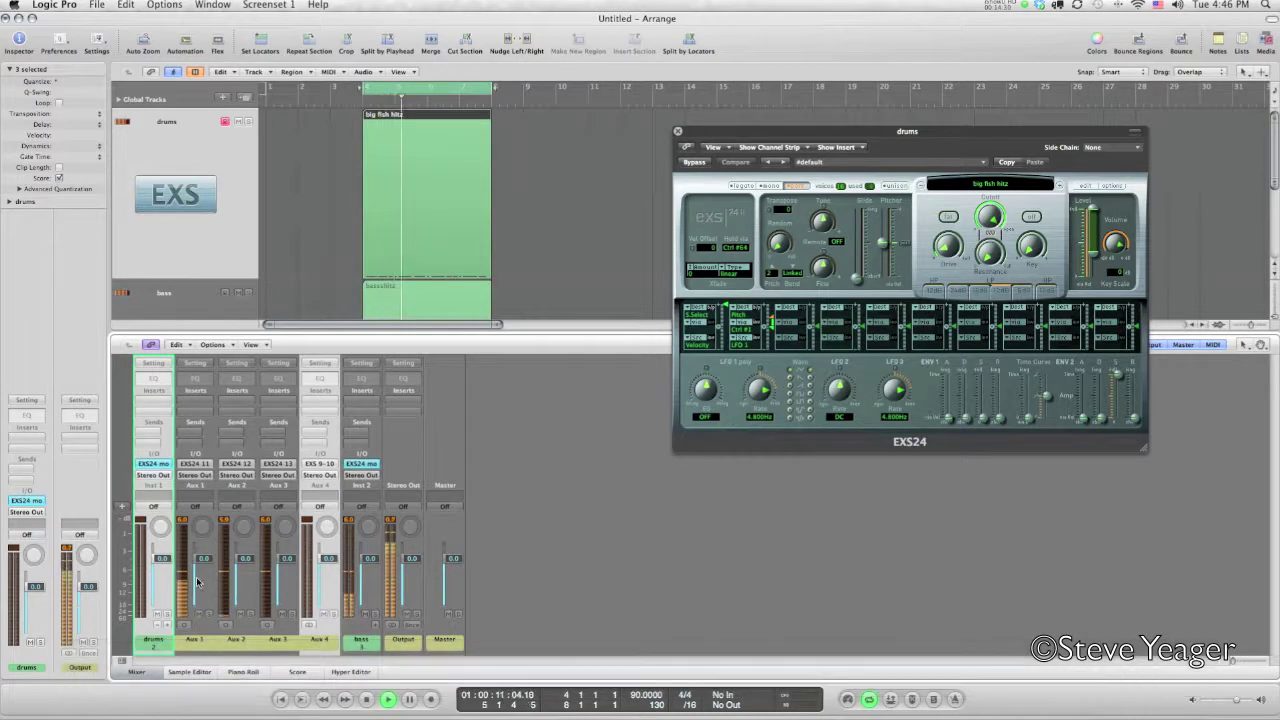
pyautogui.moveTo(201, 558)
pyautogui.mouseDown()
pyautogui.moveTo(243, 577)
pyautogui.moveTo(274, 565)
pyautogui.mouseUp()
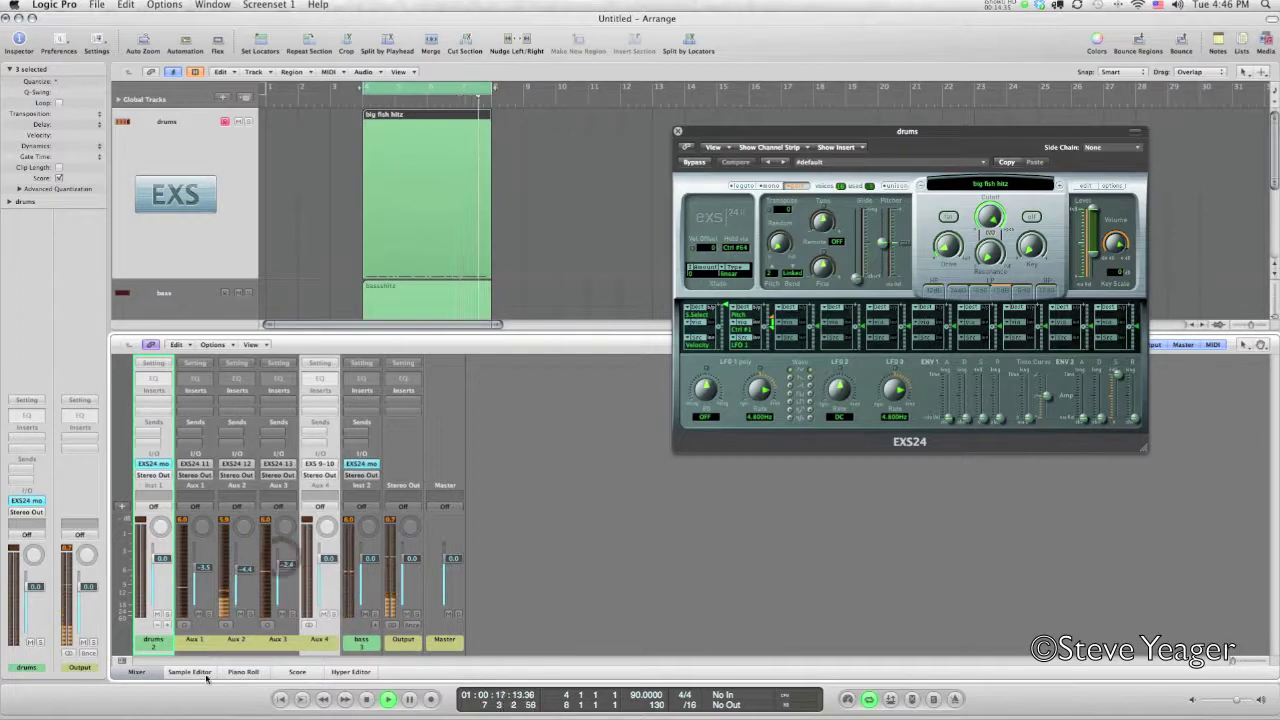
pyautogui.click(229, 612)
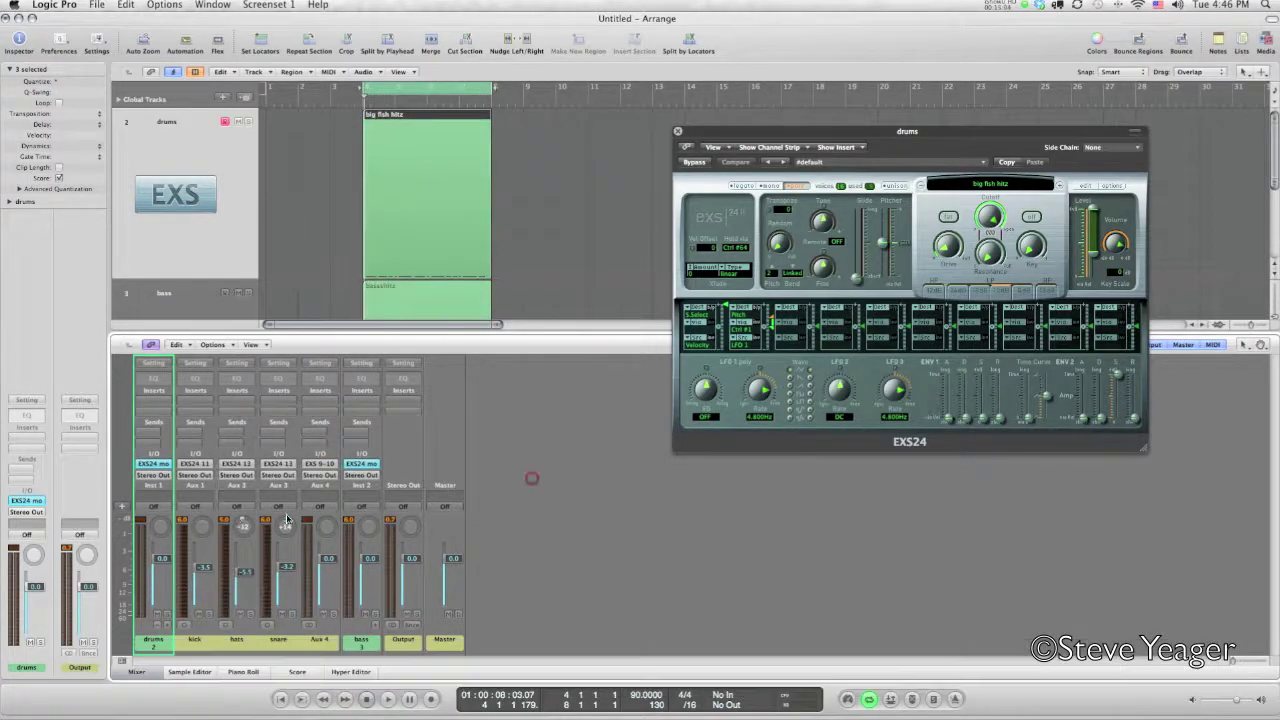
pyautogui.click(531, 478)
# - Select the kick, hats and snare channels together, add a send to Bus 1 and raise the send levels
pyautogui.moveTo(272, 485); pyautogui.dragTo(198, 485)
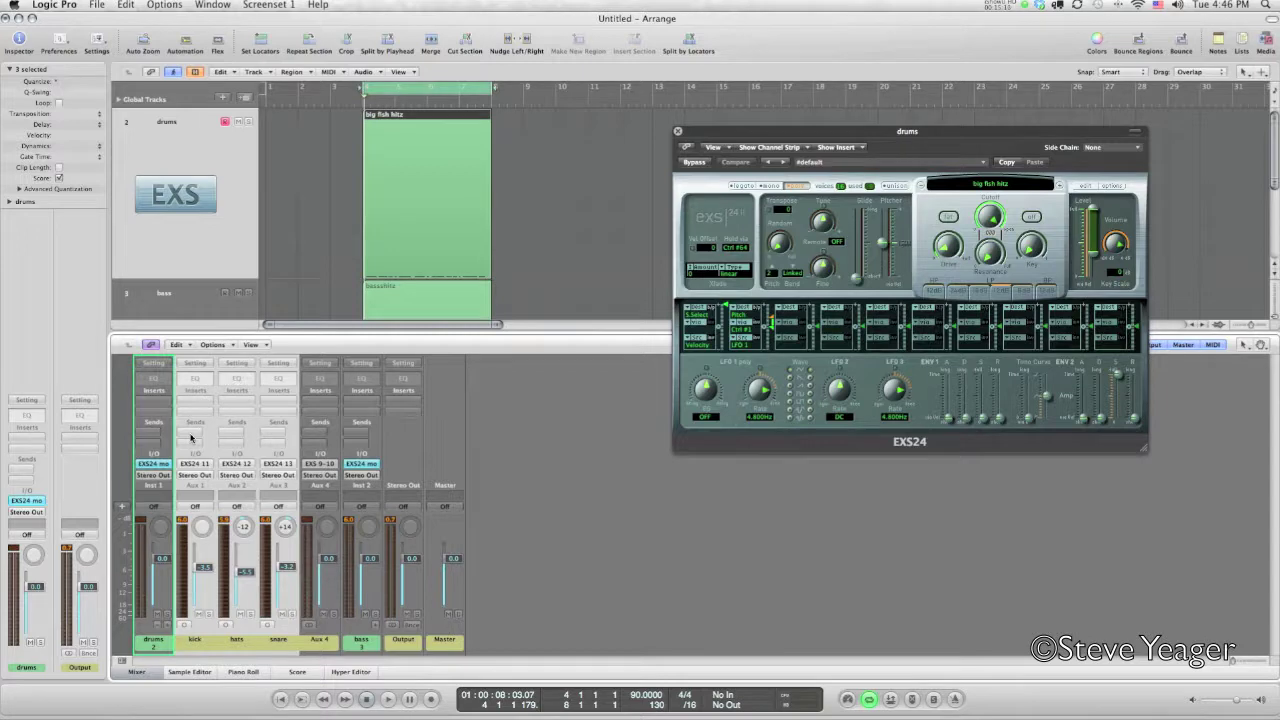
pyautogui.click(191, 437)
pyautogui.click(243, 383)
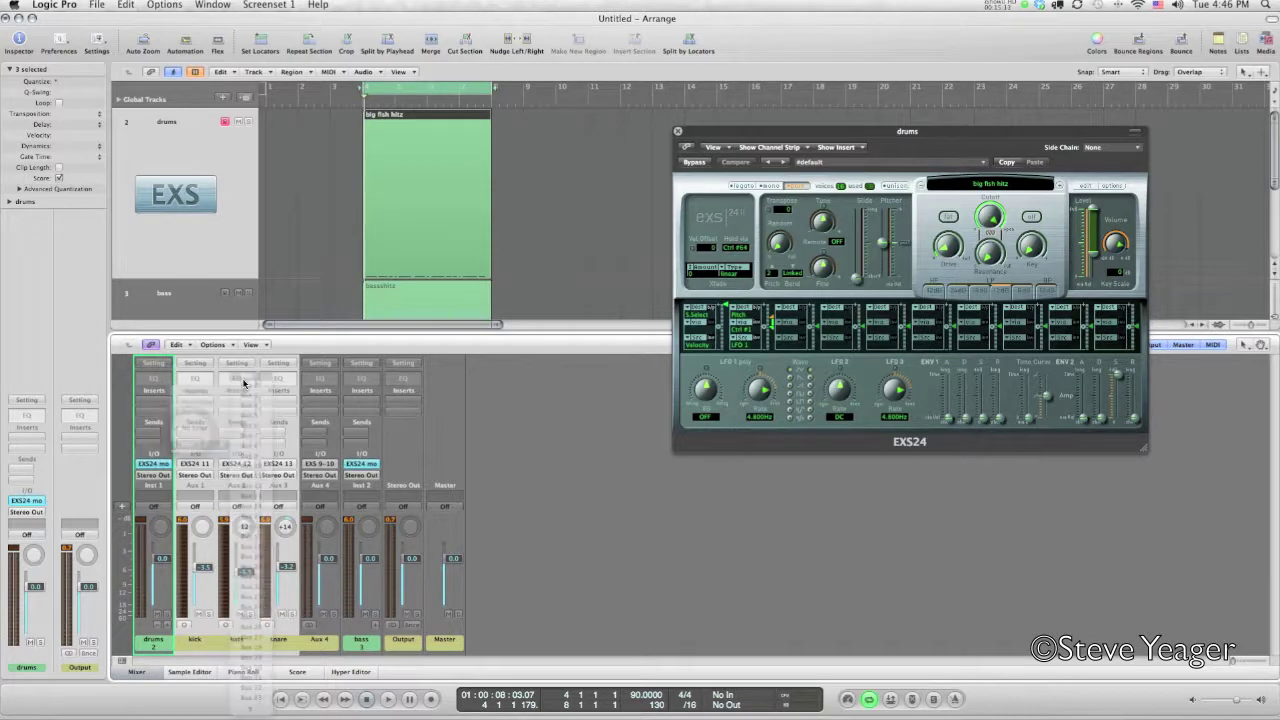
pyautogui.moveTo(210, 435); pyautogui.dragTo(249, 615)
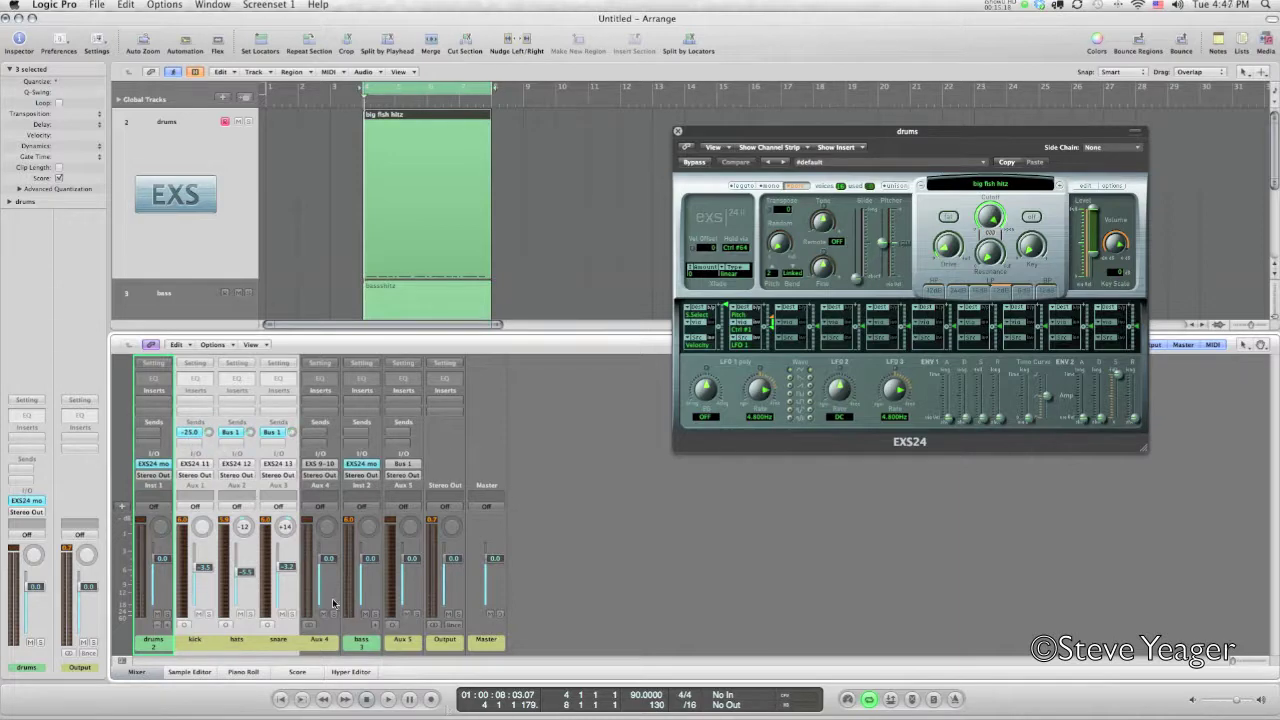
# - Name the Bus 1 return channel "verb" and insert the Space Designer reverb on it
pyautogui.click(404, 643)
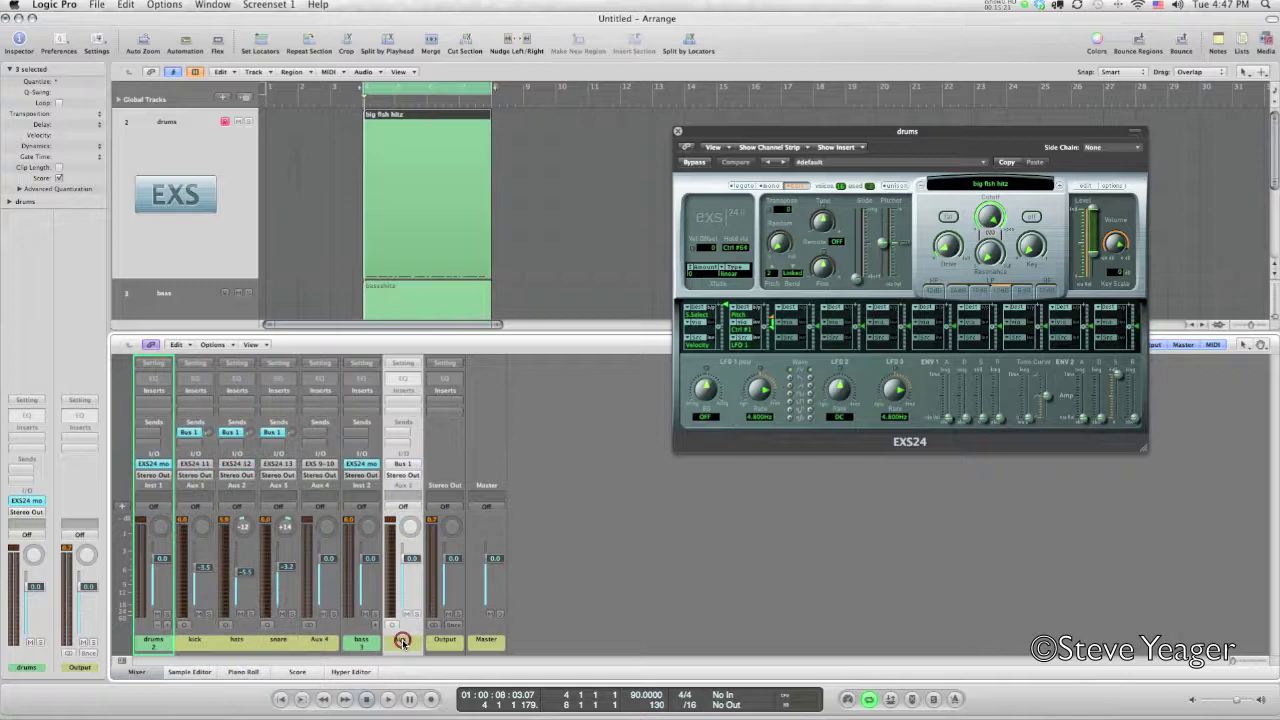
pyautogui.write('verb')
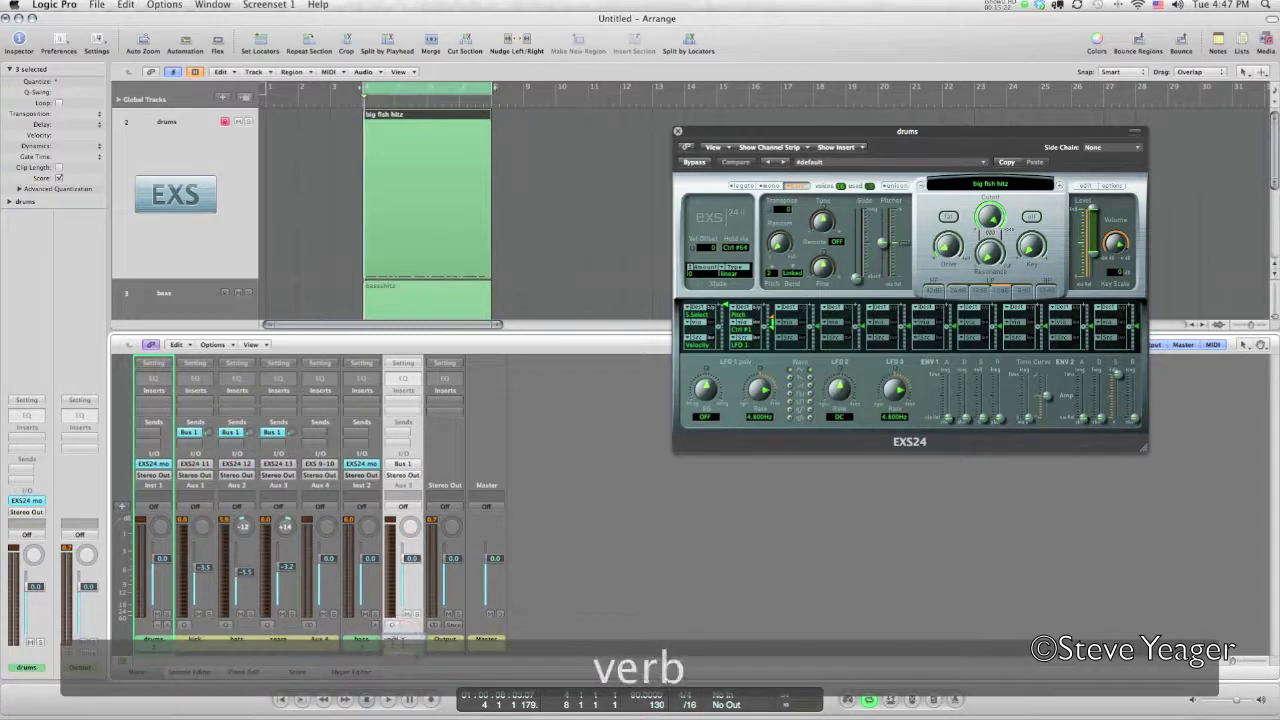
pyautogui.click(402, 391)
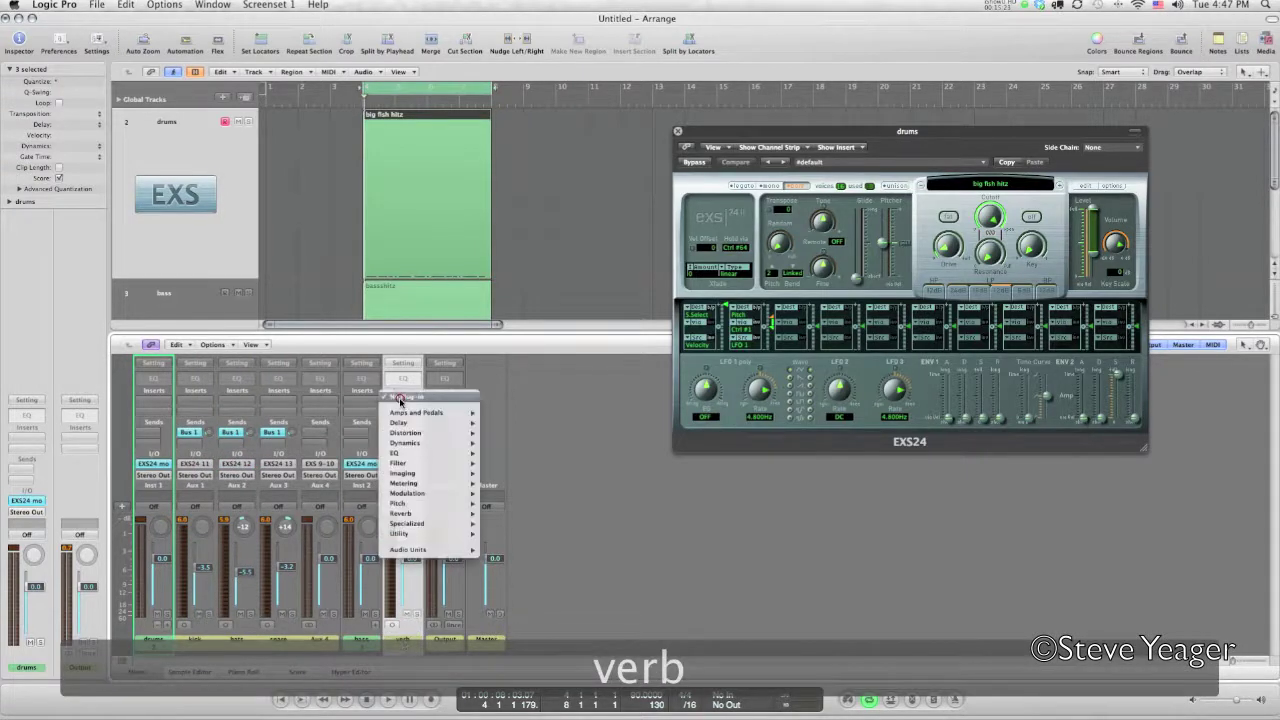
pyautogui.moveTo(437, 519)
pyautogui.moveTo(565, 564)
pyautogui.click(597, 565)
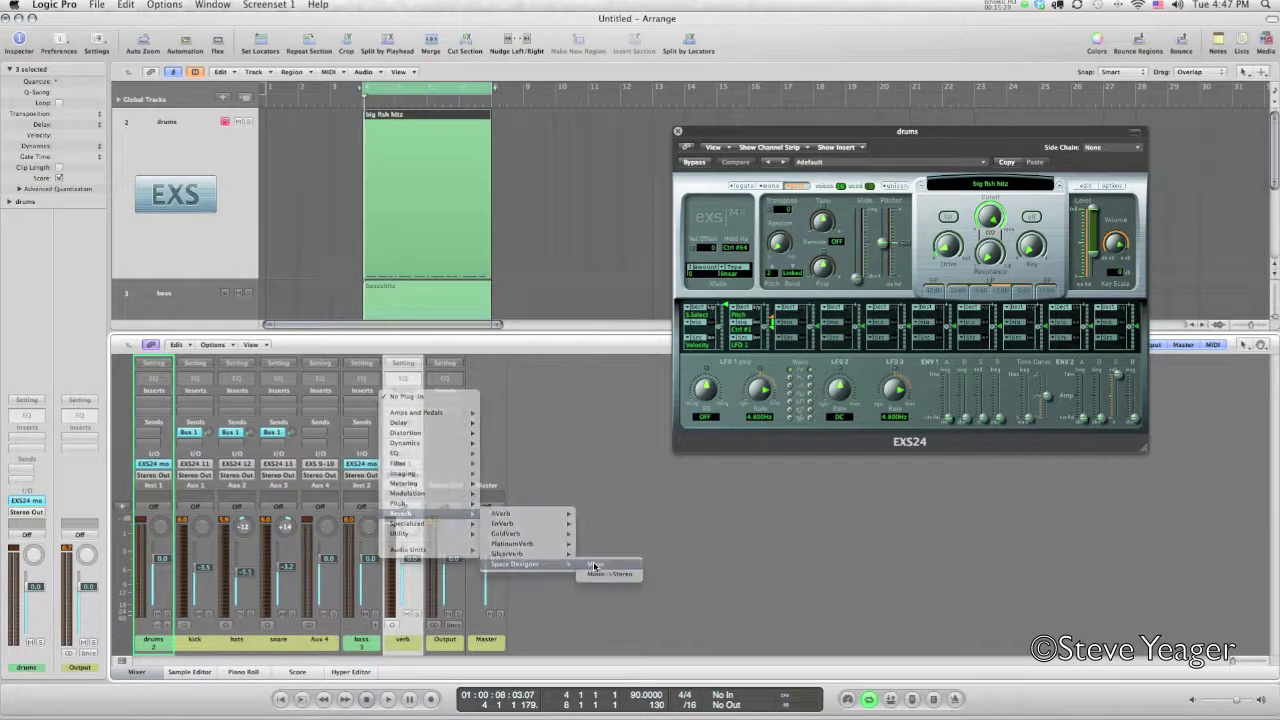
# - Load the 1.4s Bright Hall preset in Space Designer, set its reverb output to -12.0 dB during playback, and close the plug-in
pyautogui.click(316, 88)
pyautogui.click(561, 240)
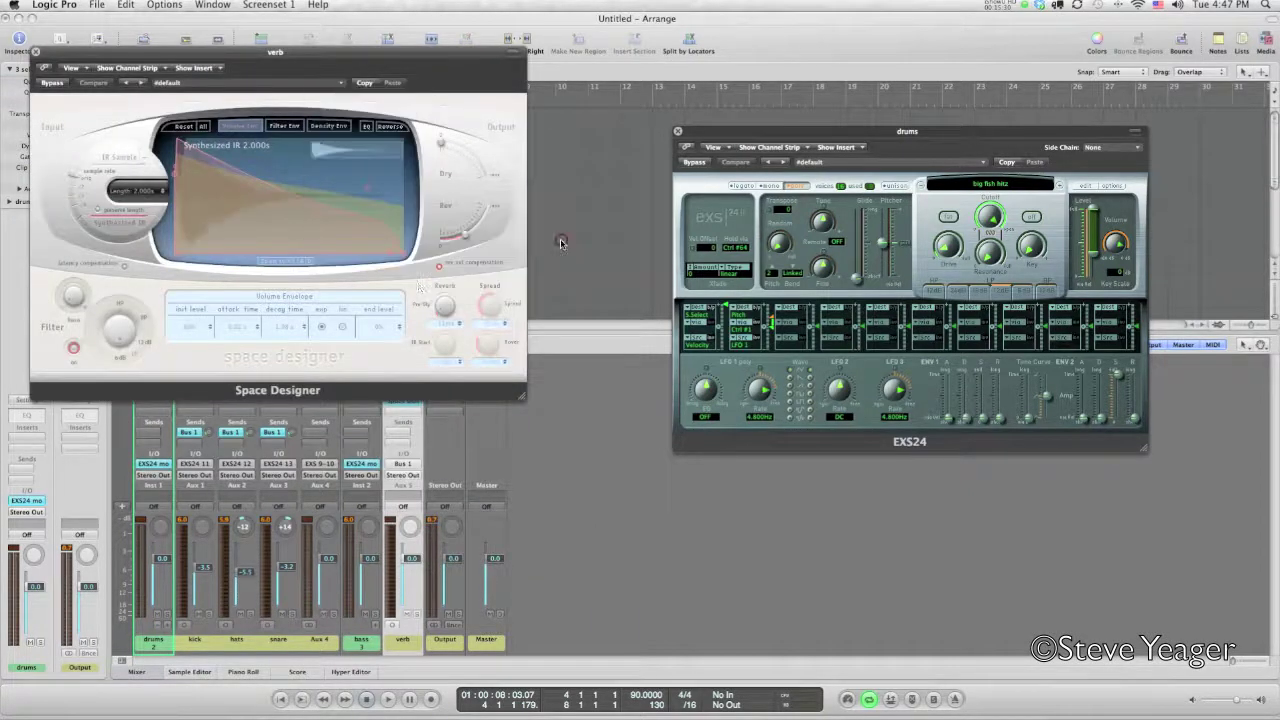
pyautogui.click(474, 231)
pyautogui.press('space')
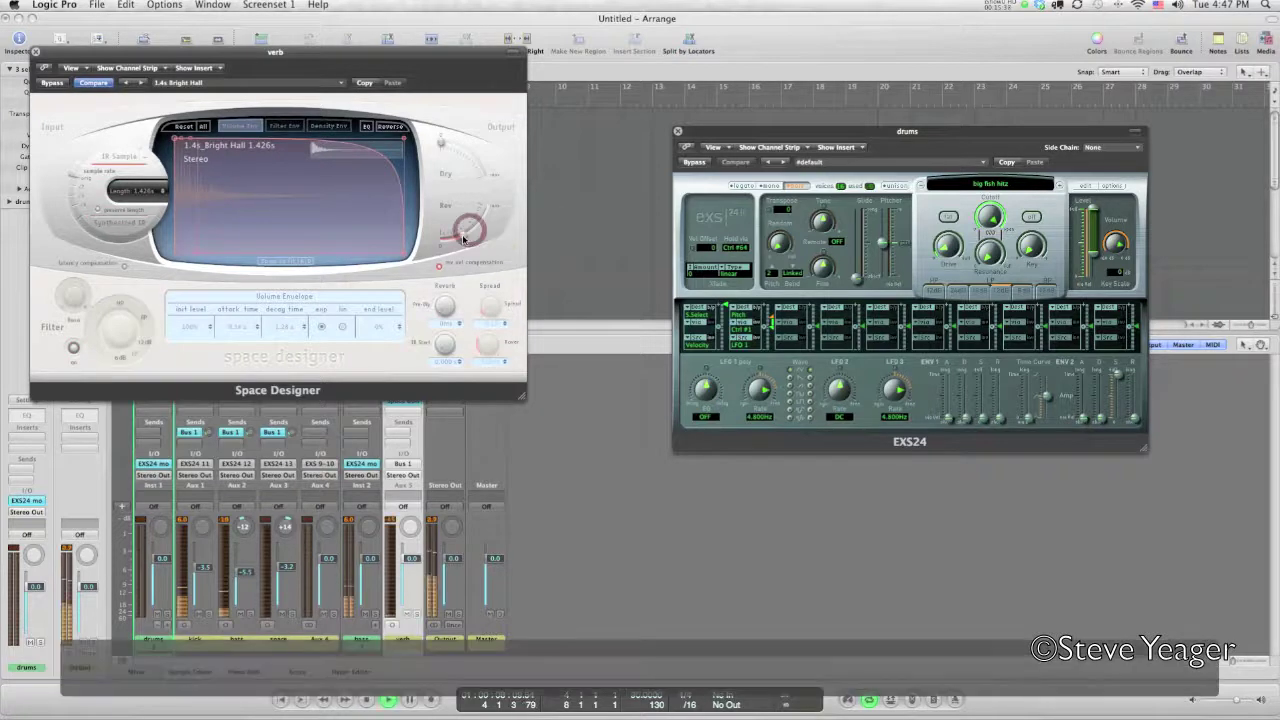
pyautogui.moveTo(474, 231)
pyautogui.mouseDown()
pyautogui.moveTo(481, 219)
pyautogui.moveTo(469, 235)
pyautogui.mouseUp()
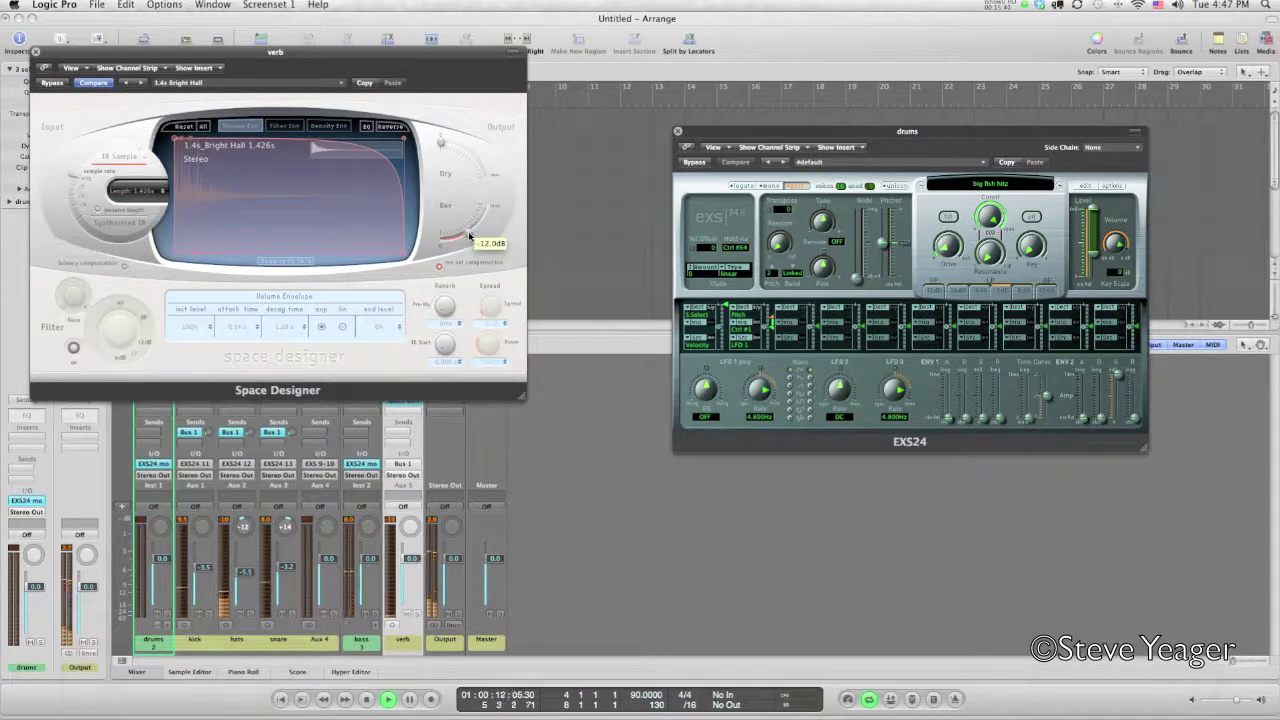
pyautogui.click(35, 51)
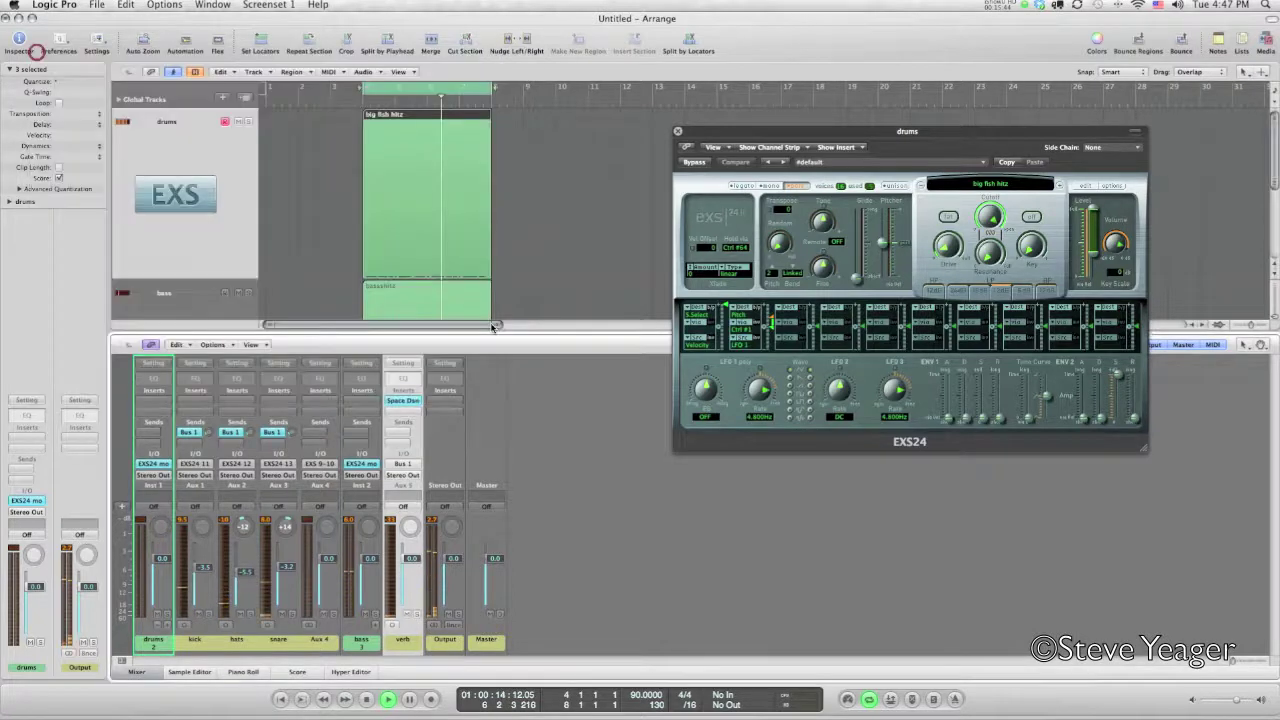
# - Close the Mixer, stop playback and select the drums track in the Arrange area
pyautogui.click(150, 673)
pyautogui.press('space')
pyautogui.click(213, 432)
pyautogui.click(214, 266)
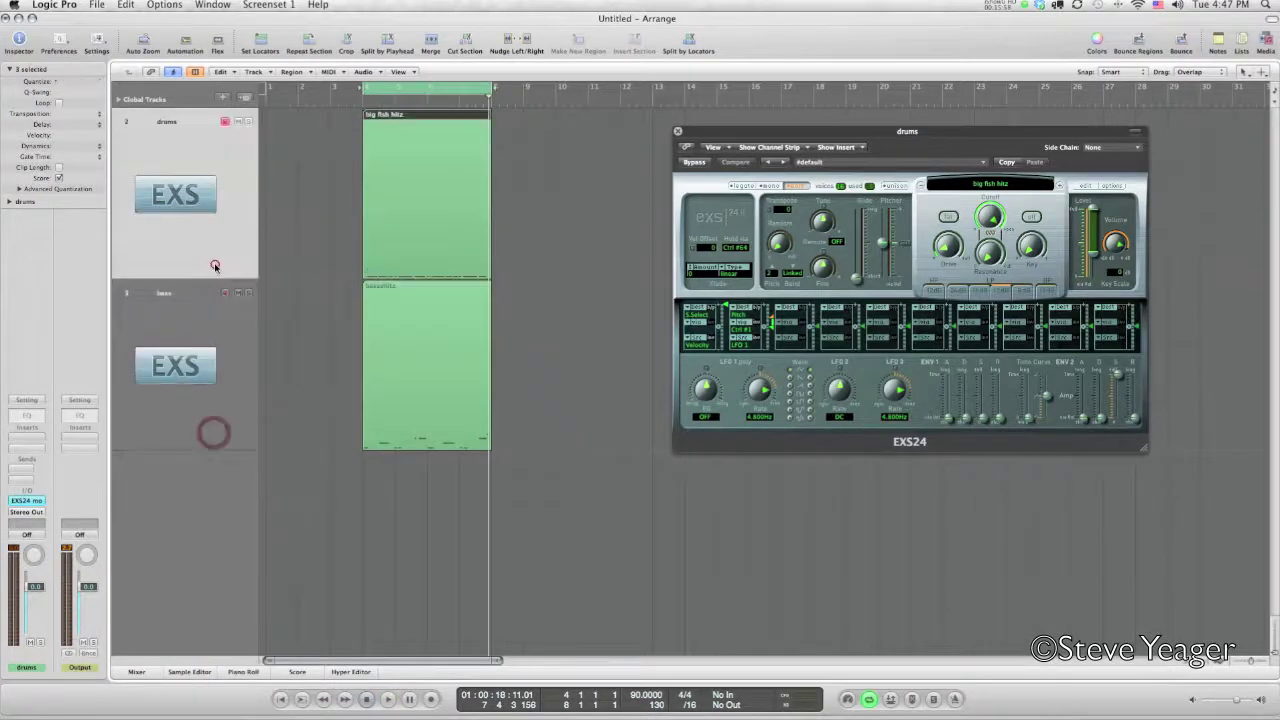